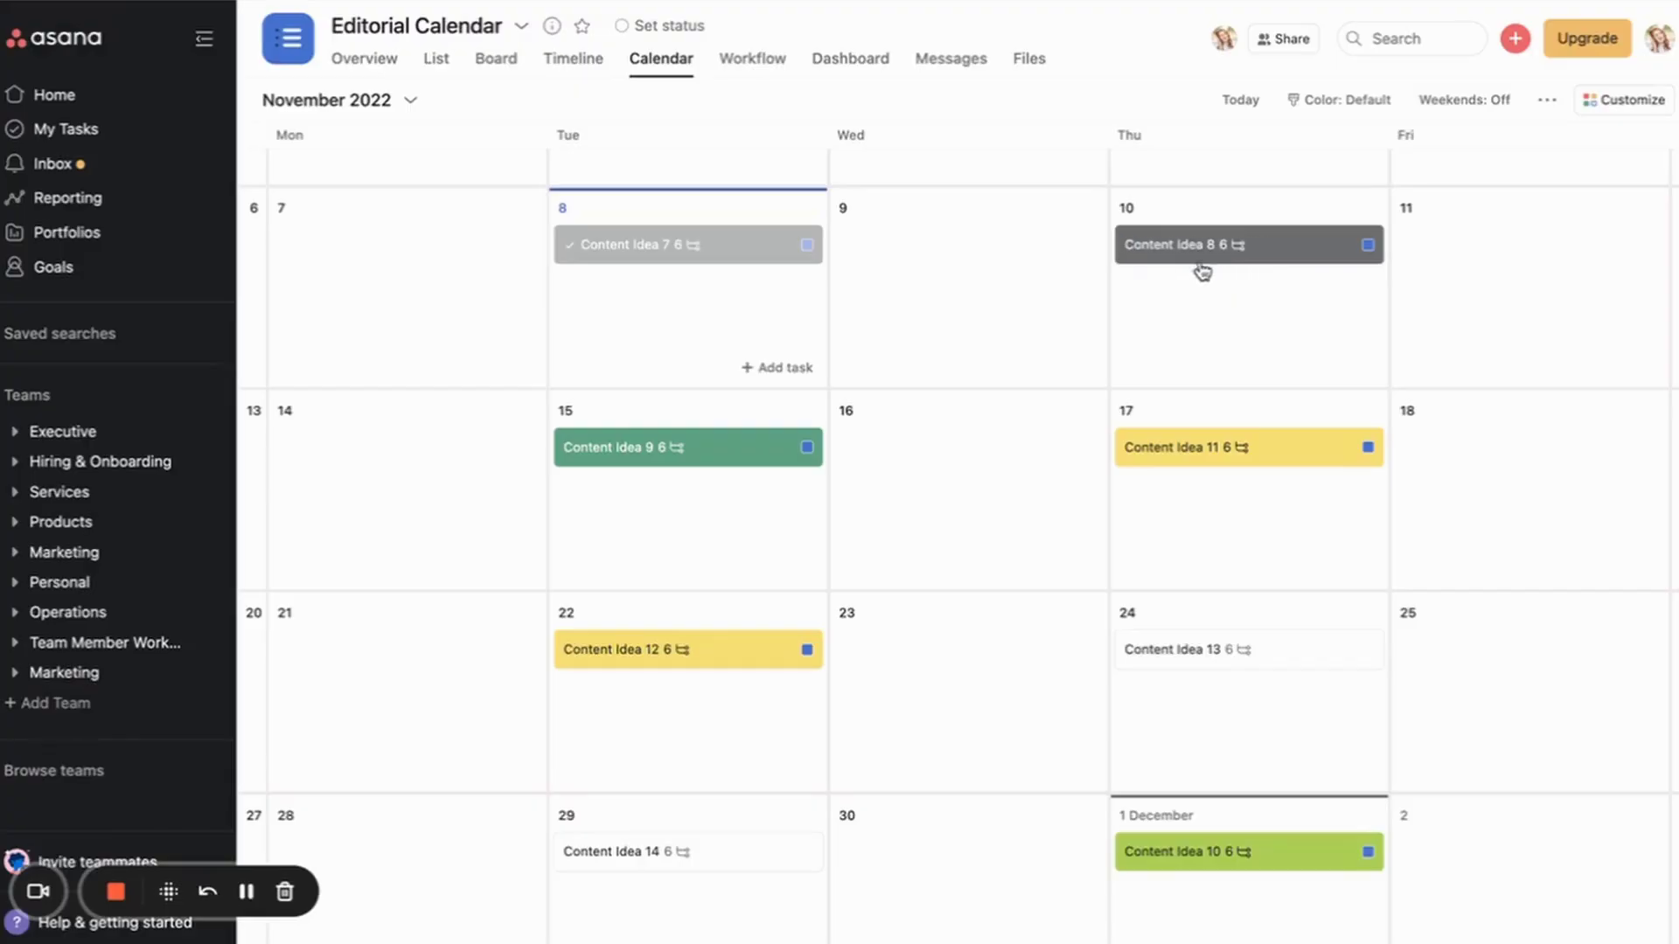
Step: Retag Content Idea 8 with Status 2: Needs Recording in place of the Done tag
left_click(1206, 256)
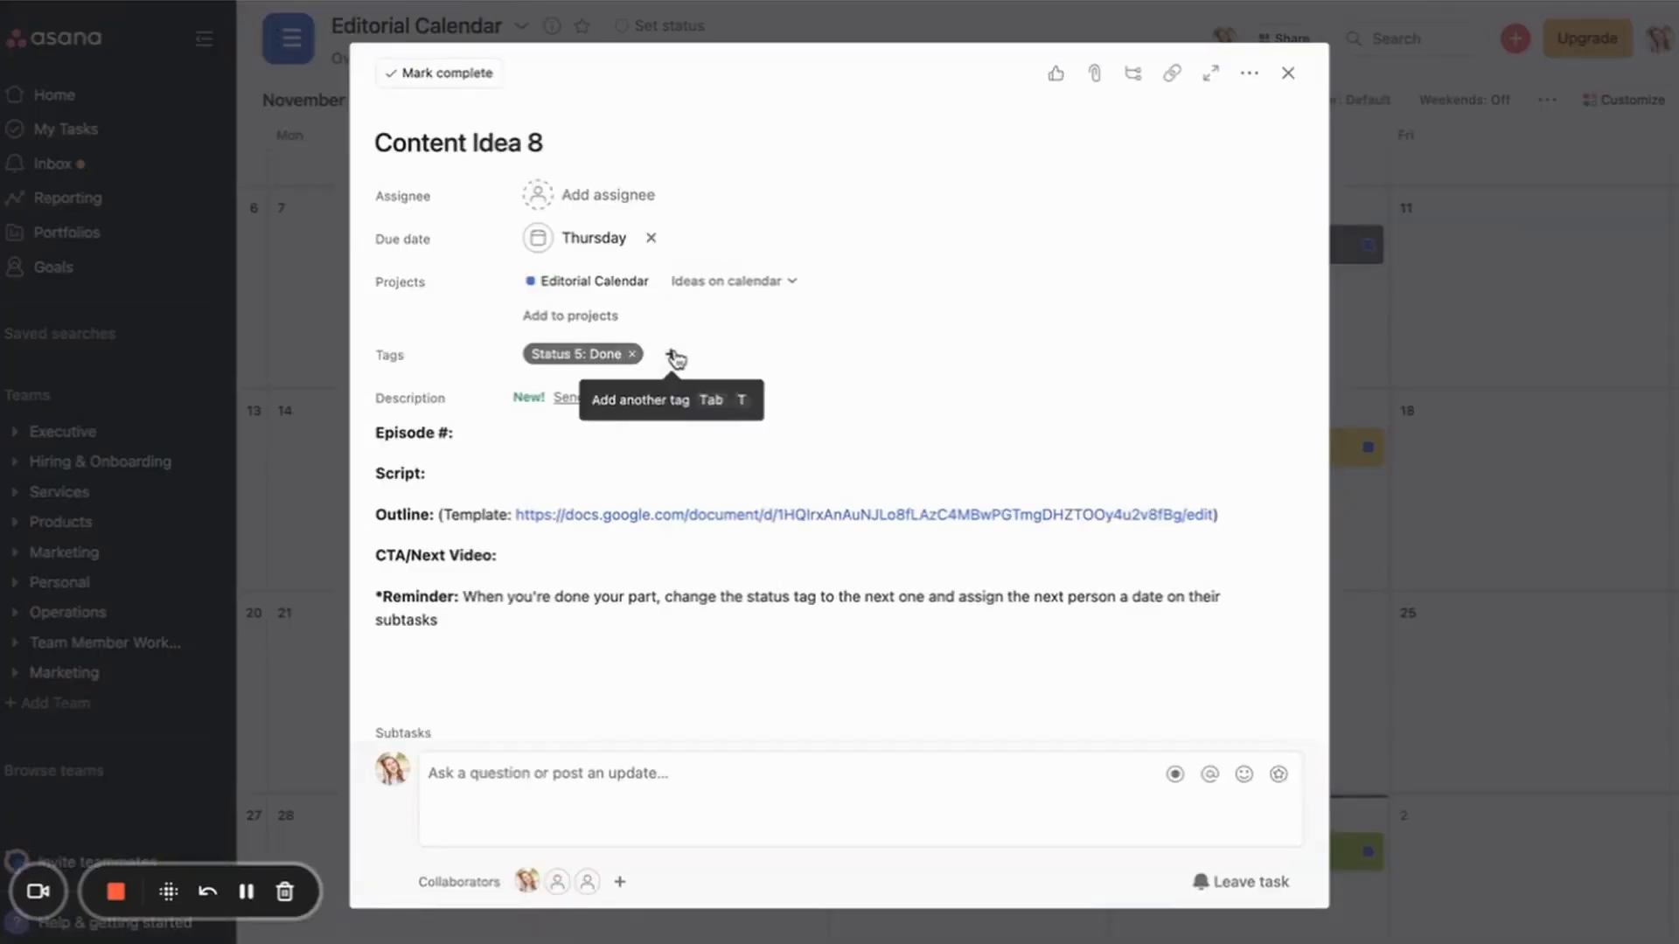
left_click(674, 357)
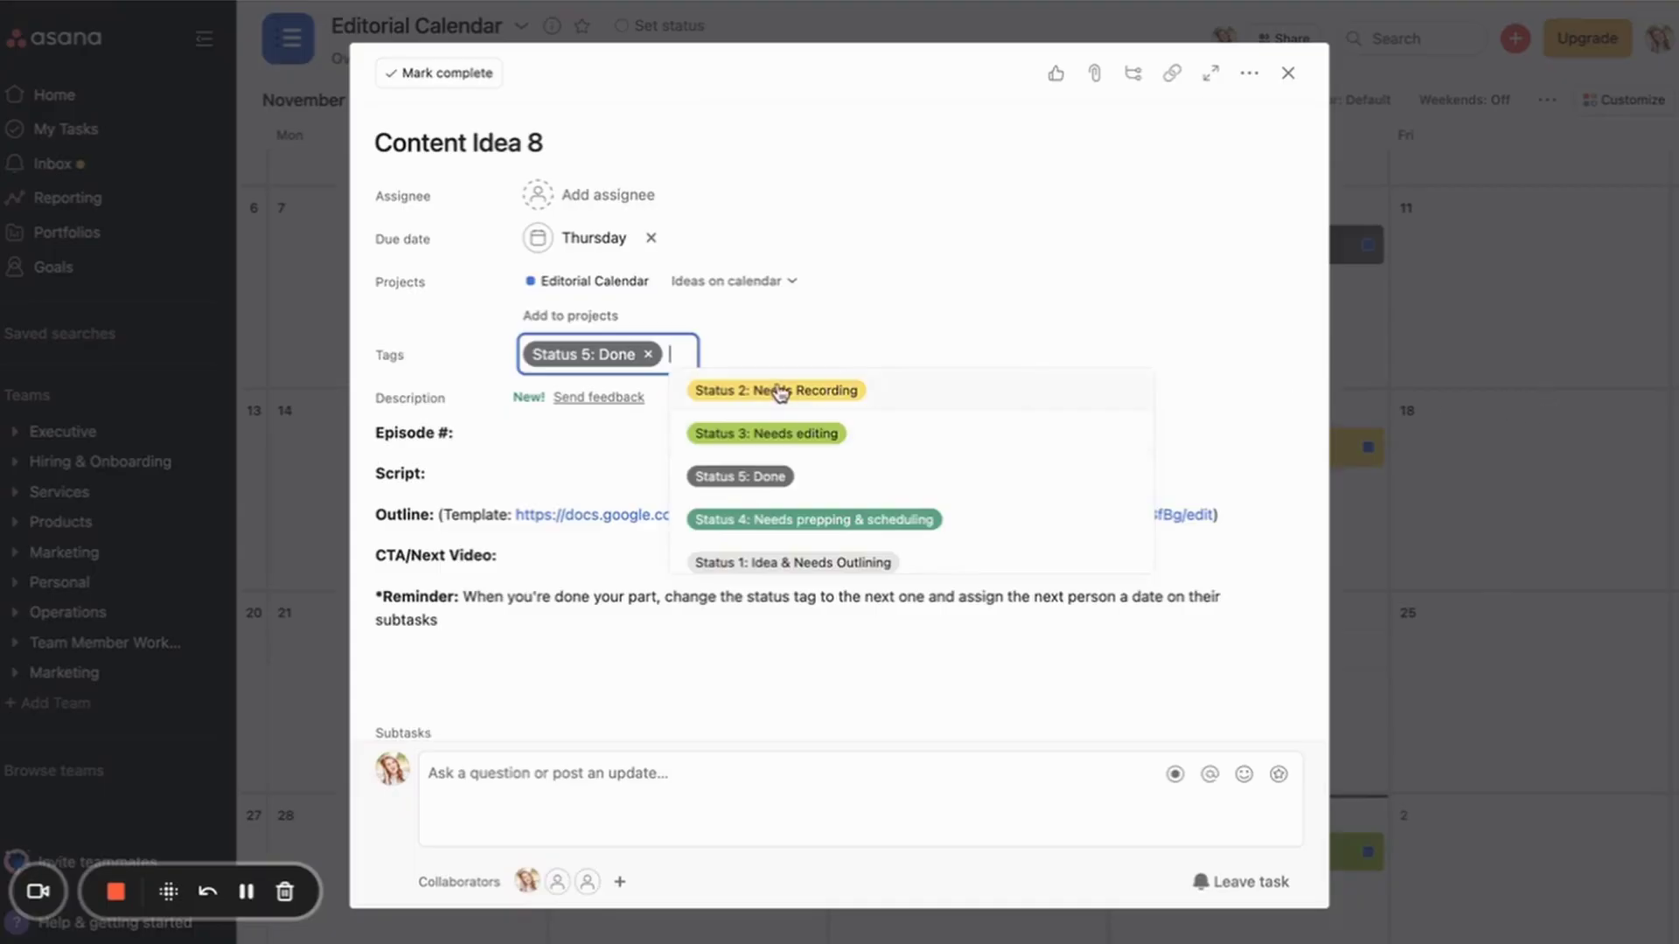
left_click(779, 393)
left_click(1488, 321)
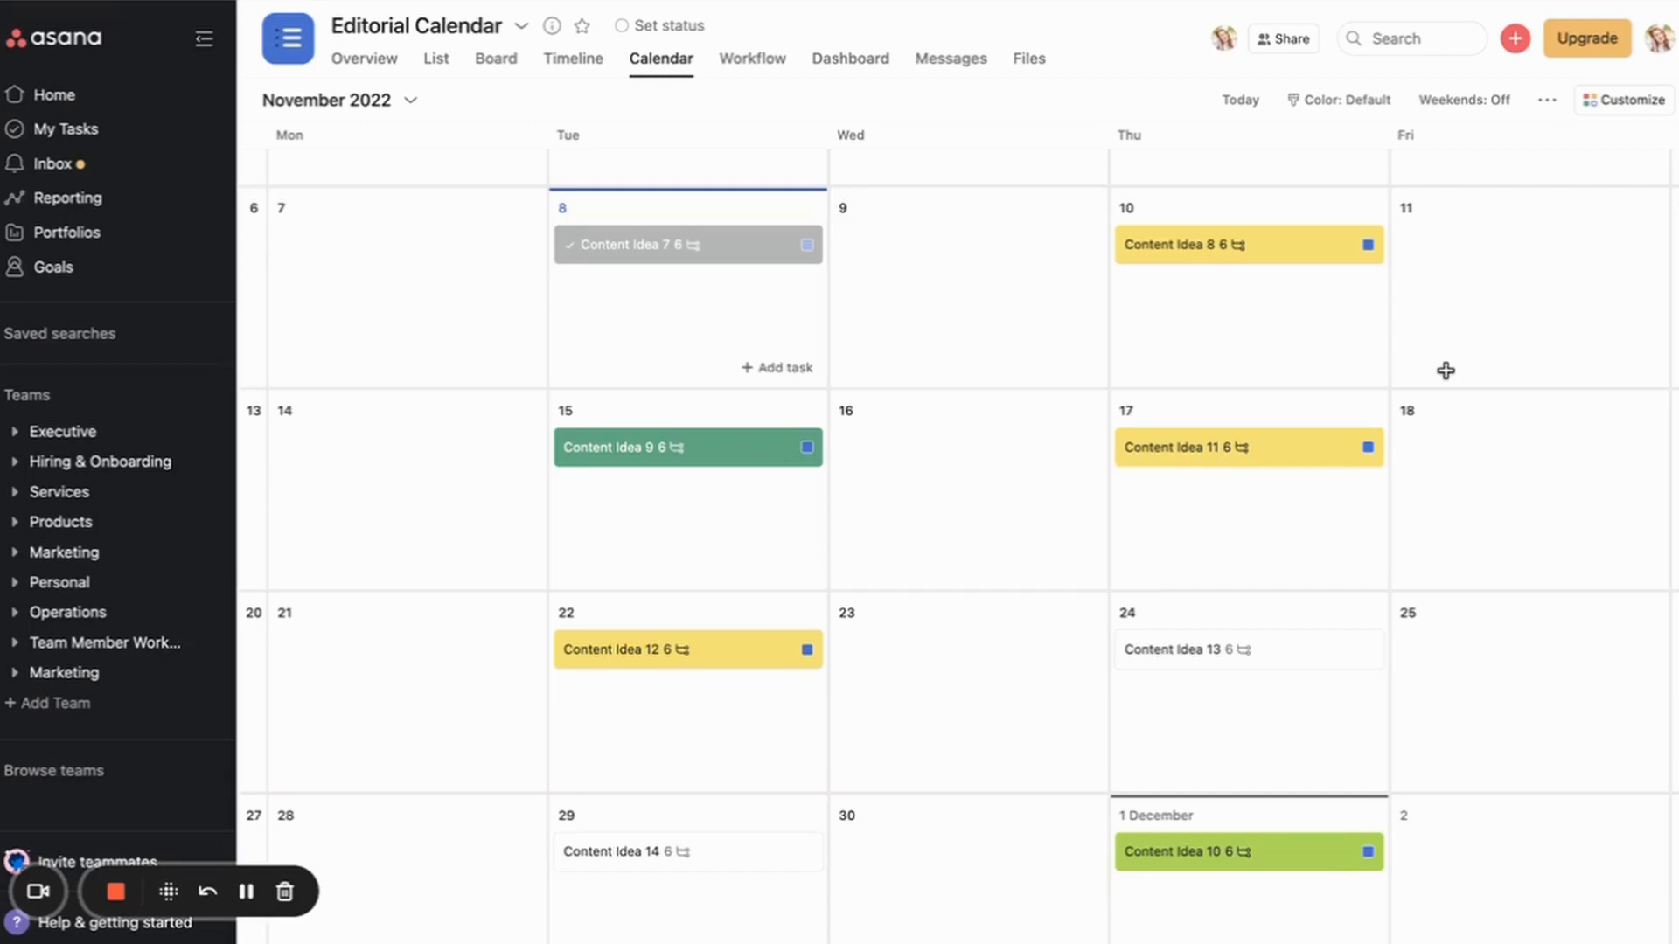
left_click(1236, 248)
scroll(772, 489, "down", 5)
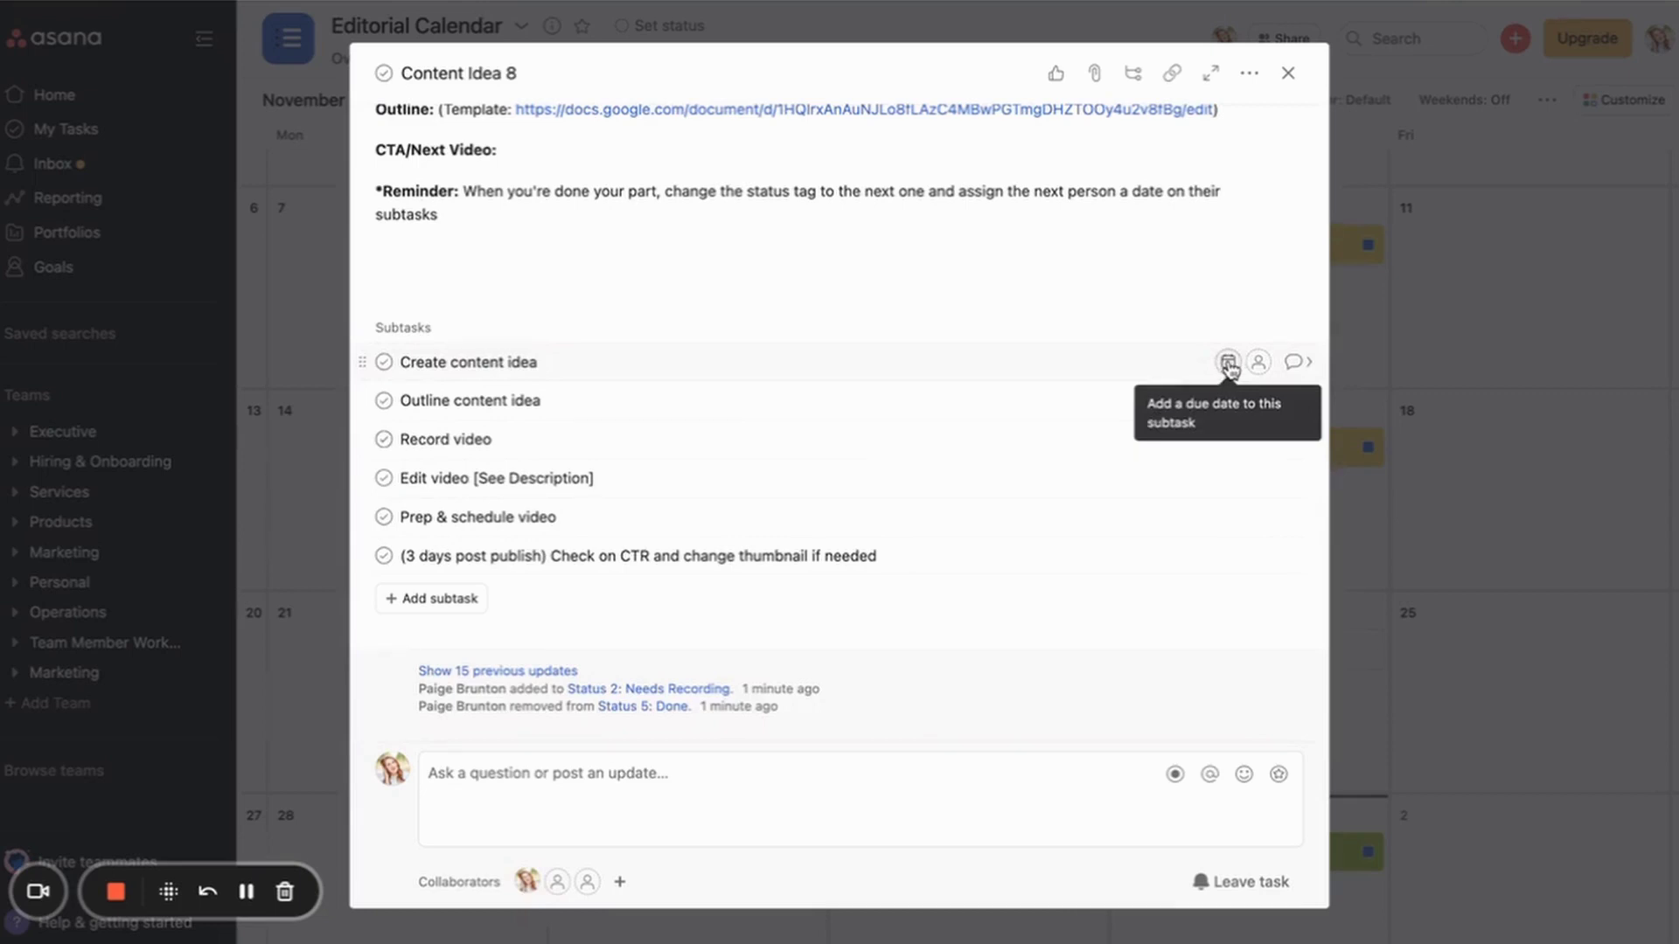
scroll(1268, 350, "up", 5)
left_click(1447, 326)
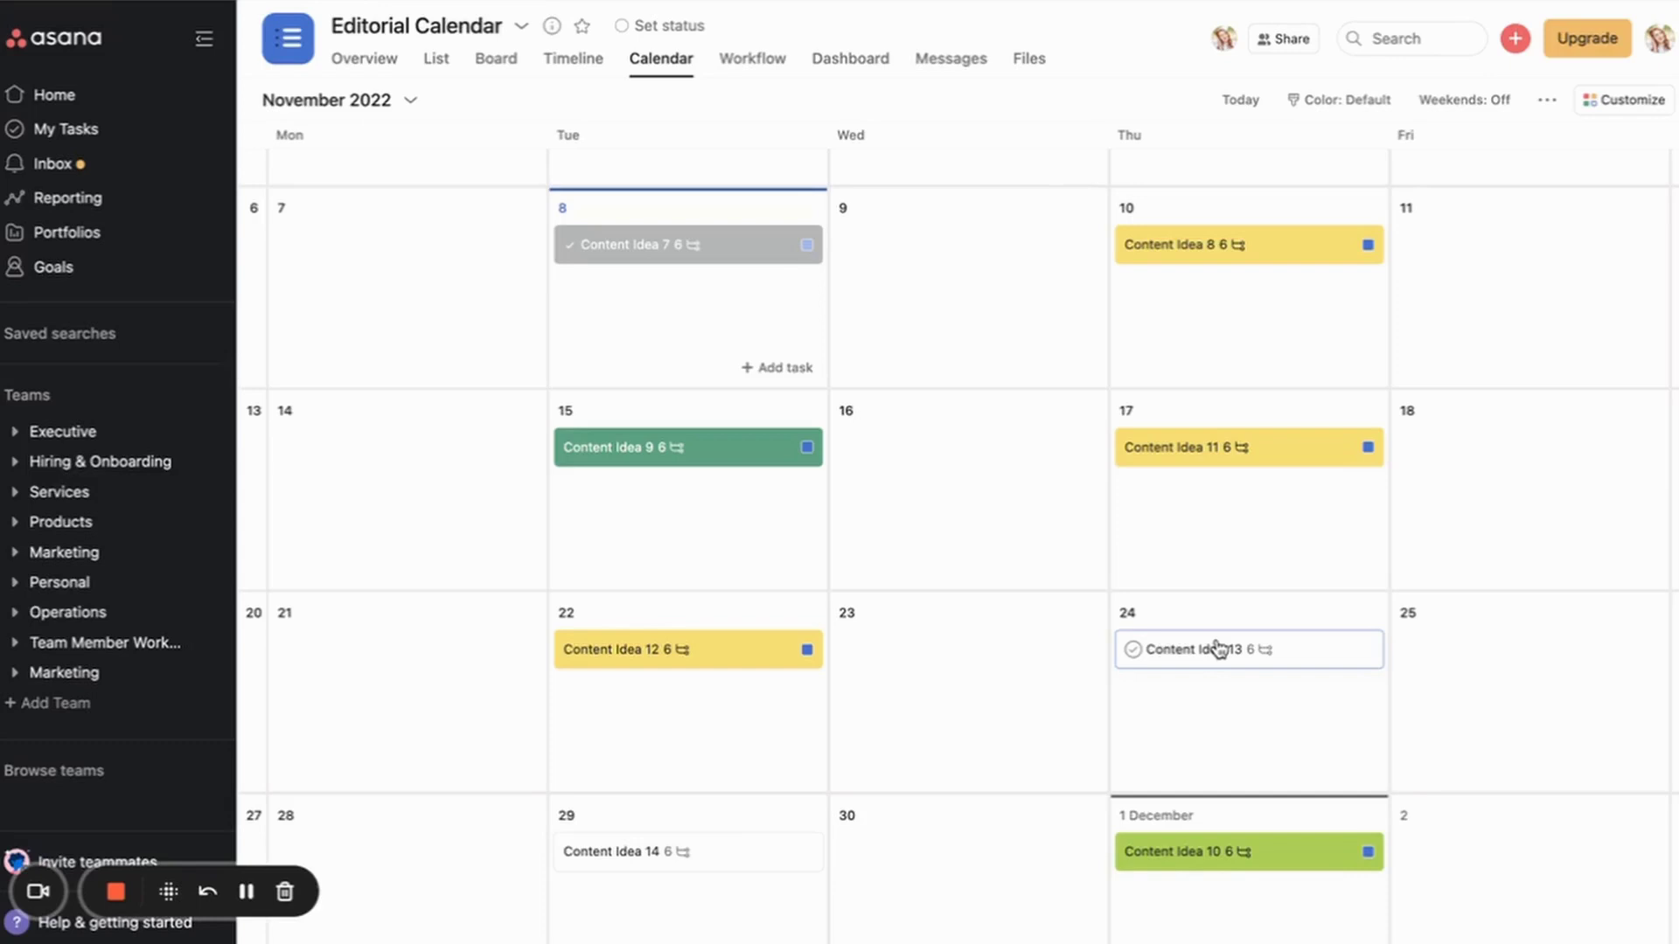
Step: Move Content Idea 13 to 1 December, 14 to 24 November and 10 to 29 November
left_click_drag(1218, 649, 1211, 875)
left_click_drag(625, 846, 1206, 661)
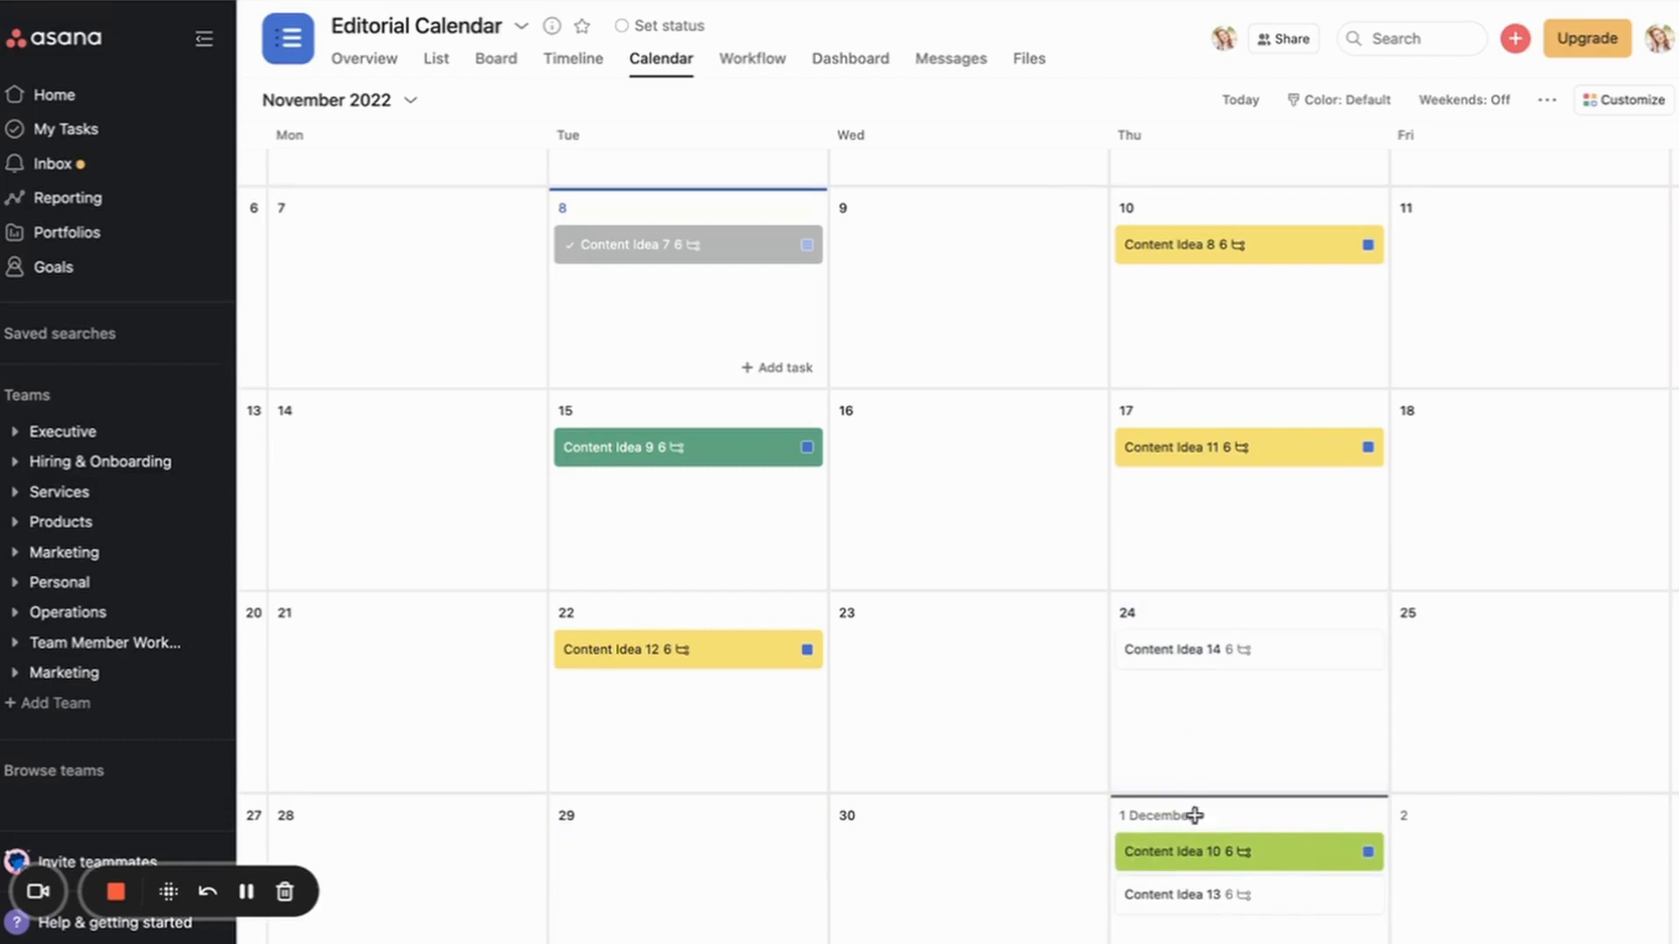
left_click_drag(1203, 855, 722, 850)
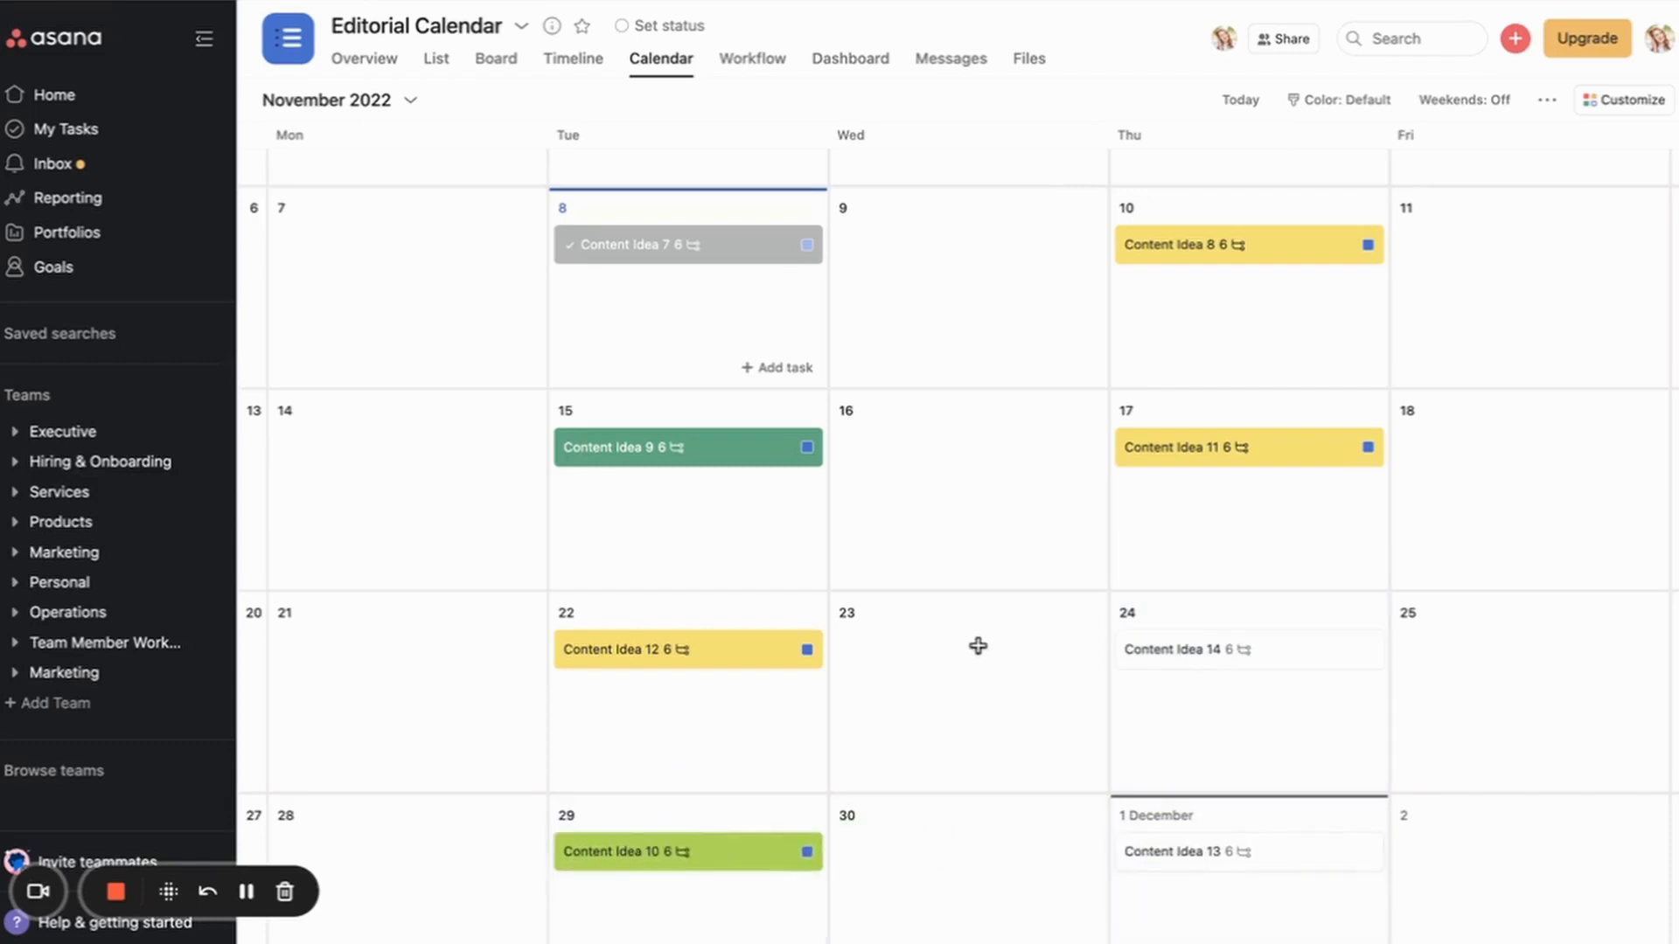
Step: Open Content Idea 13 to check its subtasks, then Content Idea 9's details
scroll(970, 648, "down", 2)
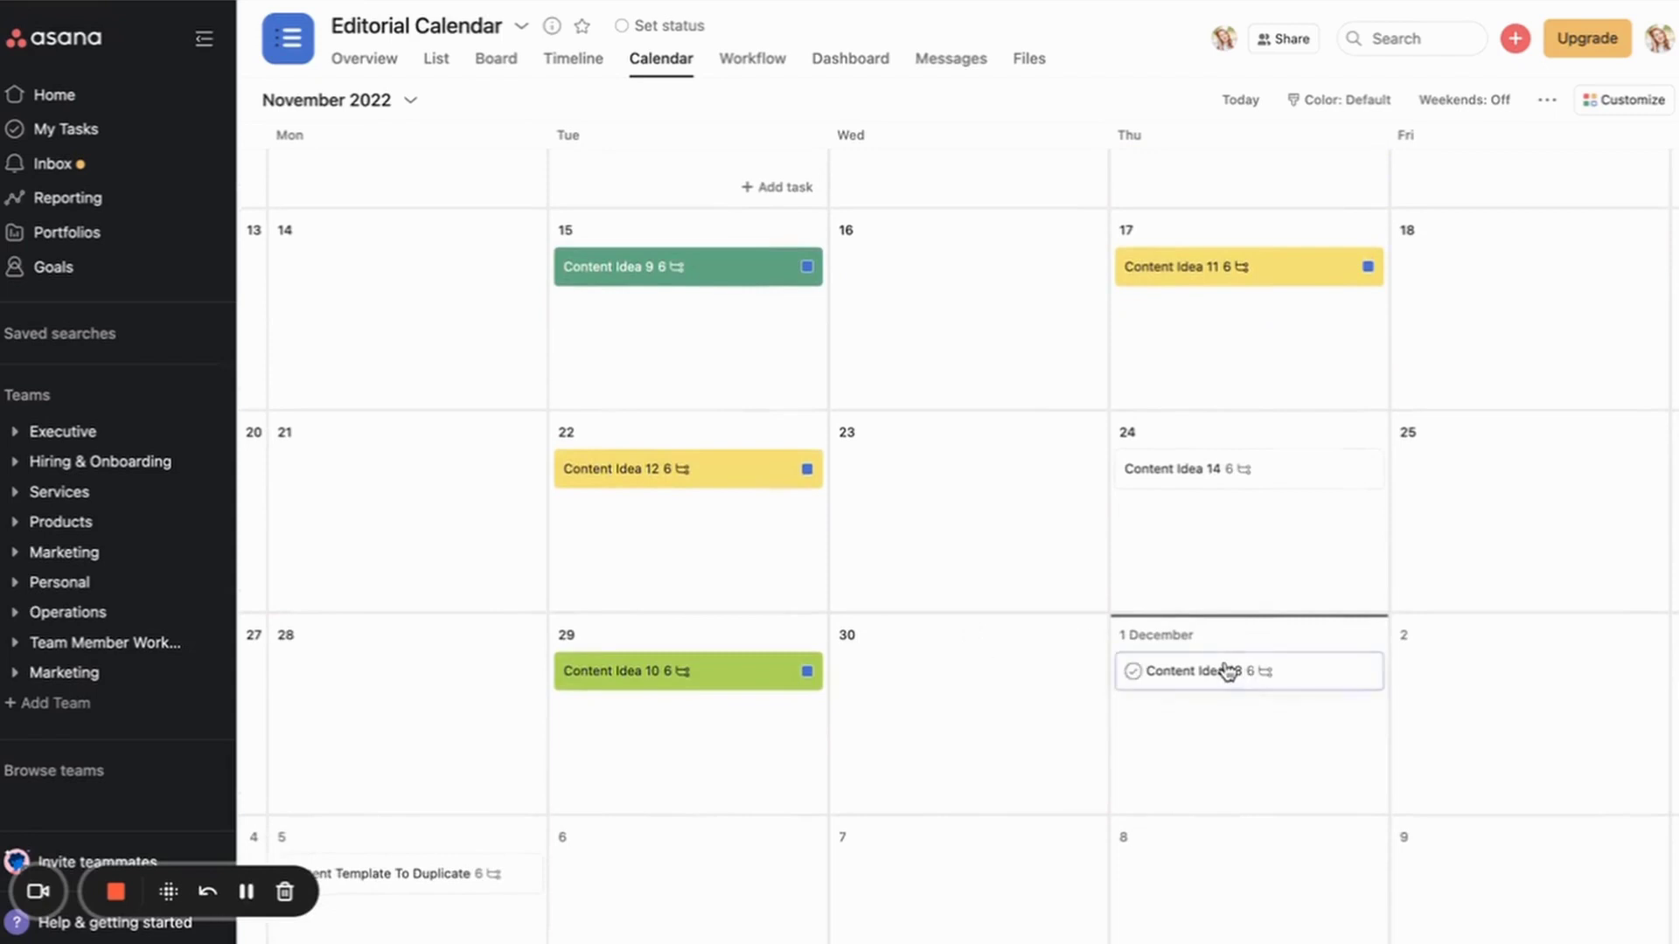
left_click(1227, 671)
scroll(700, 610, "down", 5)
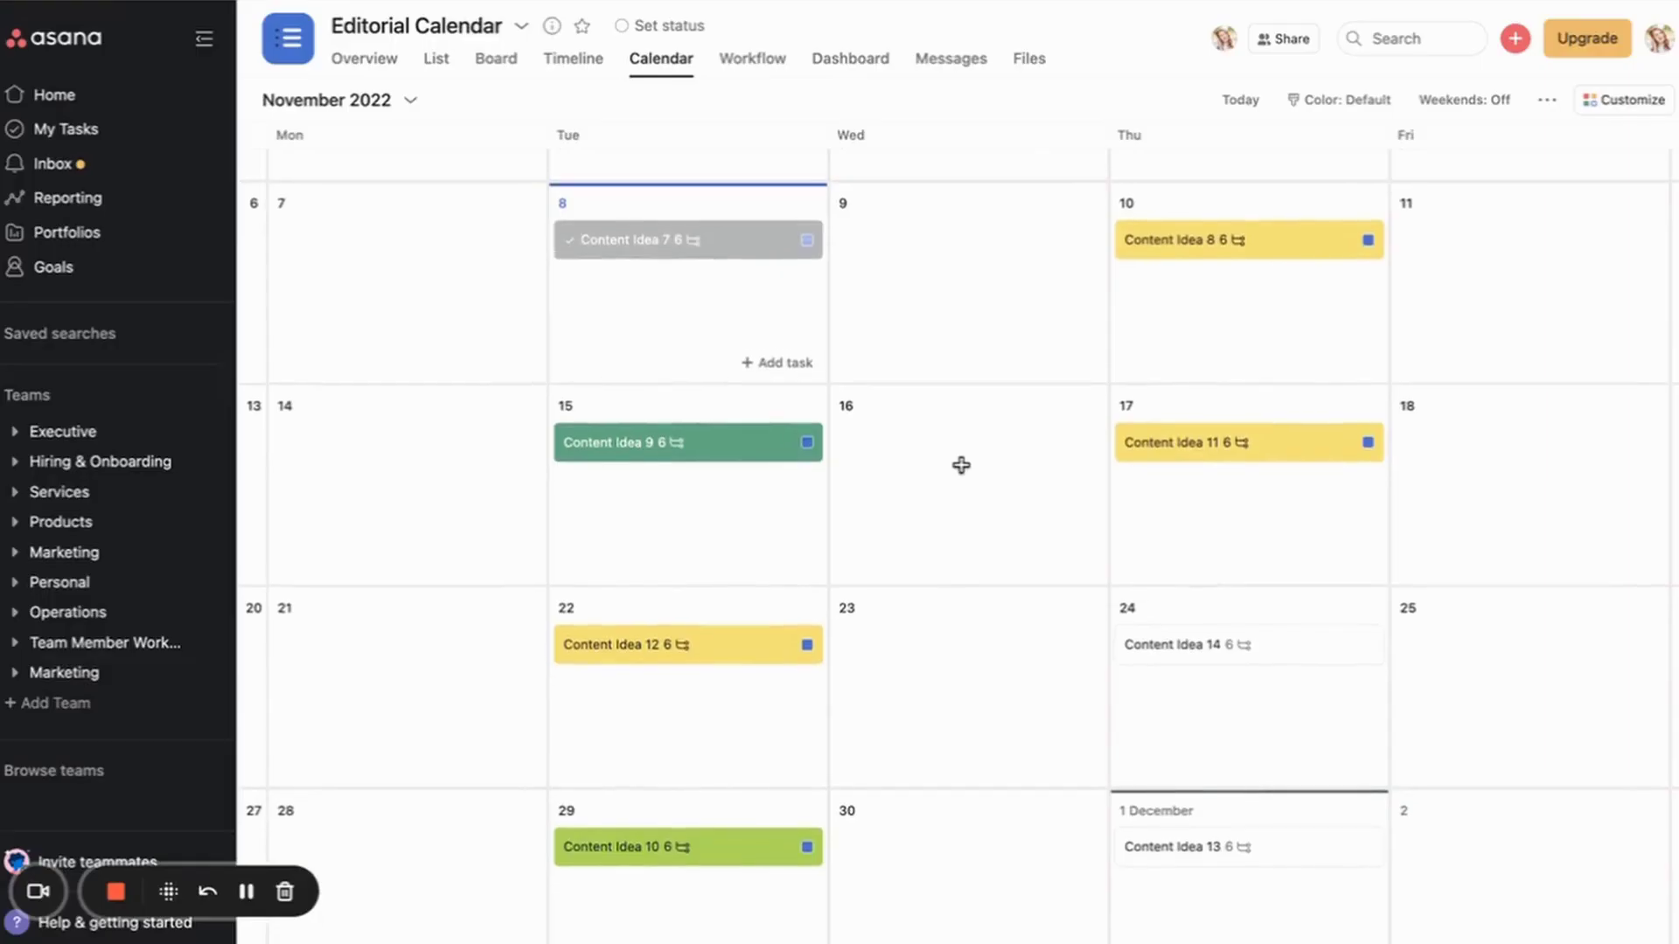
left_click(645, 442)
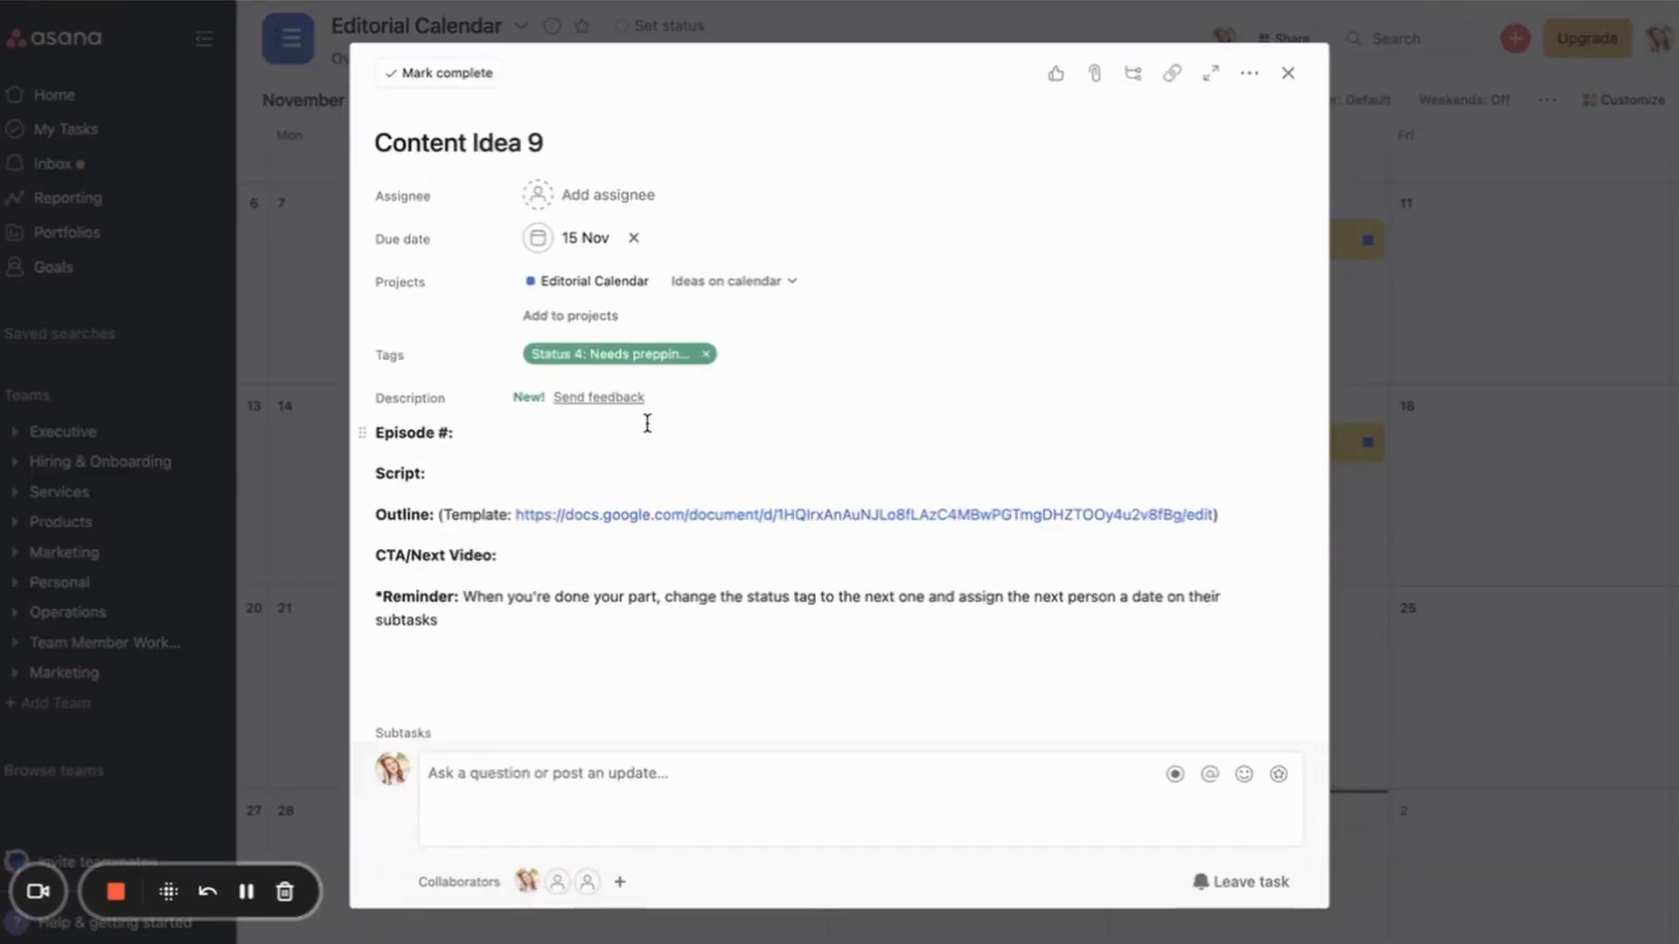
Step: Duplicate the content template task as a new task named Content Idea 14
scroll(805, 360, "down", 3)
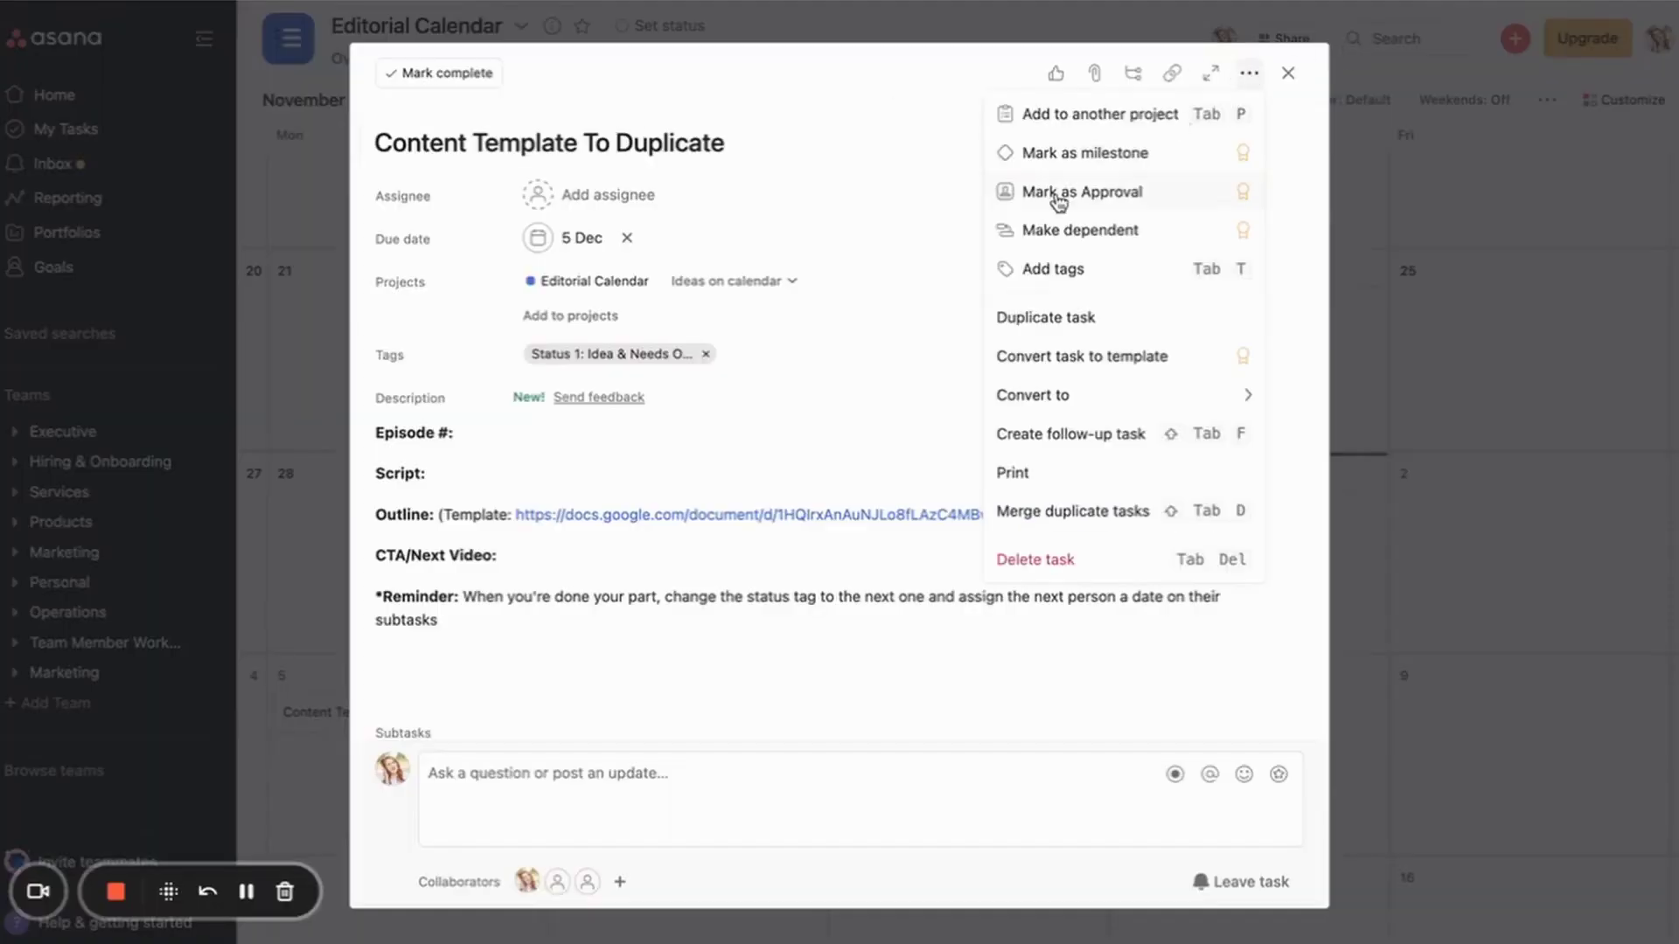
left_click(1025, 317)
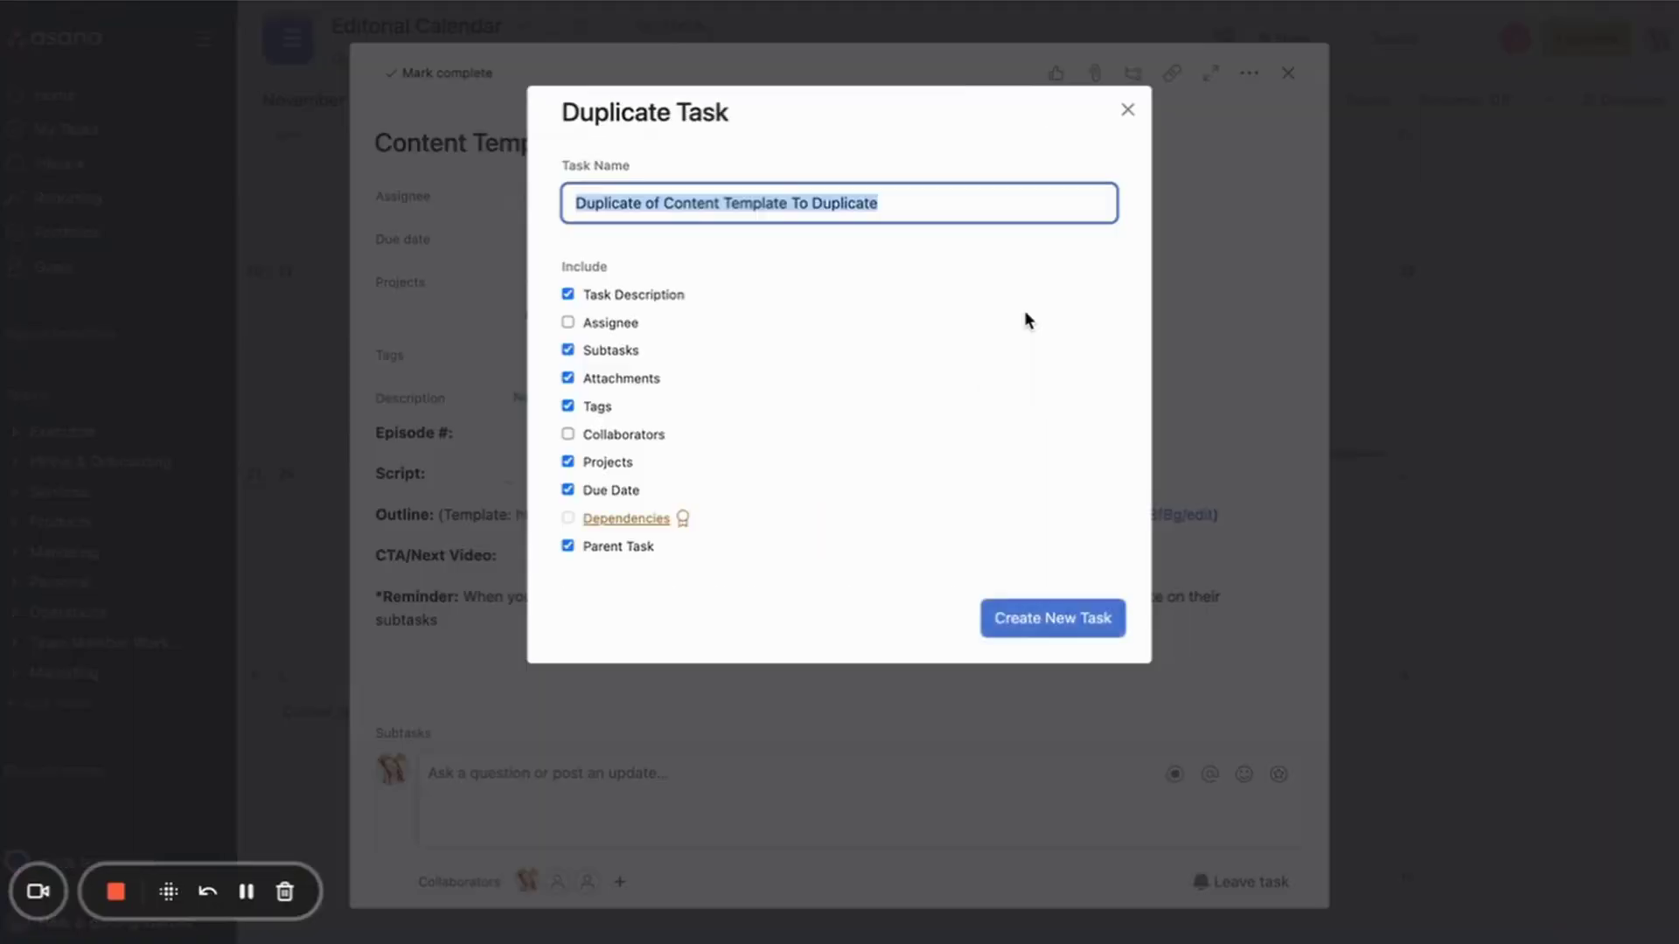
type("Content Idea 14")
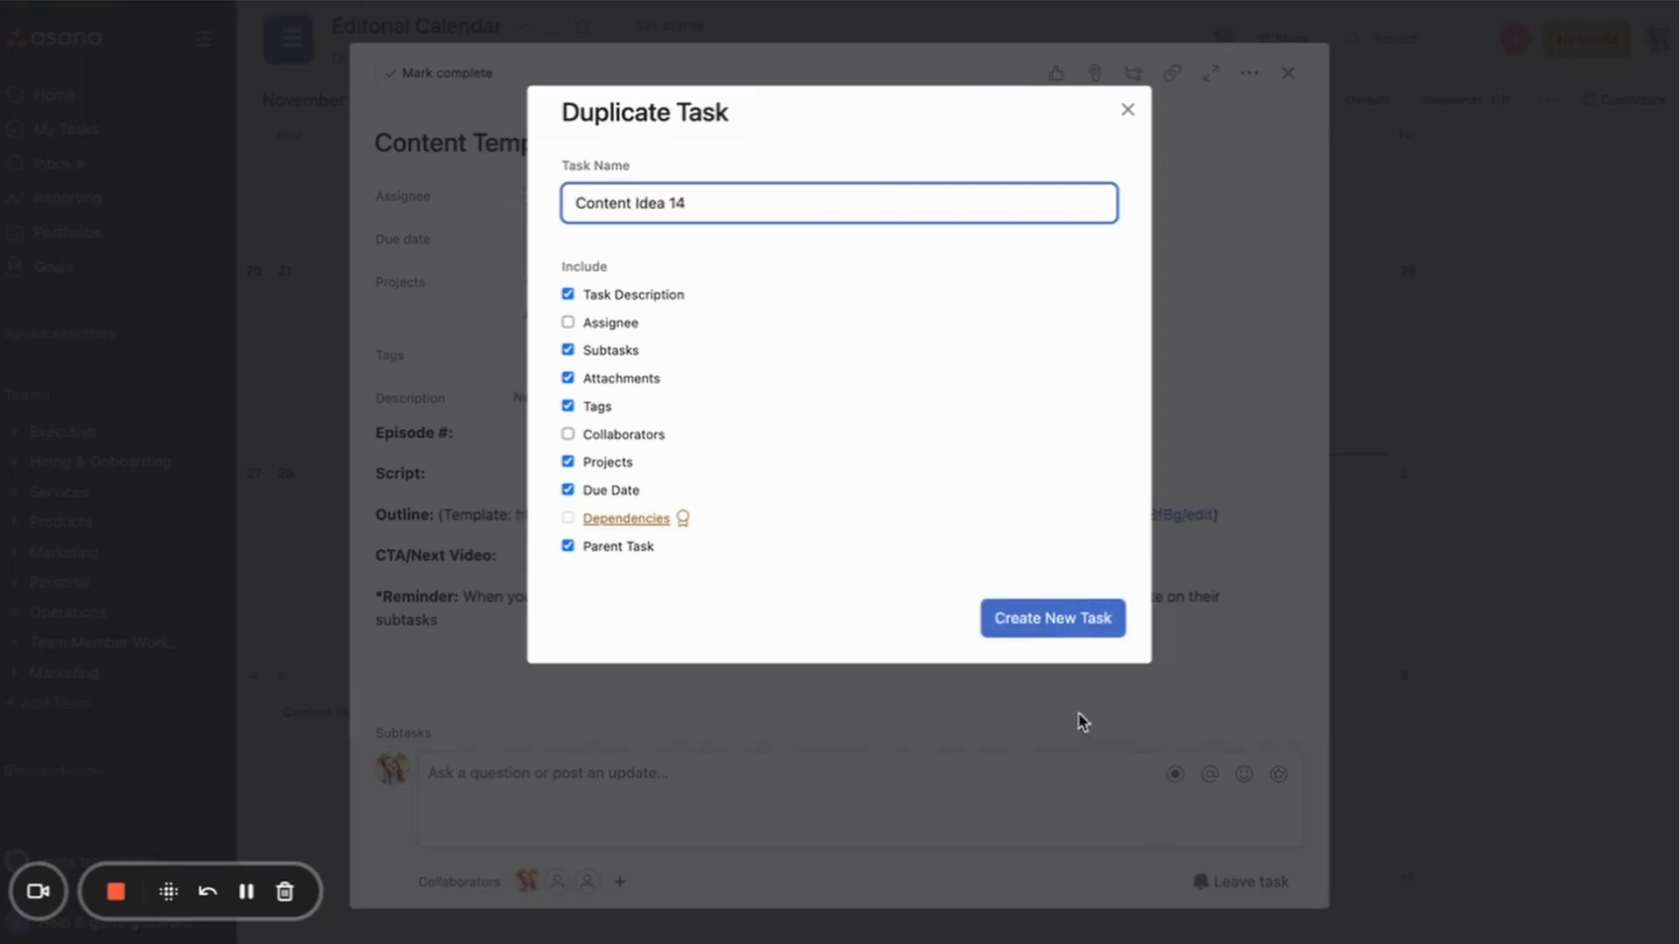
left_click(1020, 615)
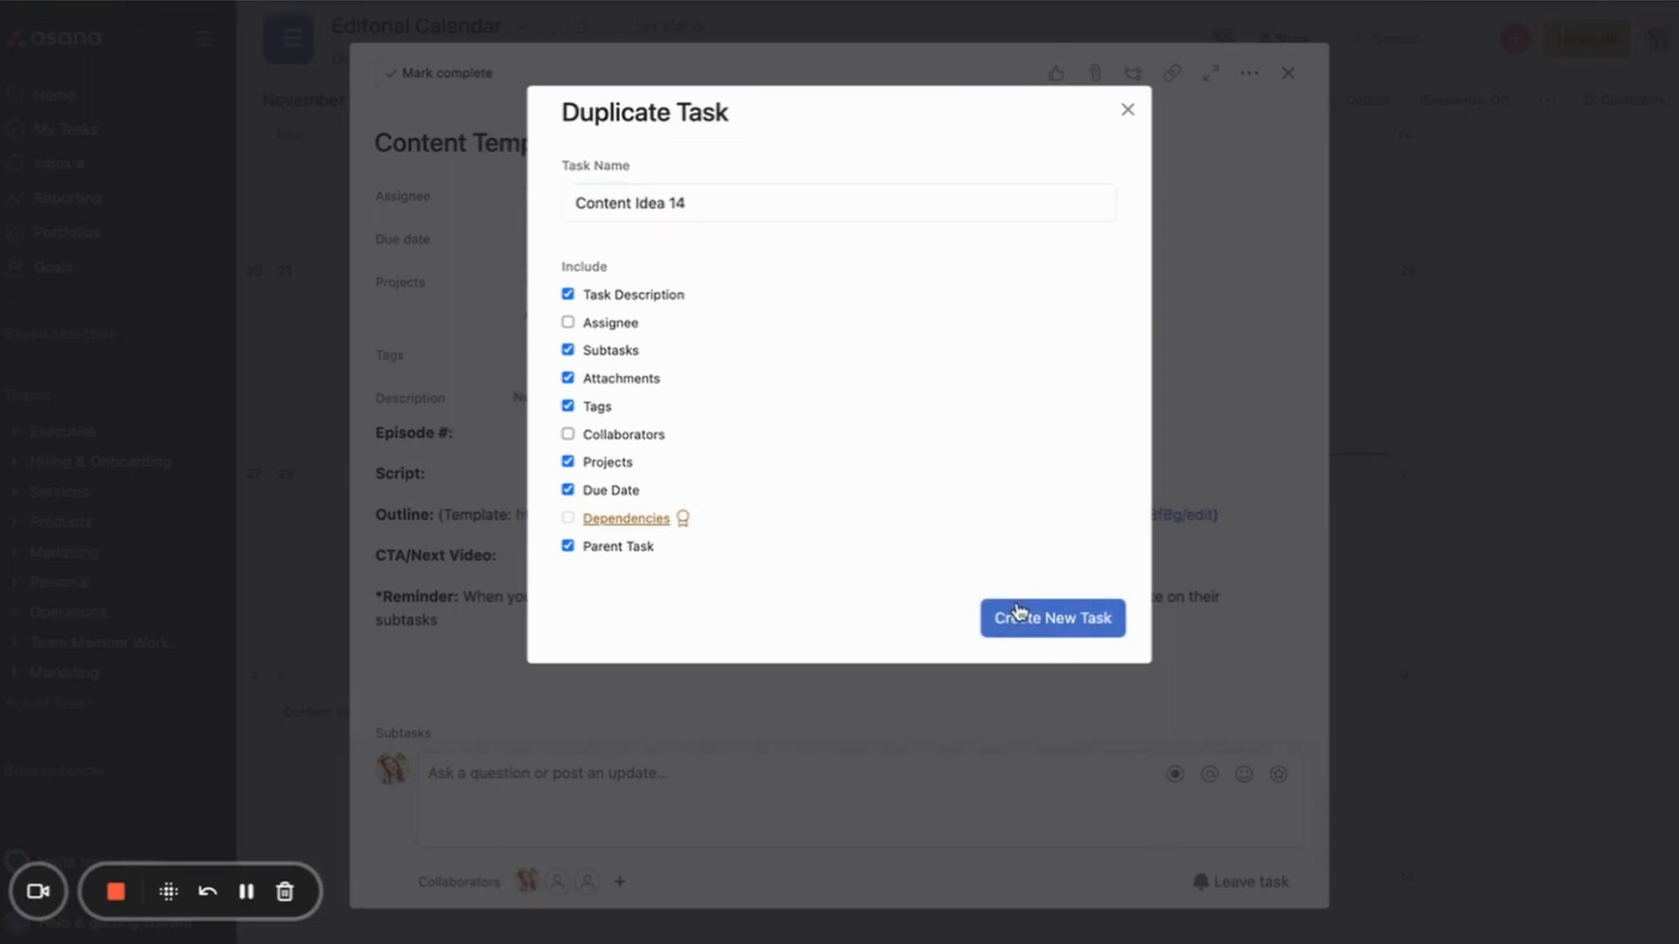
left_click(1443, 490)
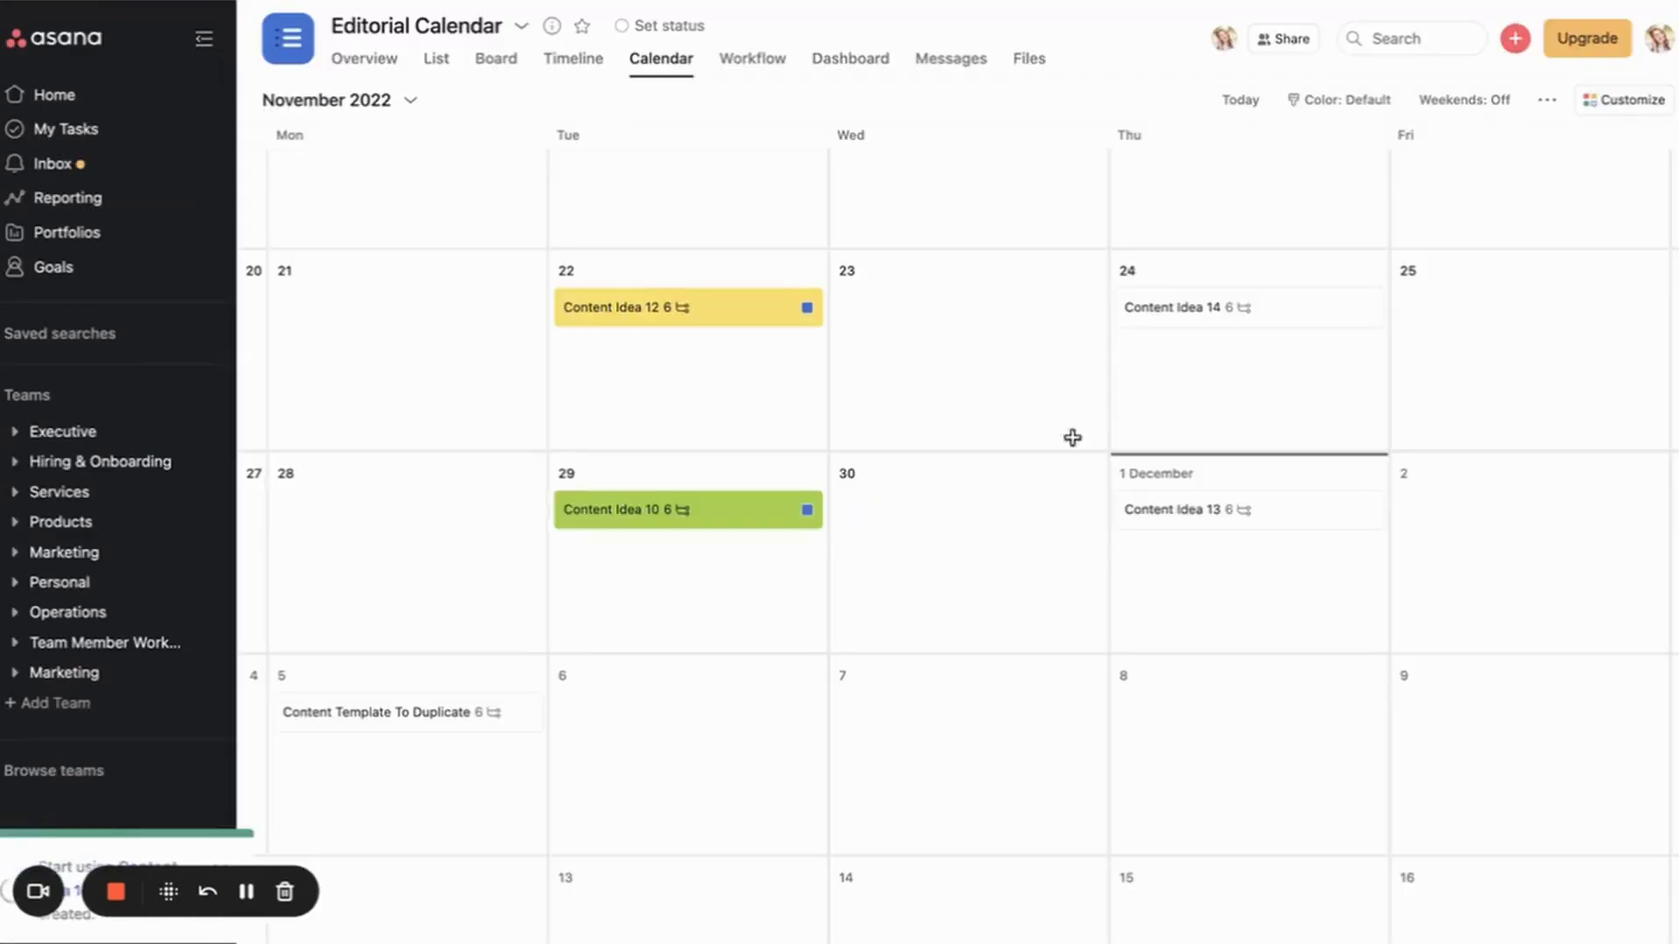
Step: Move Content Idea 14 to 6 December and the template task to 19 December
scroll(437, 595, "down", 1)
left_click_drag(356, 722, 655, 694)
left_click_drag(412, 678, 405, 870)
scroll(398, 618, "down", 4)
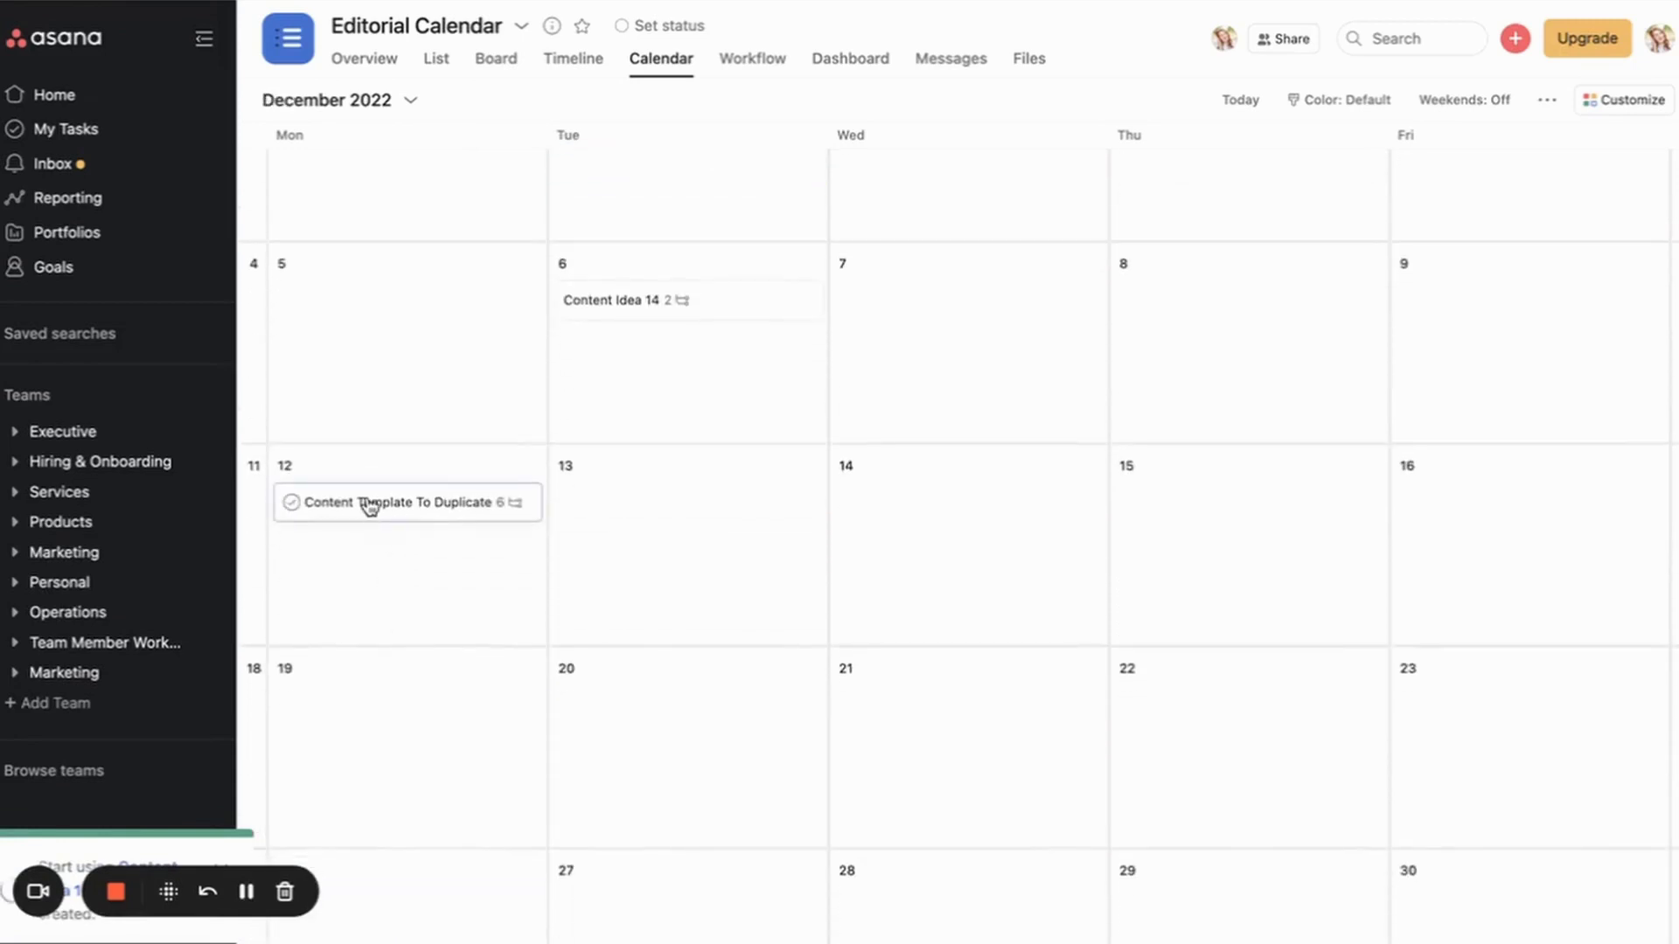
left_click_drag(367, 502, 373, 726)
scroll(373, 728, "up", 3)
scroll(380, 739, "up", 3)
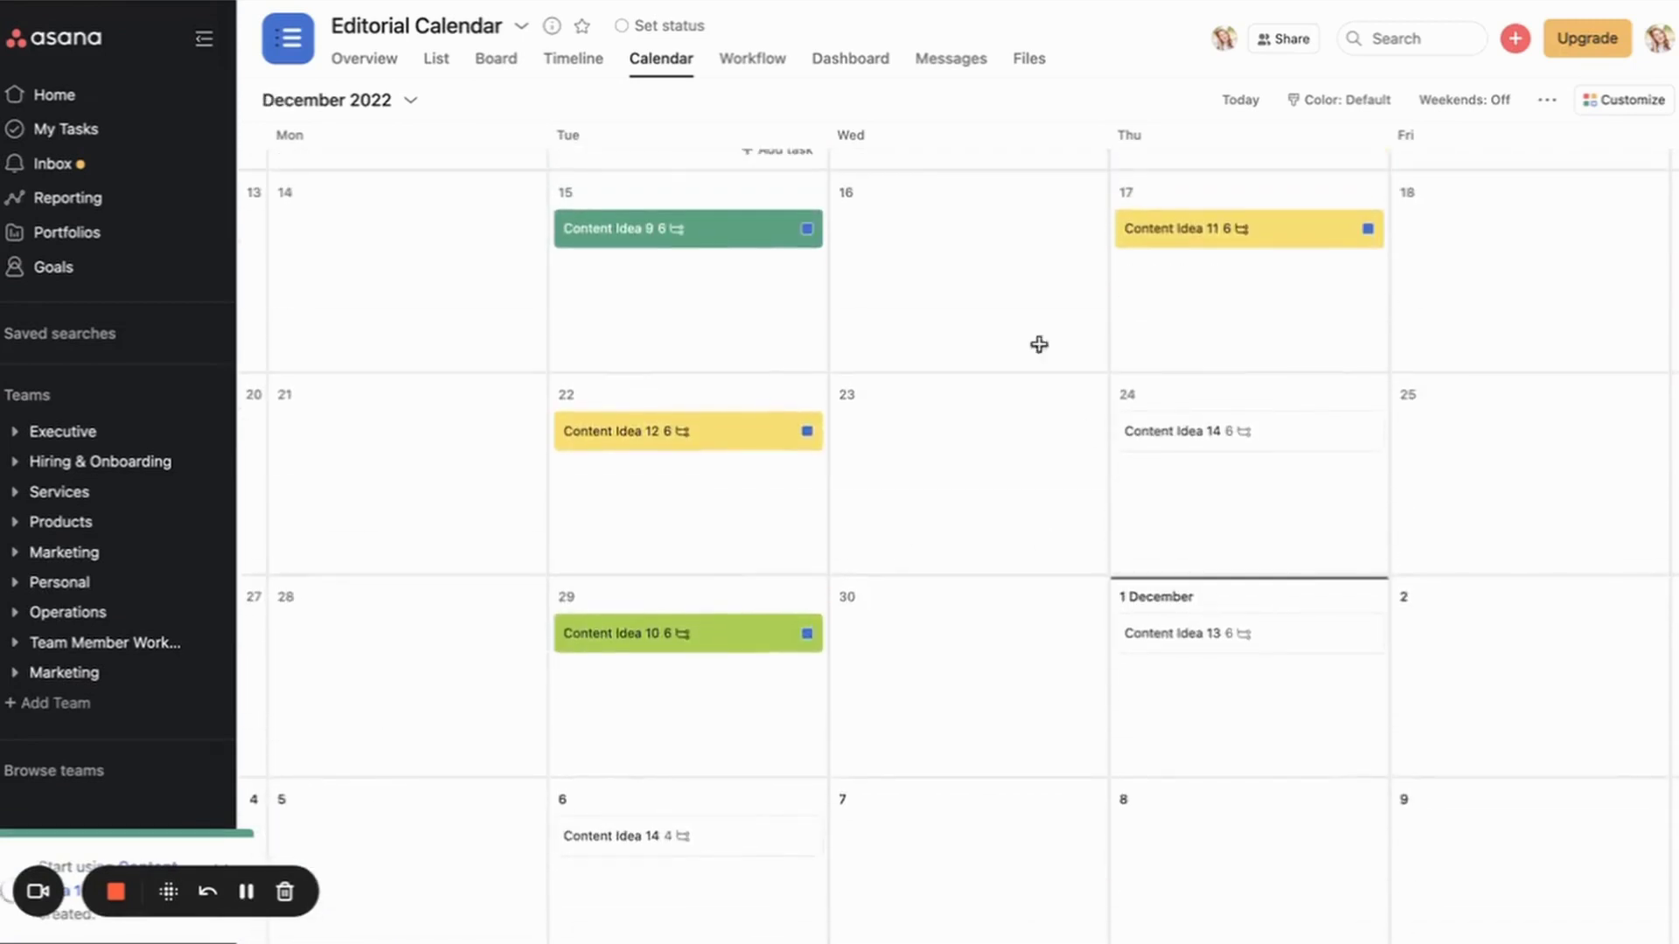
scroll(1065, 606, "down", 3)
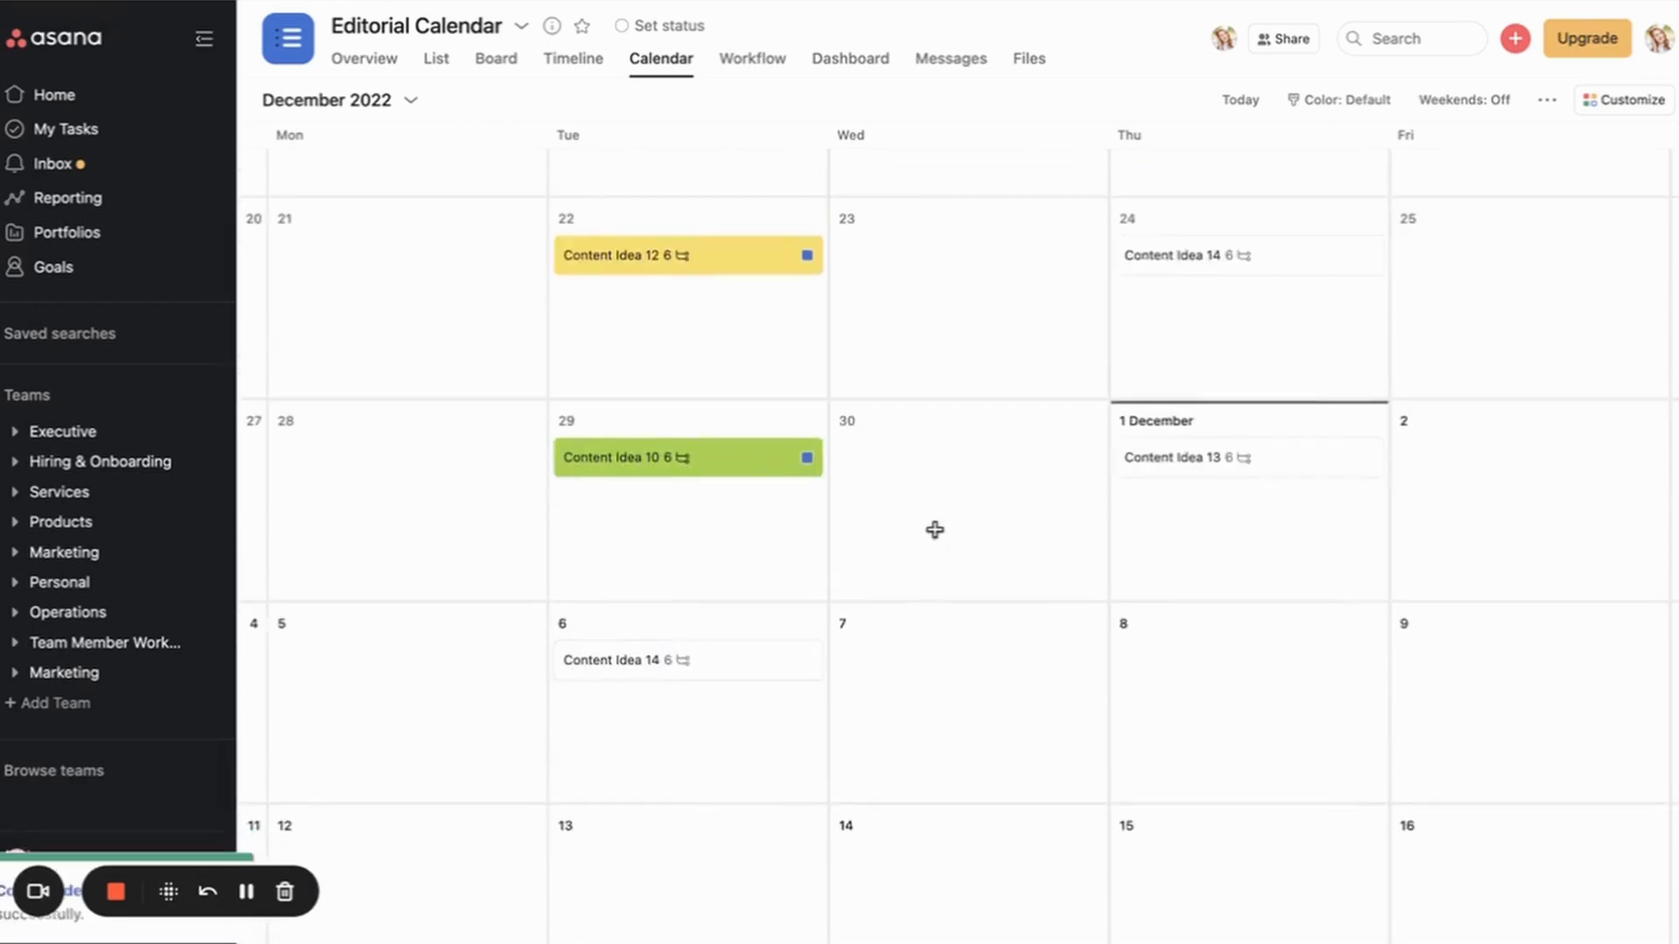
Step: Enter episode 114 and CTA link pbcourses.com/quiz in Content Idea 14's description
left_click(656, 662)
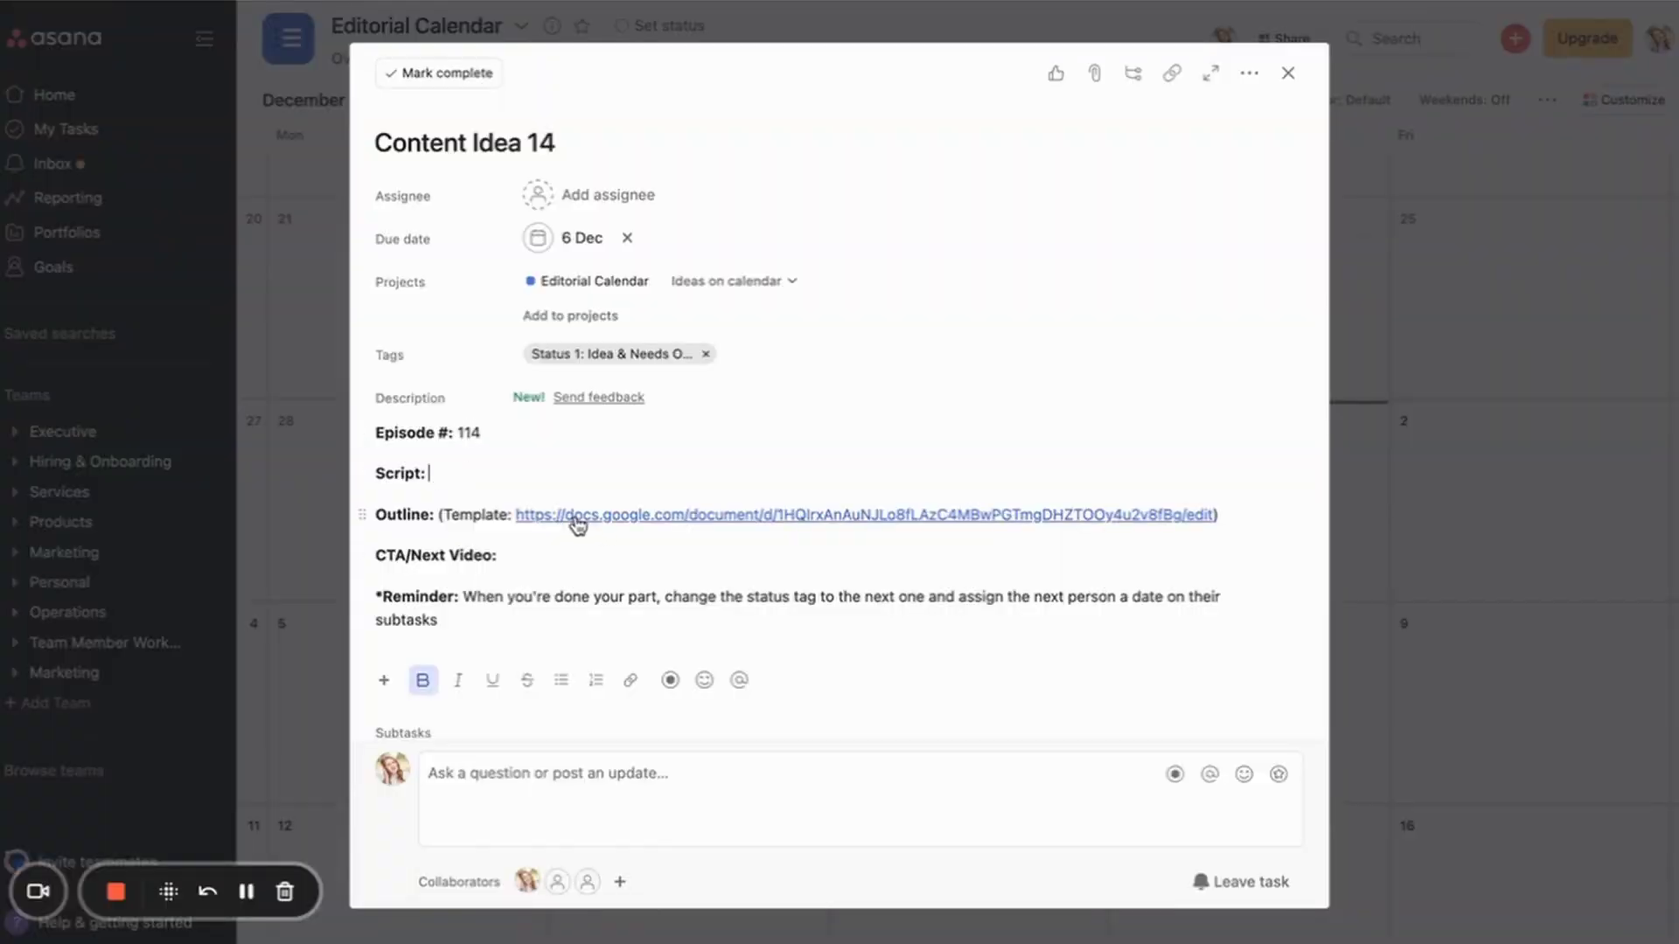
mouse_move(578, 521)
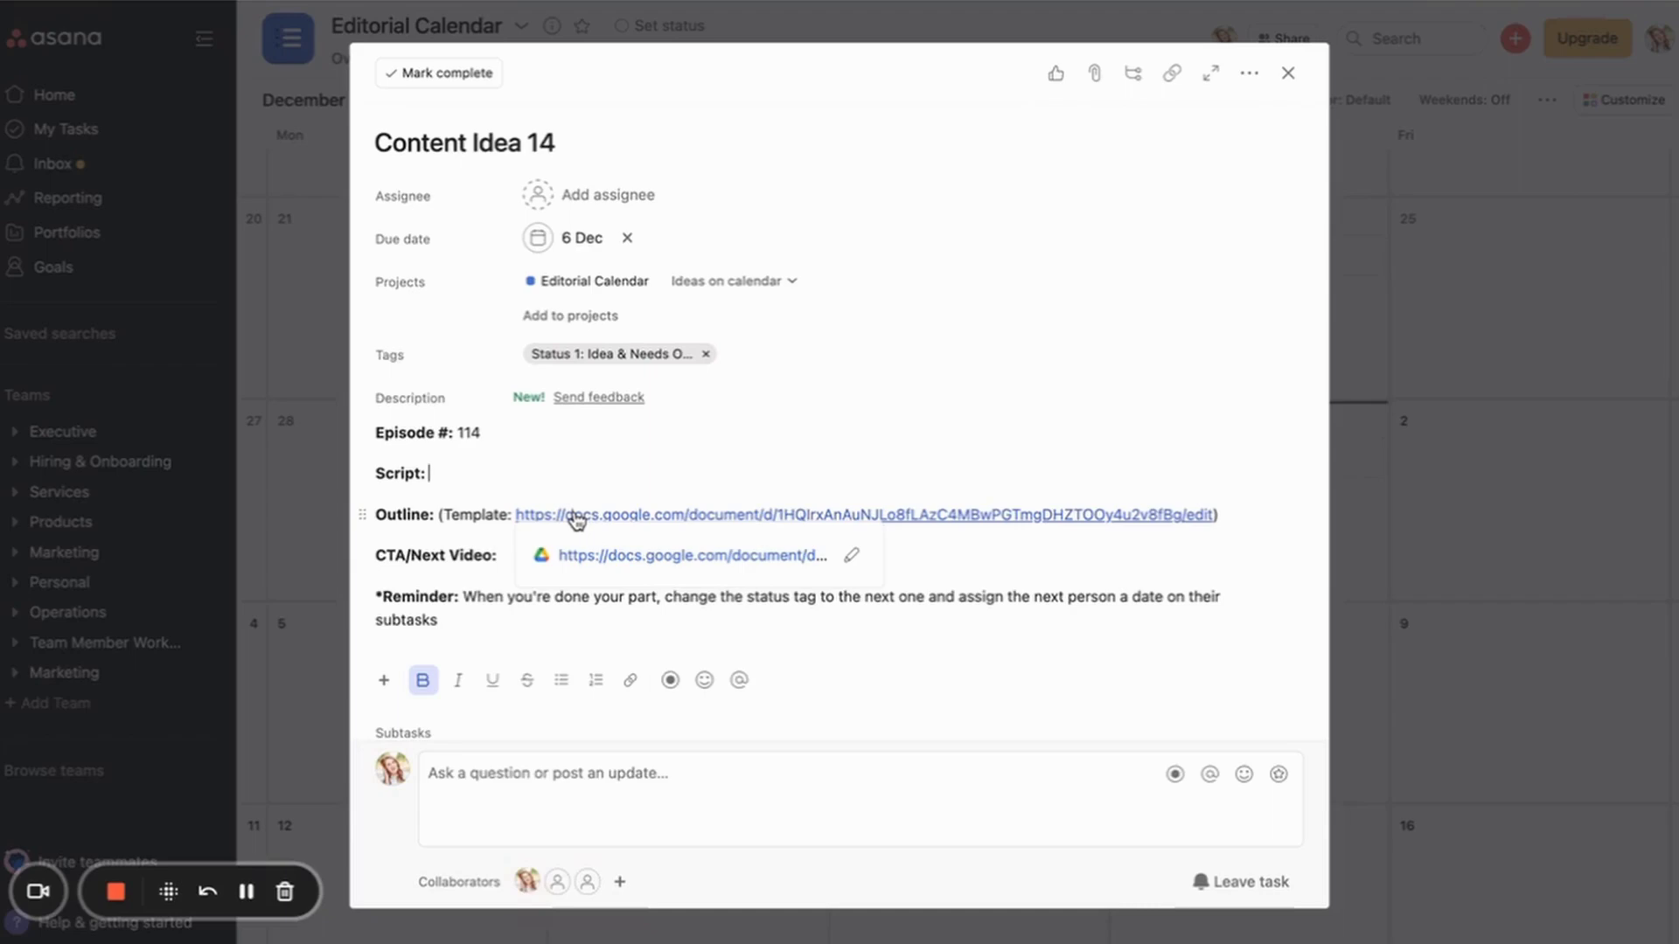
scroll(453, 472, "down", 1)
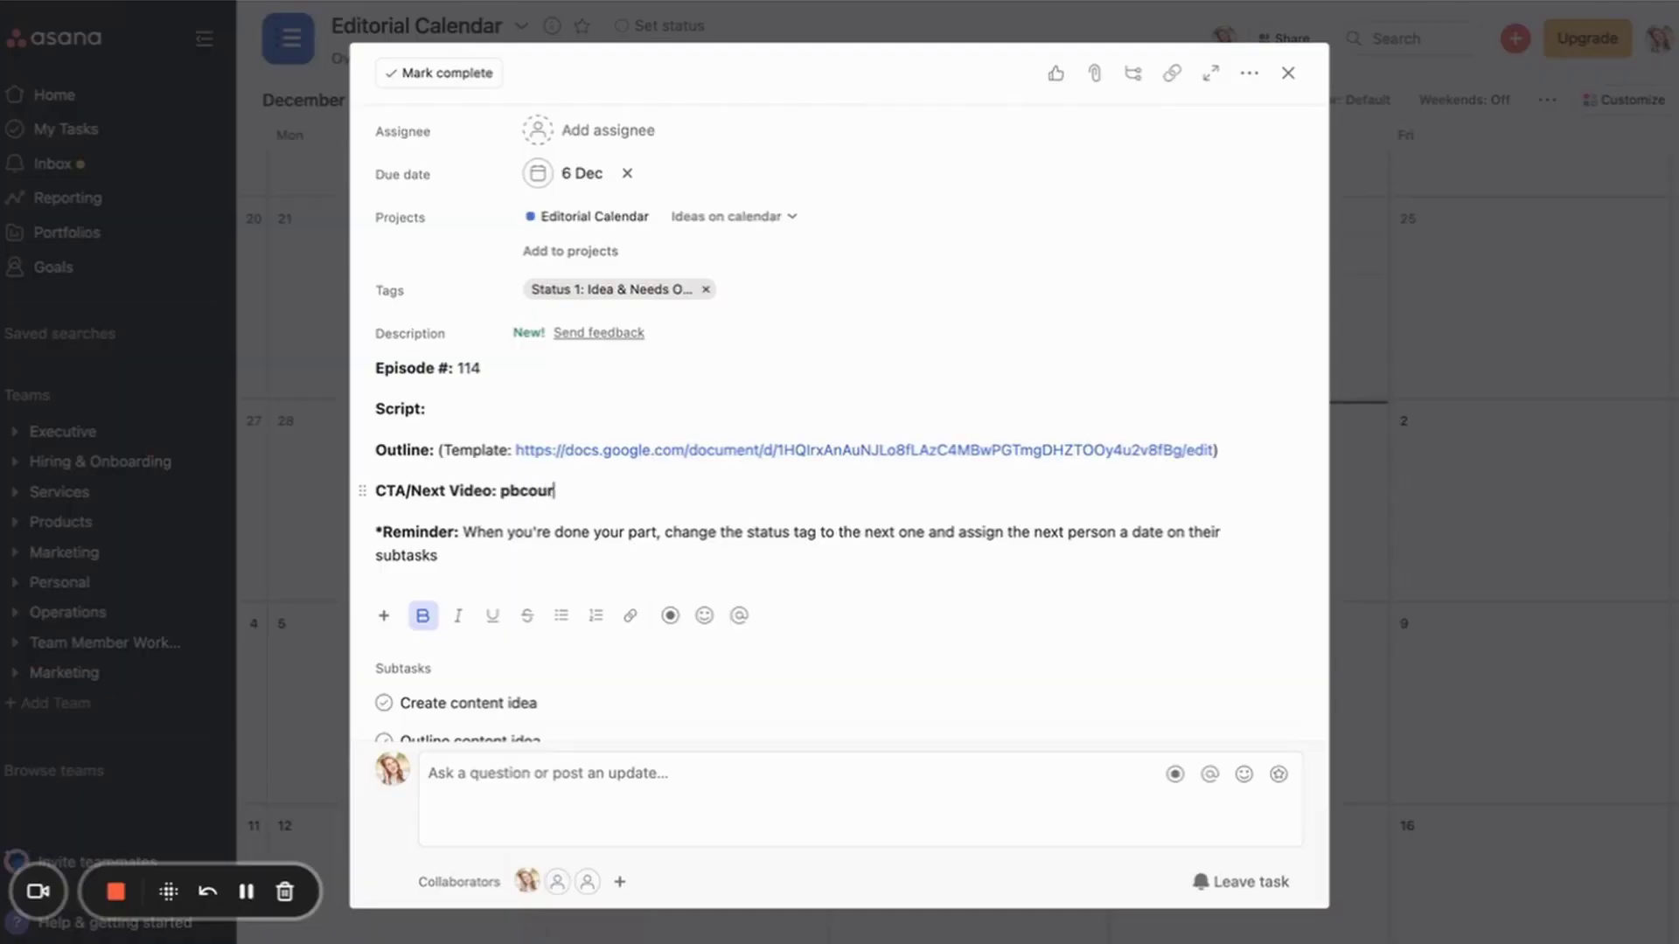
type("uiz")
Step: Remove the bold formatting from the pbcourses.com/quiz CTA address
left_click_drag(643, 490, 500, 490)
key("ctrl+b")
left_click(644, 488)
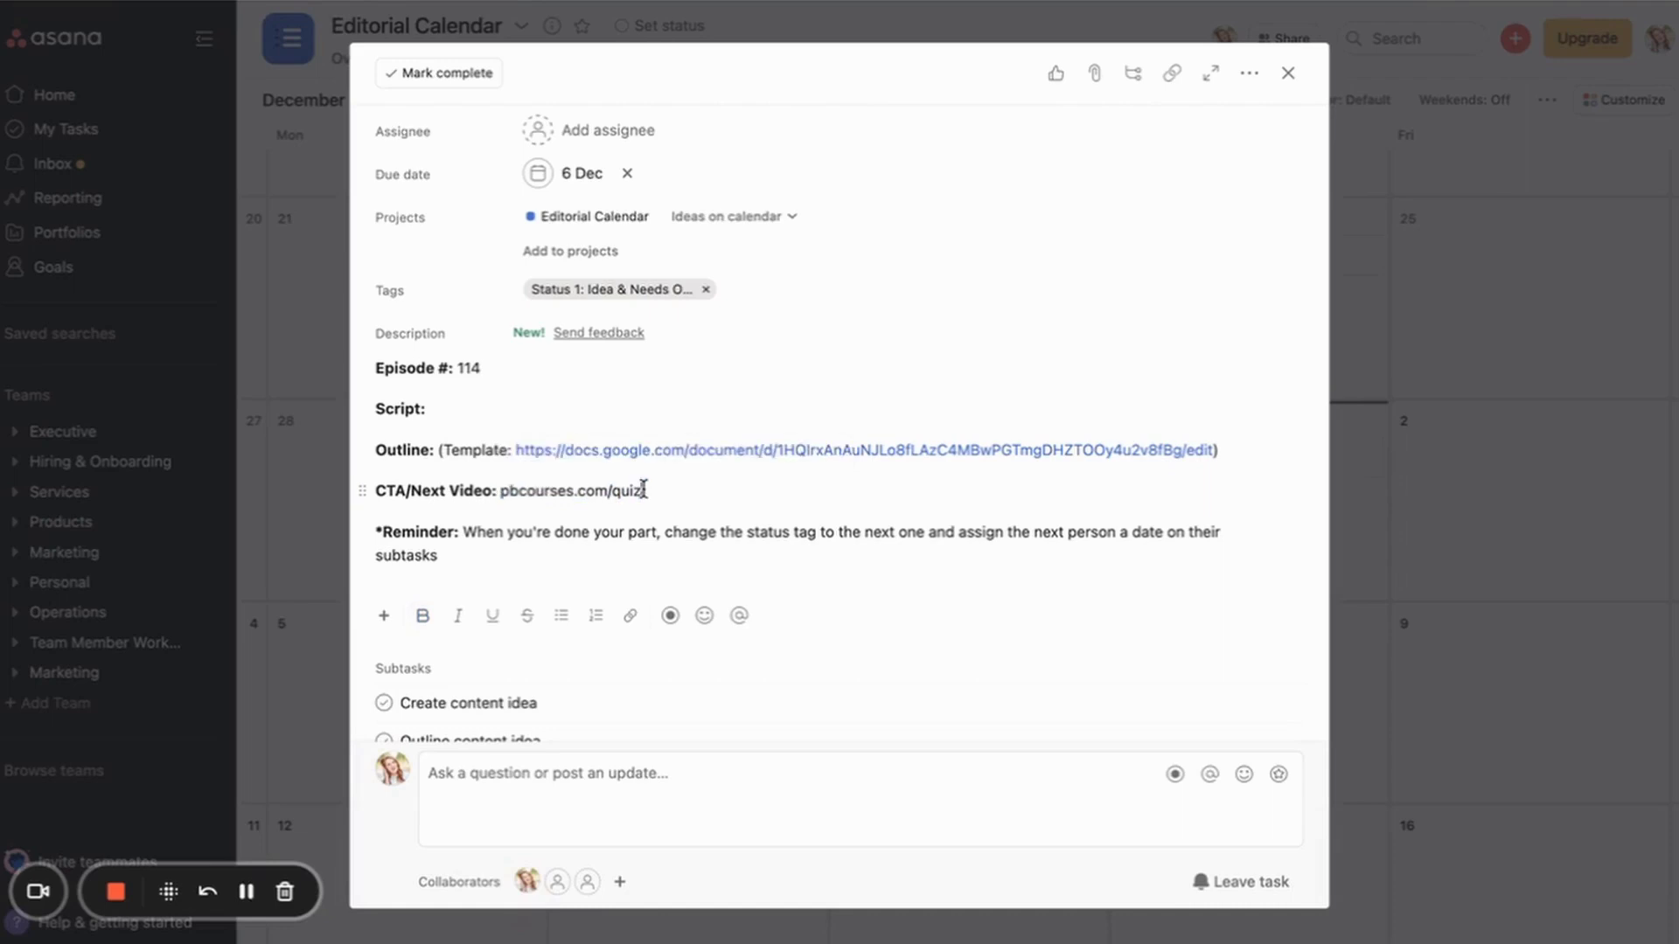
scroll(726, 437, "down", 4)
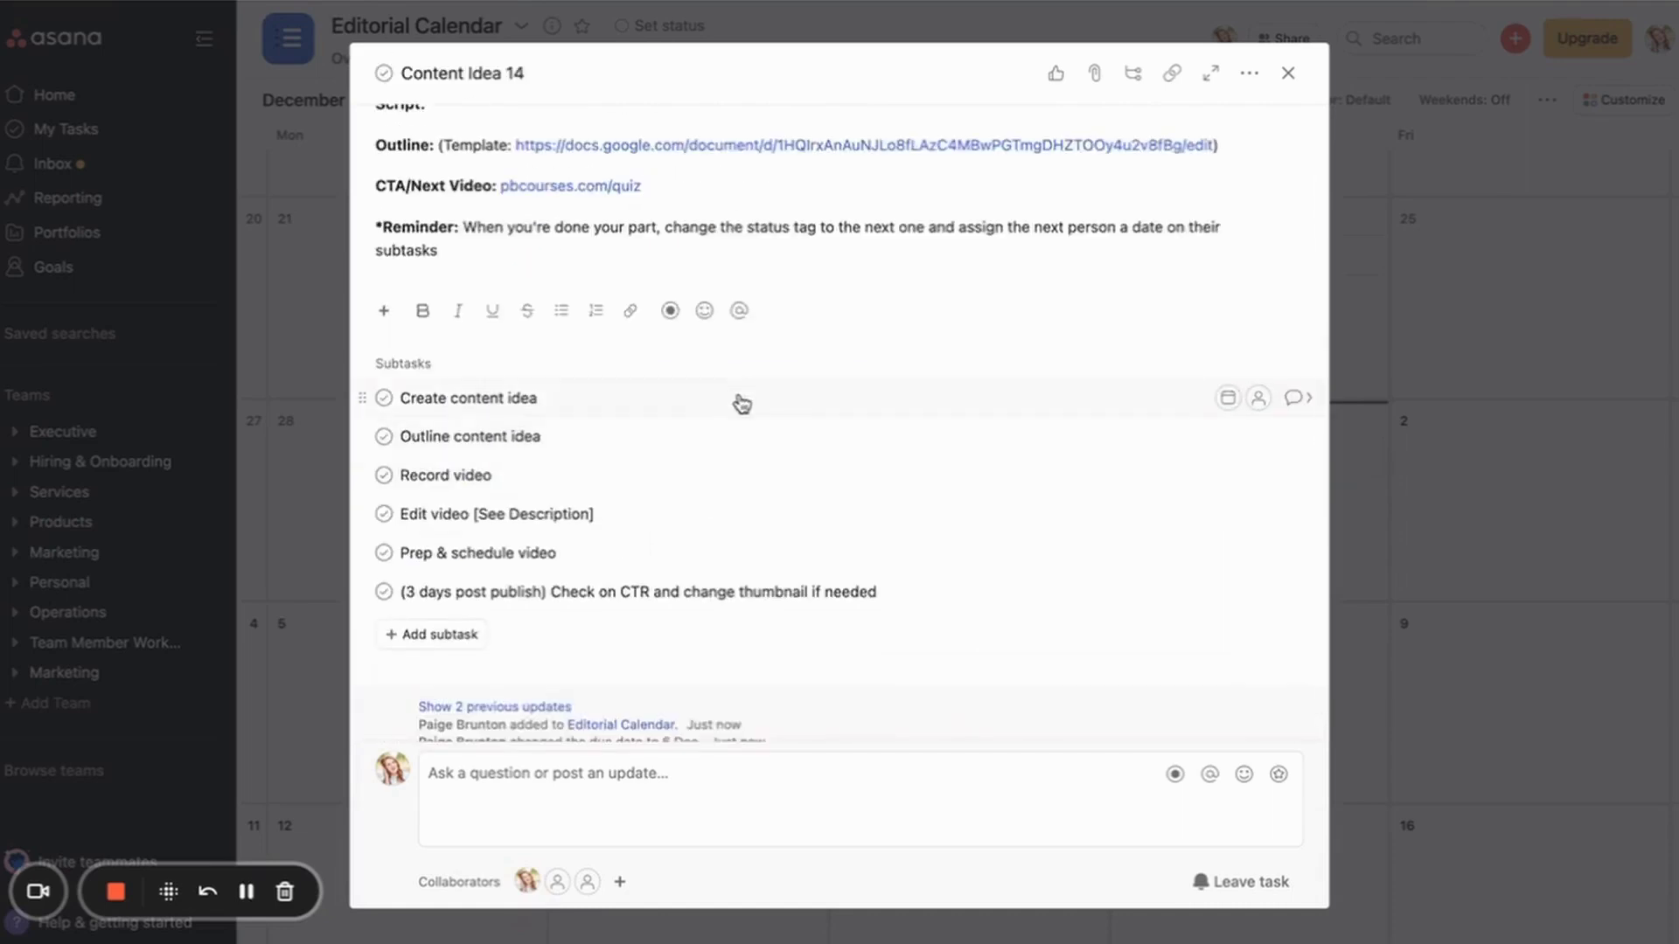
scroll(806, 394, "up", 5)
scroll(875, 437, "down", 1)
left_click_drag(644, 490, 500, 490)
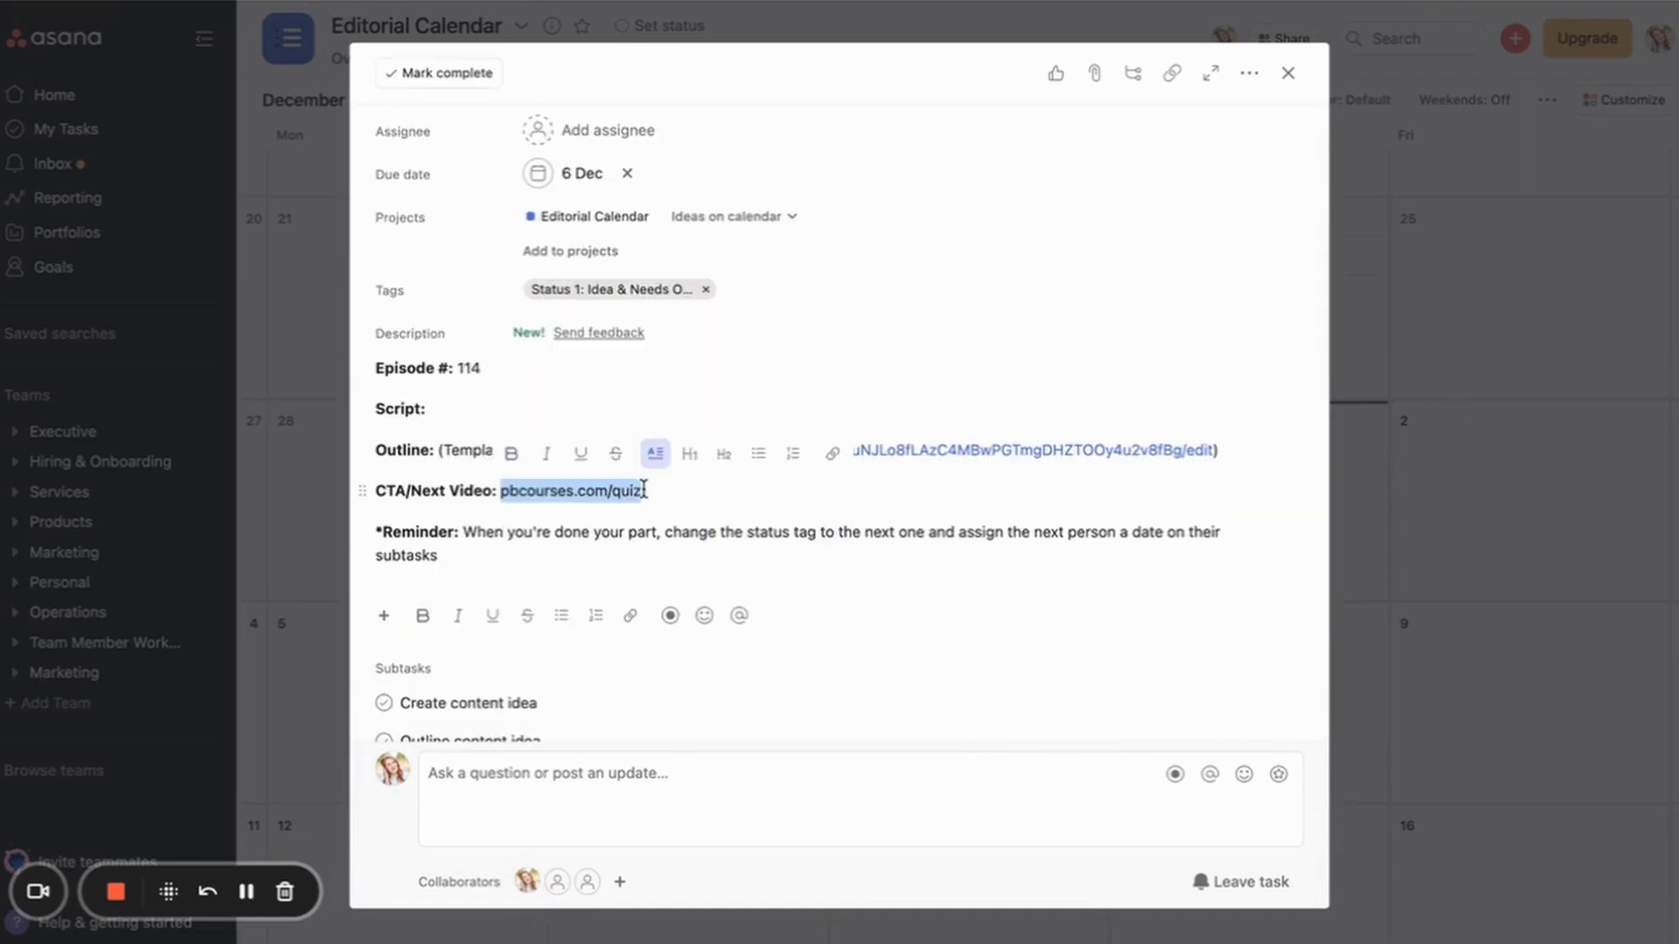
left_click(652, 449)
left_click(643, 490)
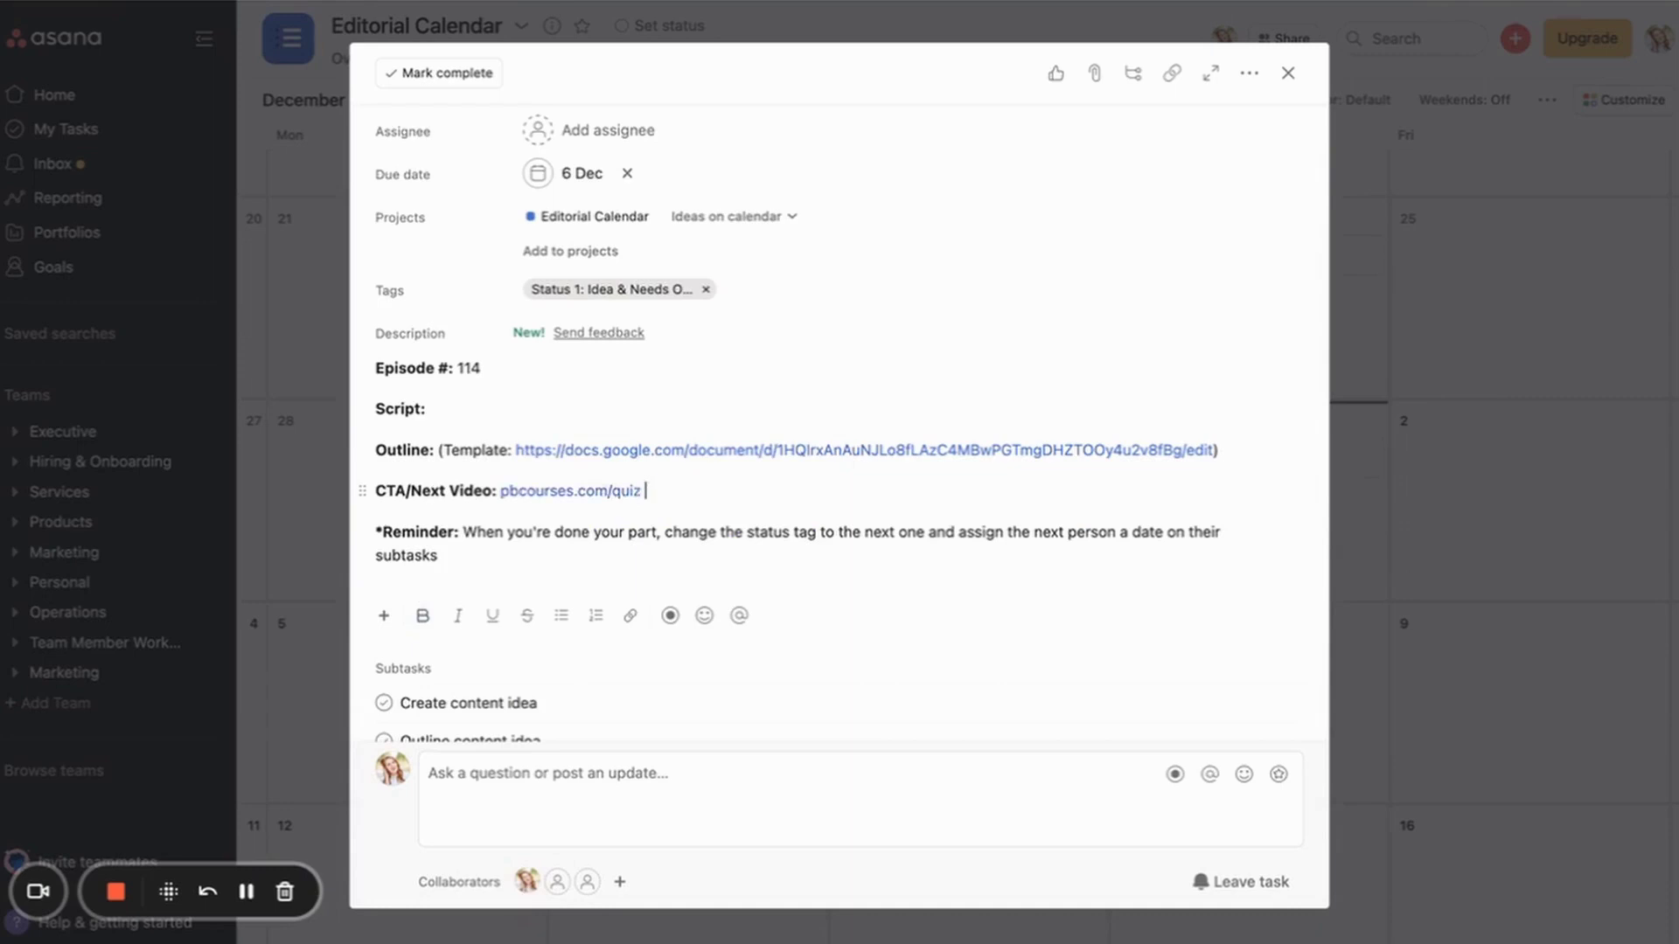
scroll(726, 437, "down", 4)
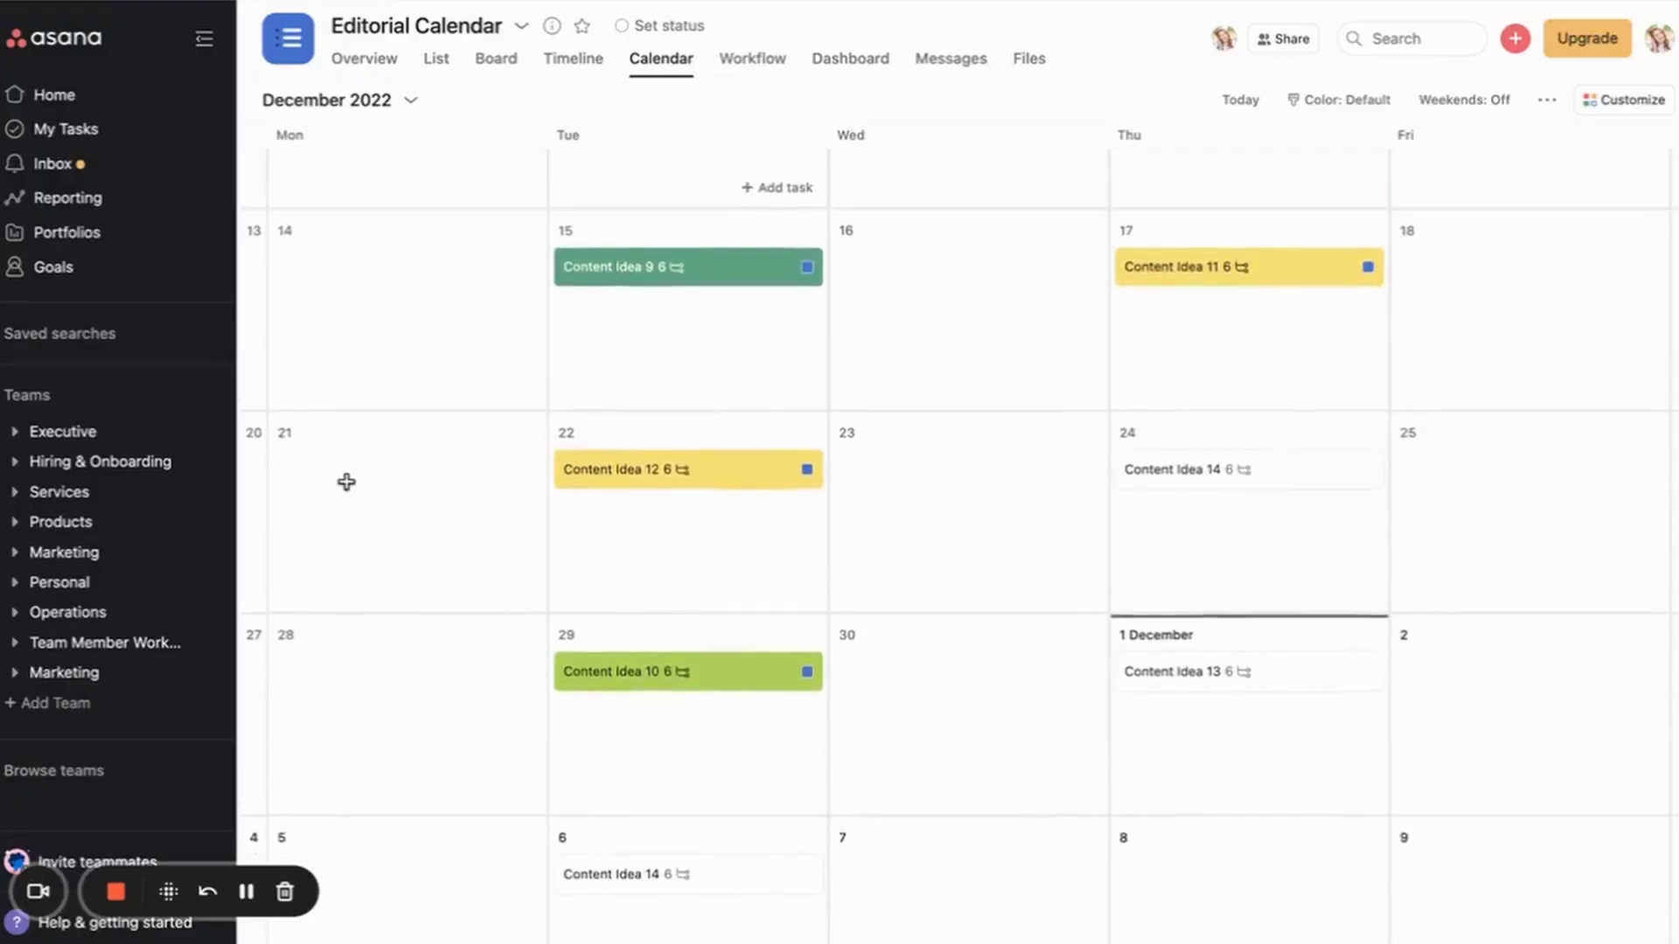
scroll(406, 456, "up", 5)
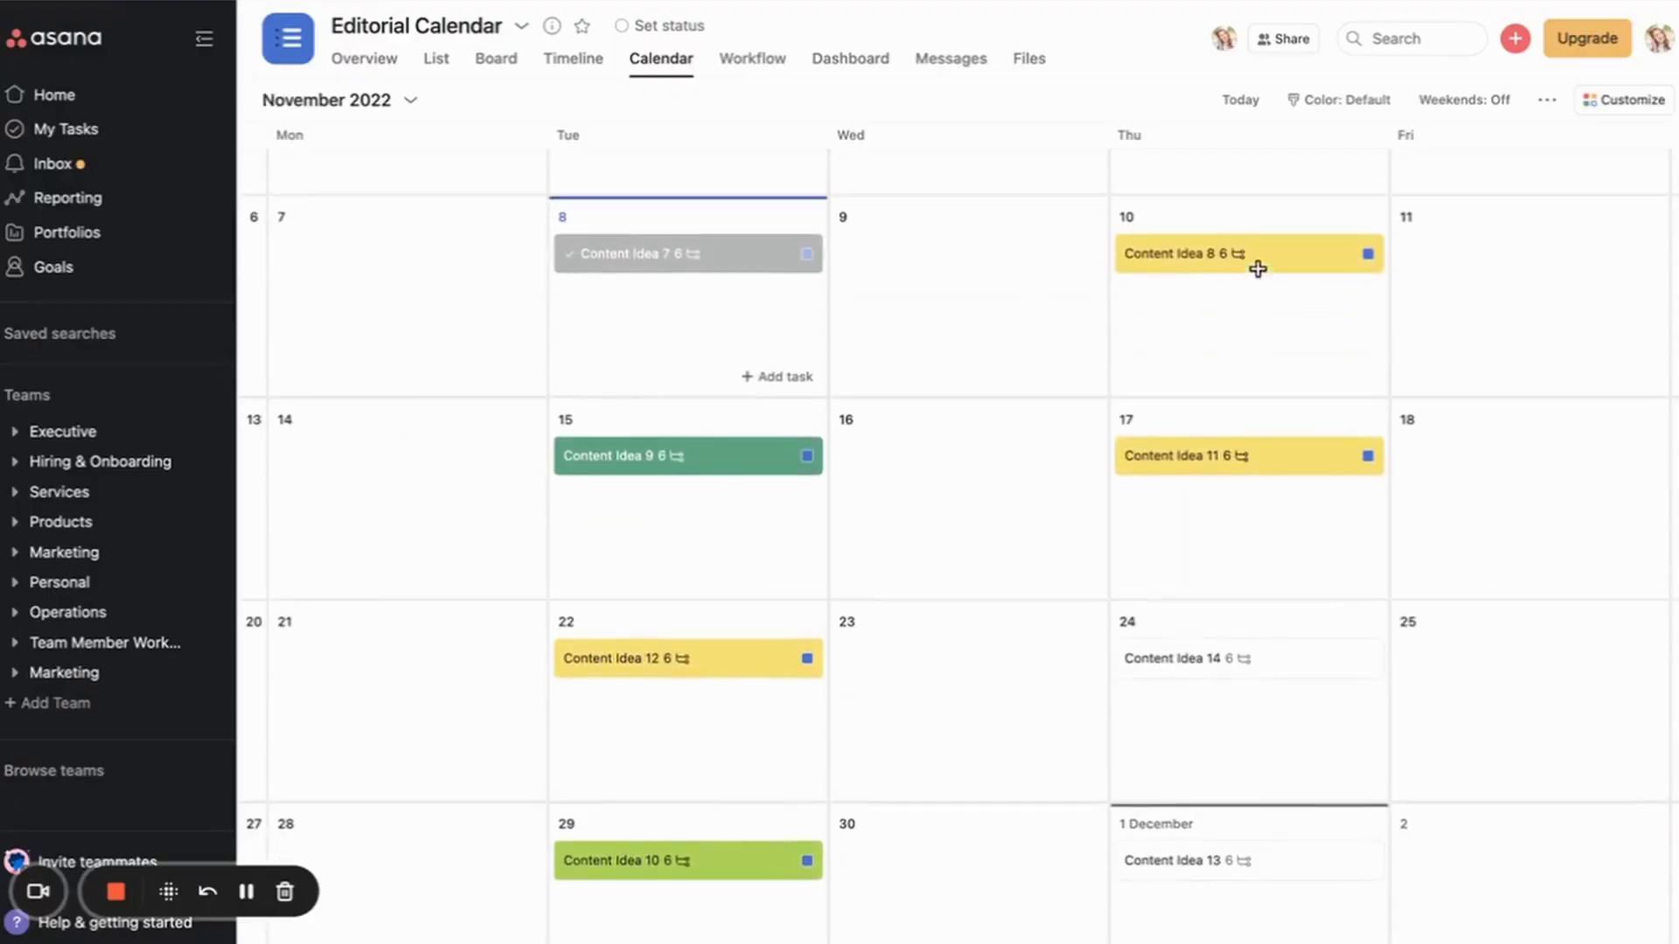
Step: Check Content Idea 8's status tag, then view Editorial Calendar as a sectioned list
left_click(1247, 264)
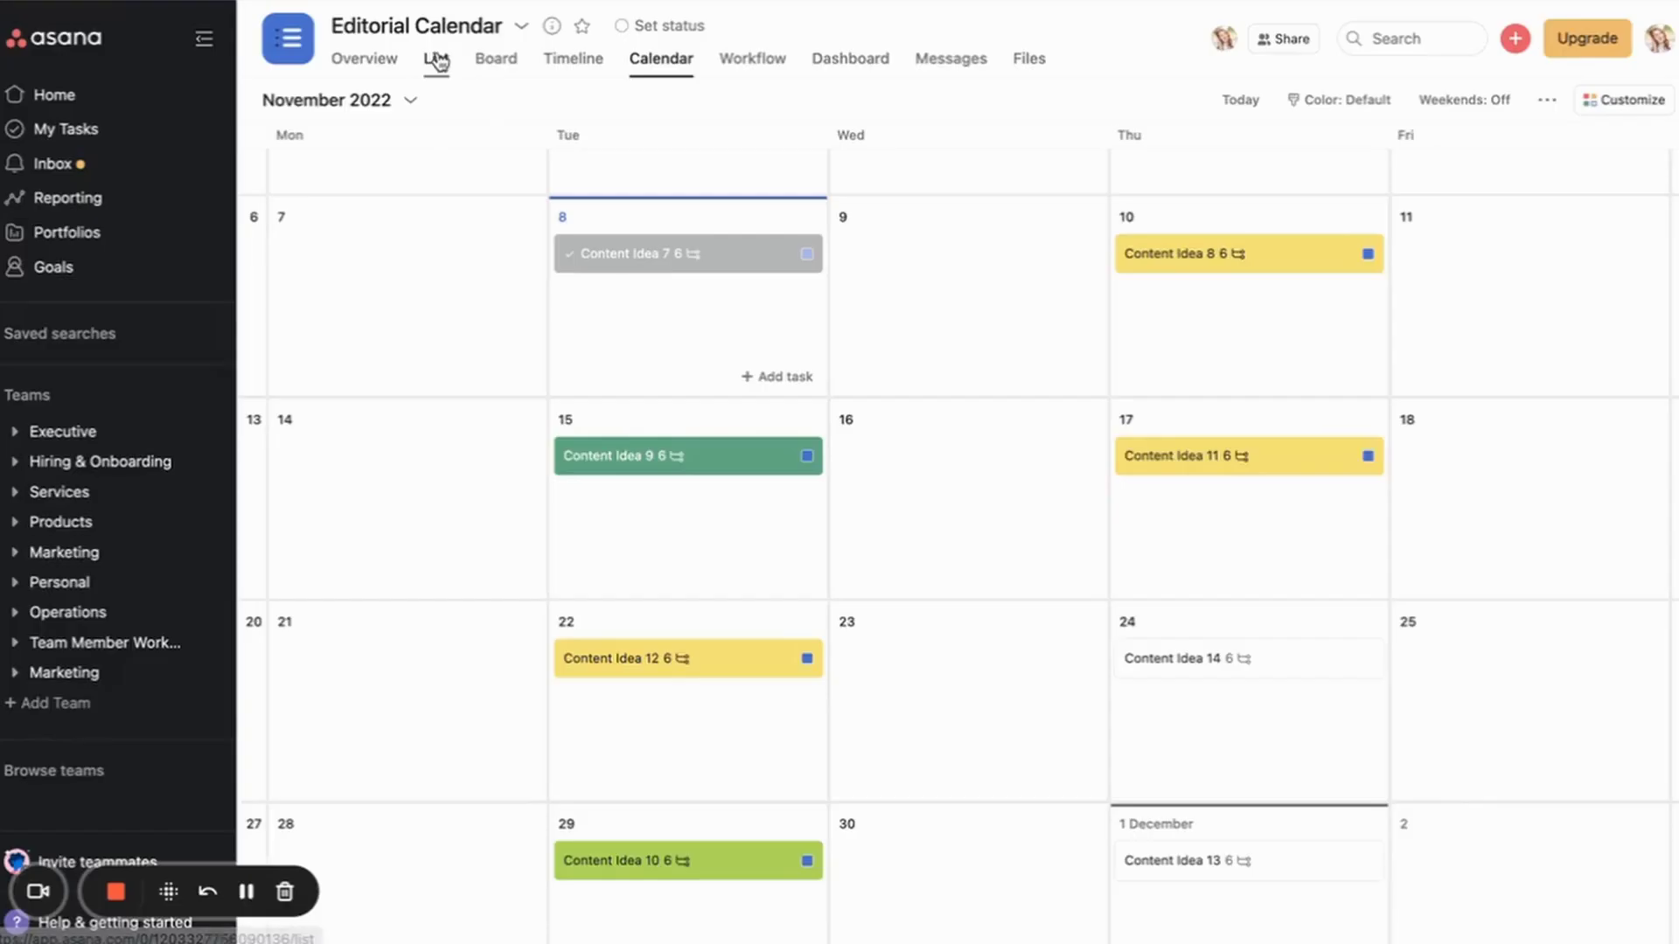
left_click(437, 62)
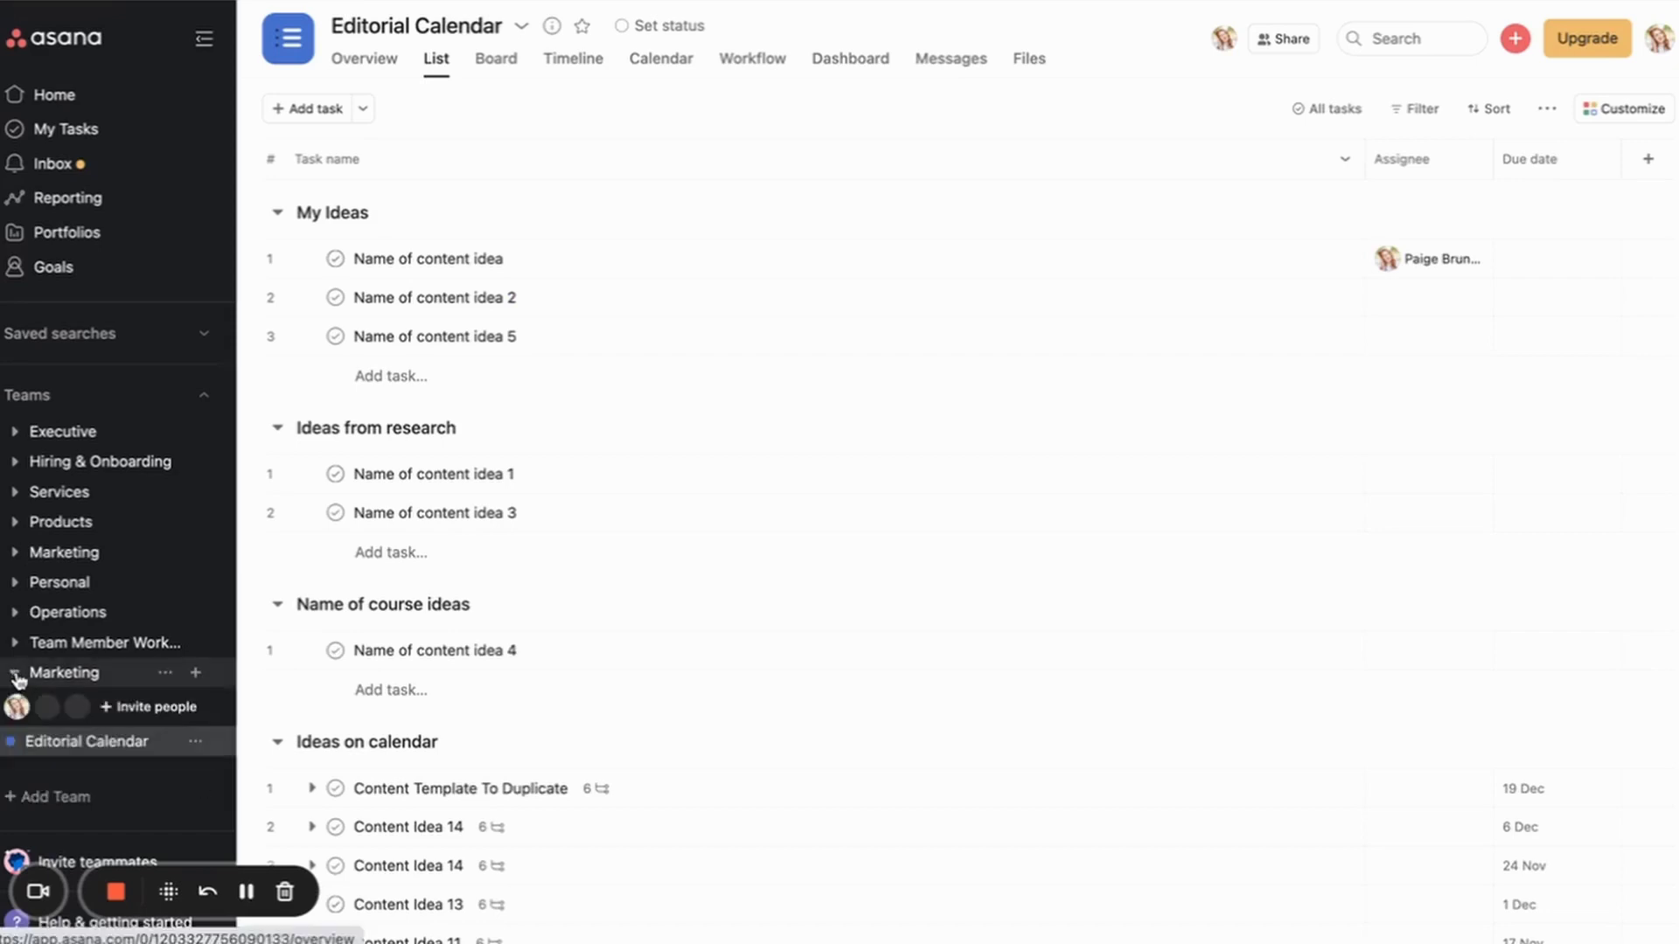
Step: Create blank project 'Editorial Calendar 2' in Marketing using the List layout
left_click(195, 673)
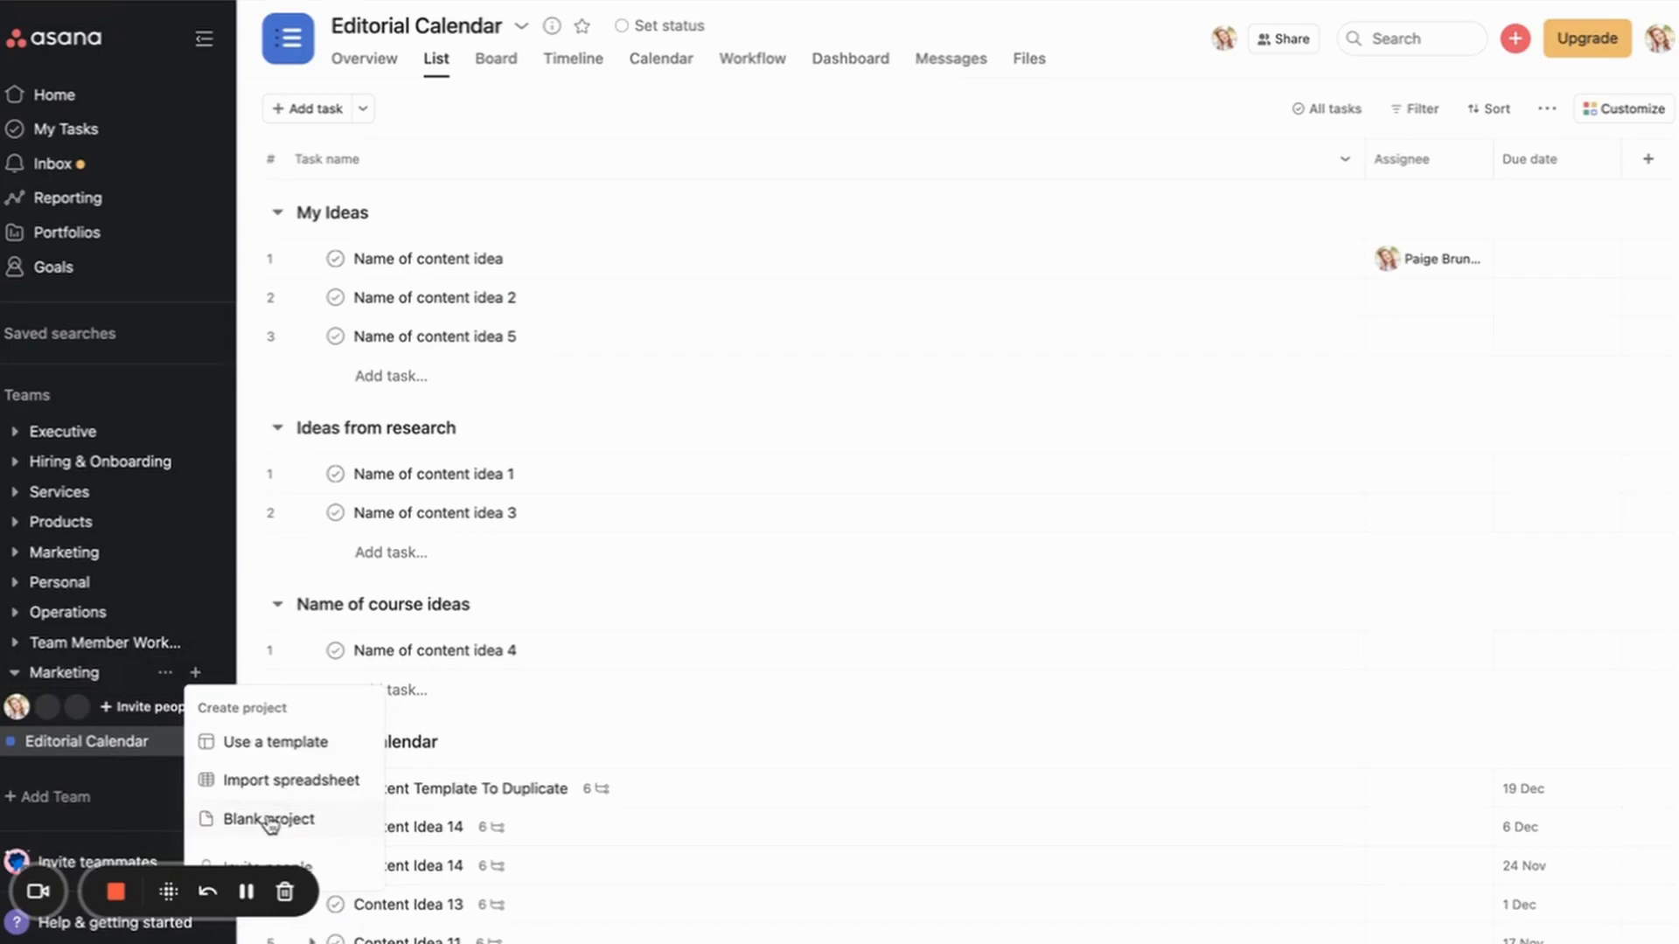
left_click(127, 747)
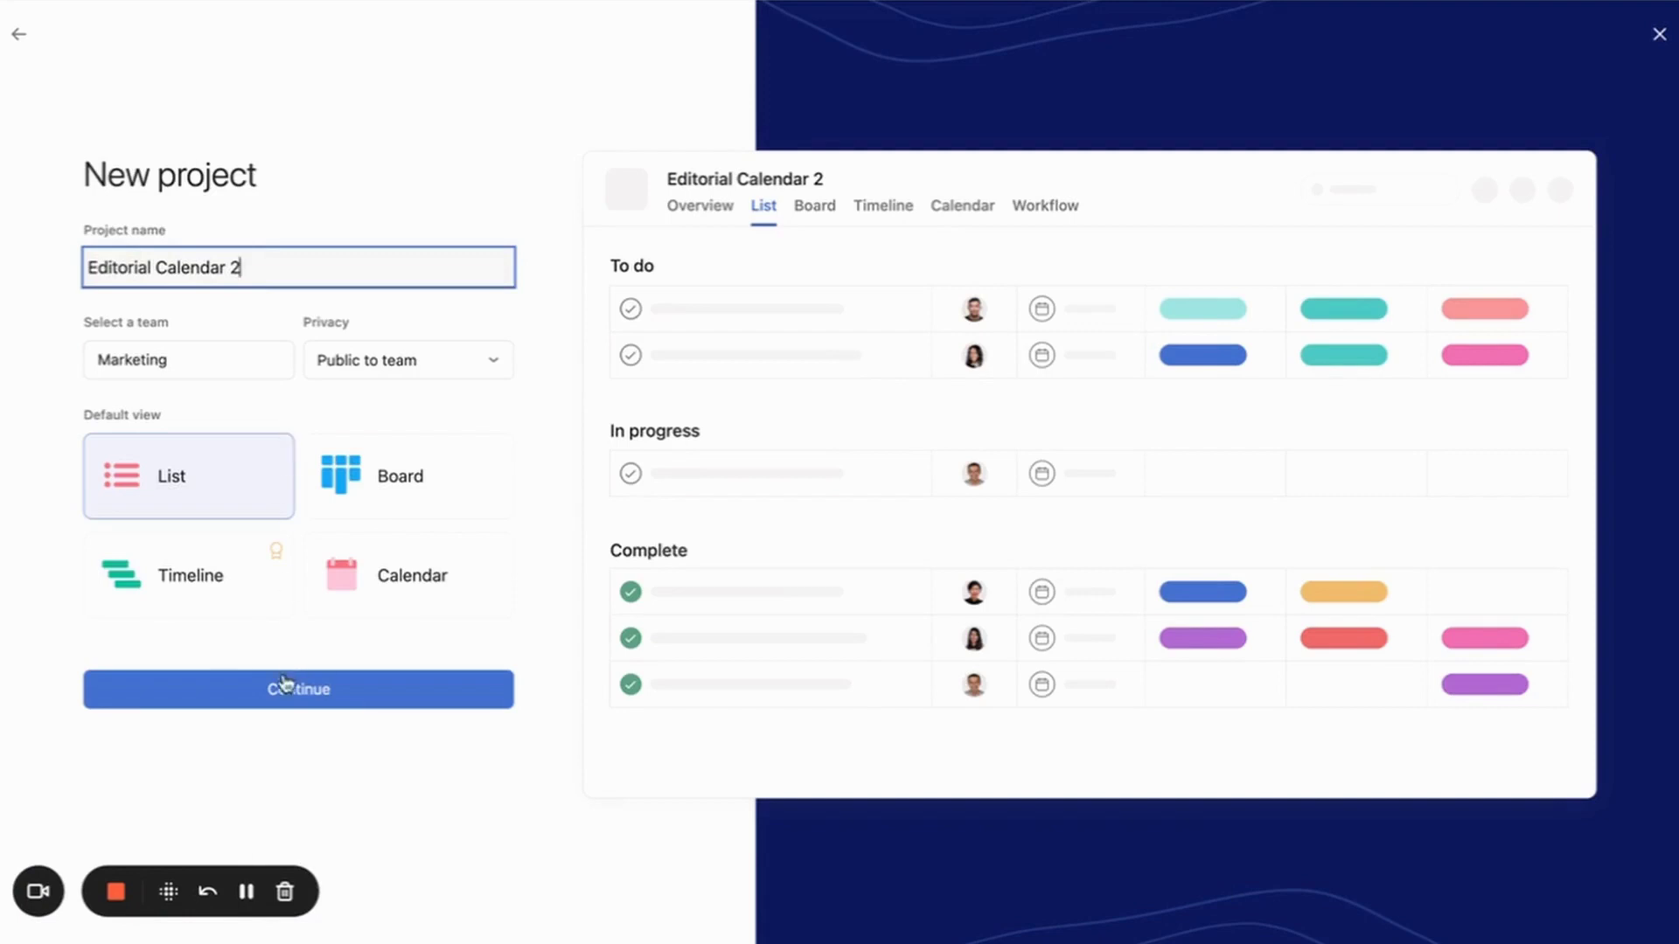
left_click(285, 684)
left_click(295, 576)
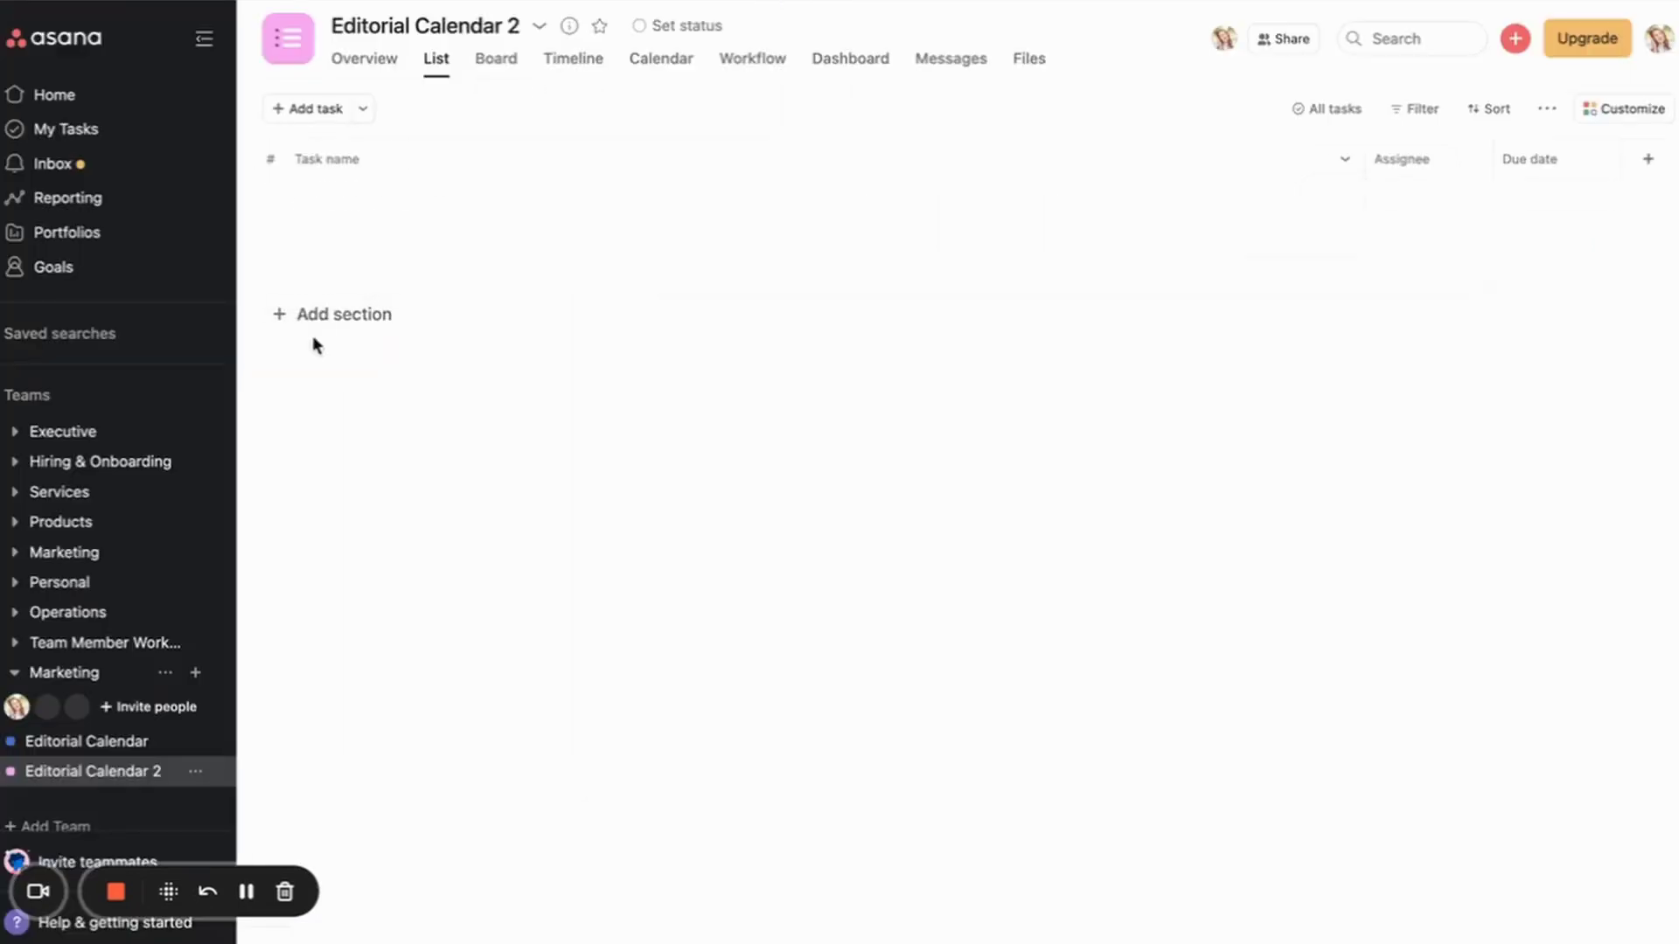
Step: Add a section and enter the Content idea tasks, starting with Content idea 1 and 2
left_click(307, 316)
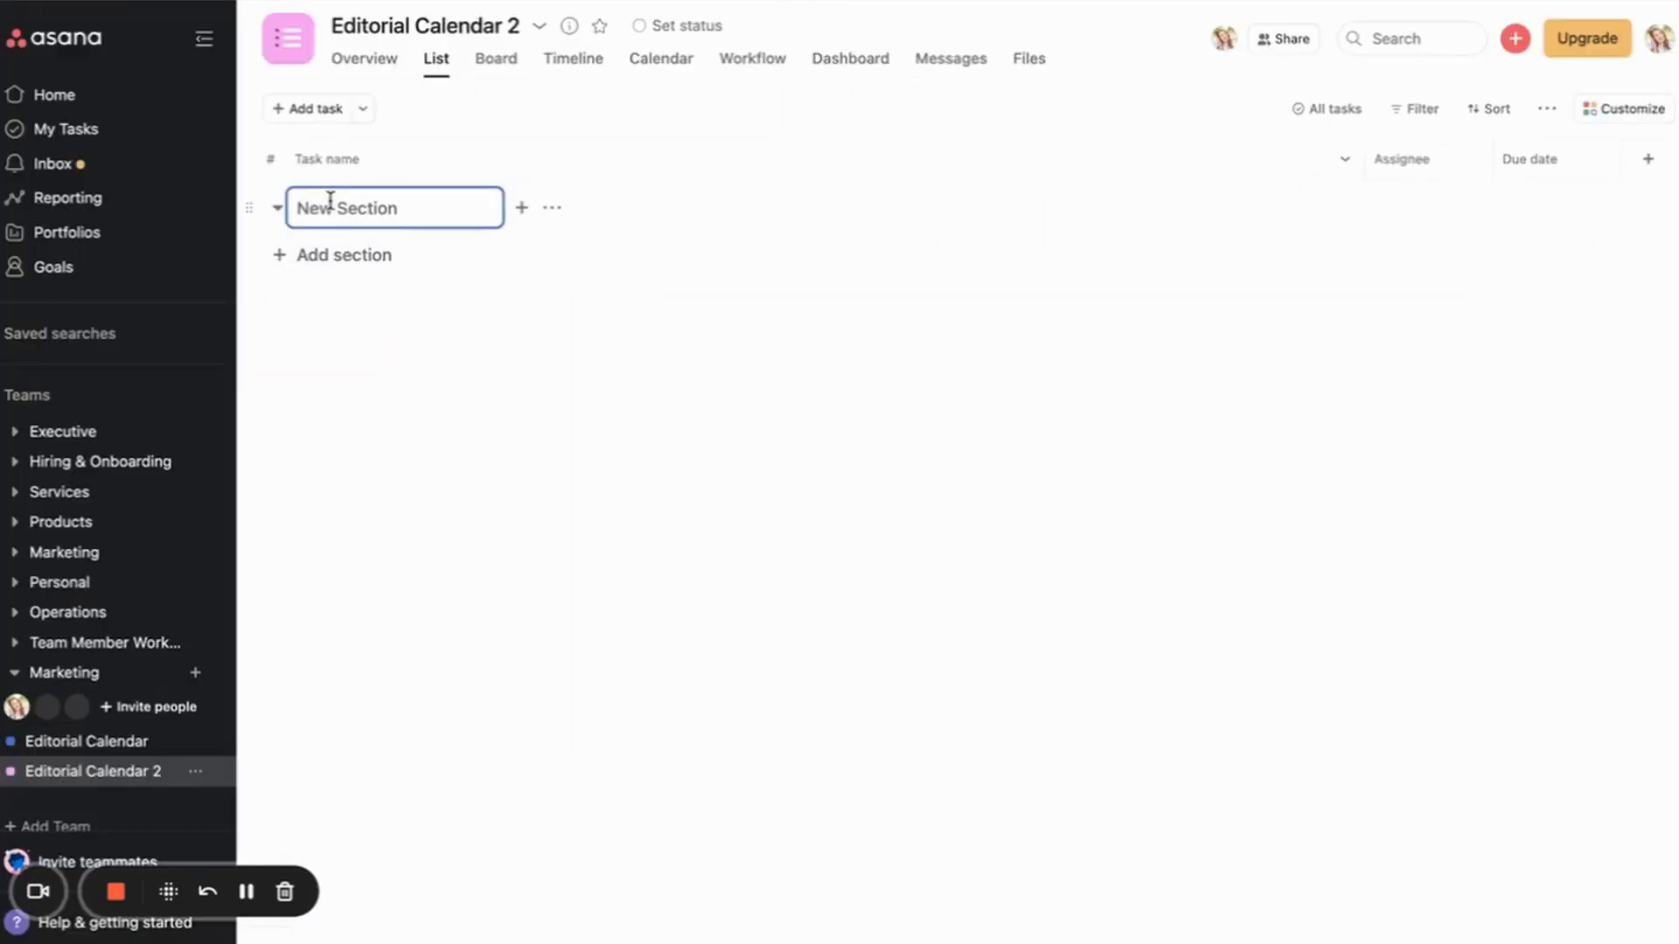
type("Mu")
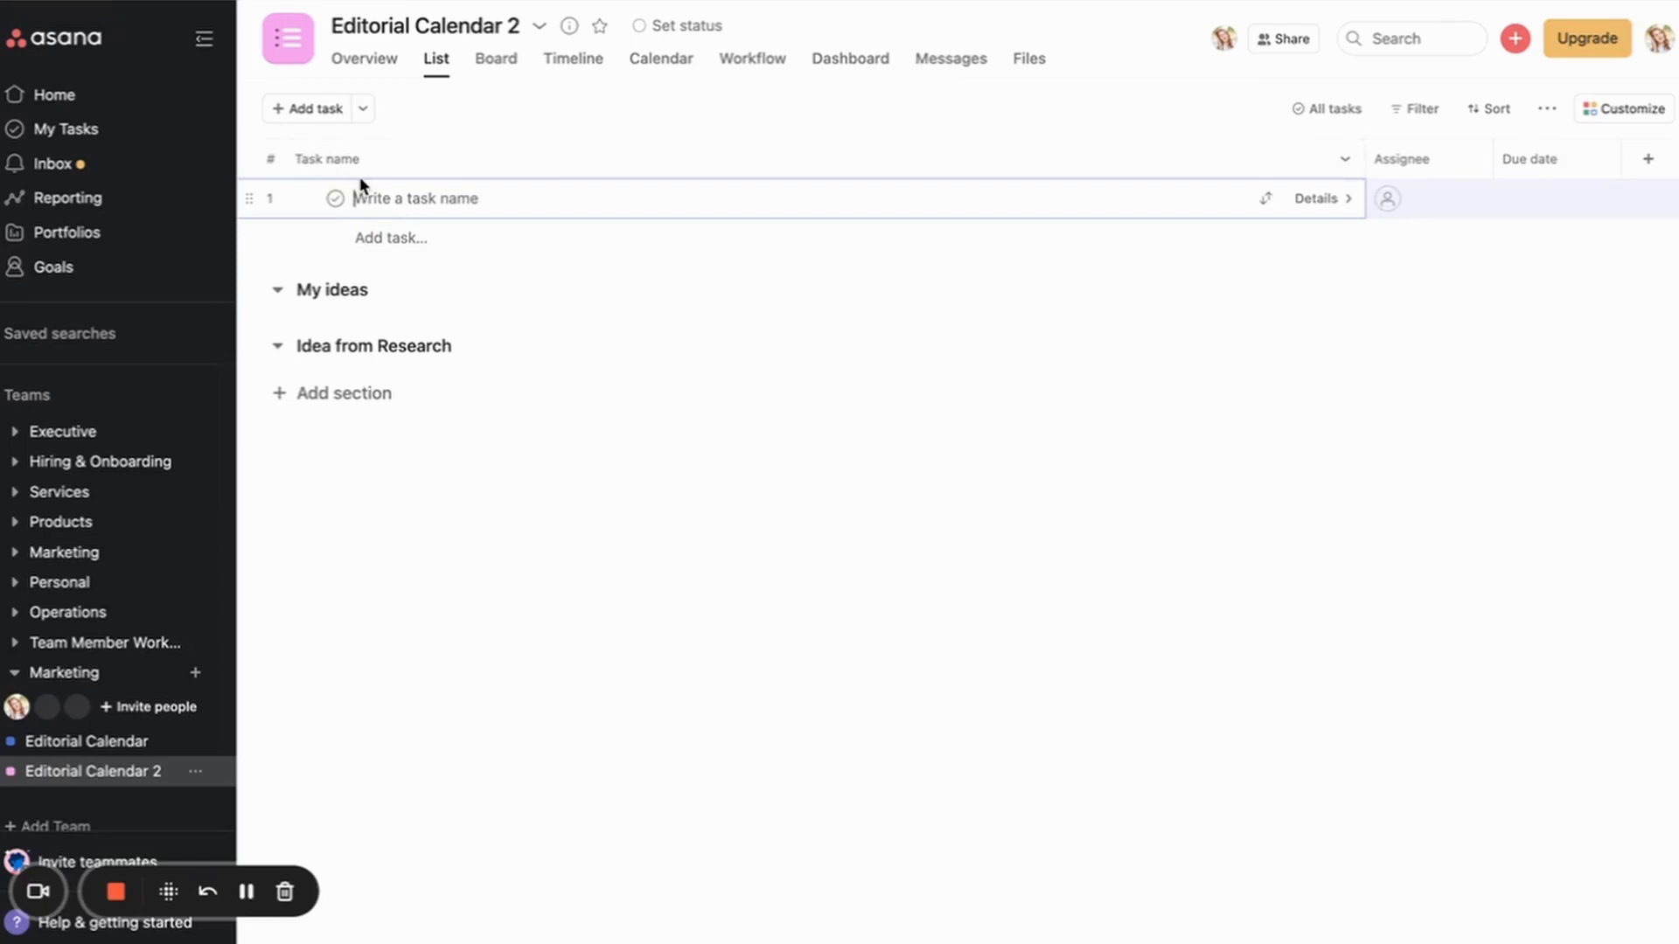
type("Content idea 1")
key("Return")
type("Content id")
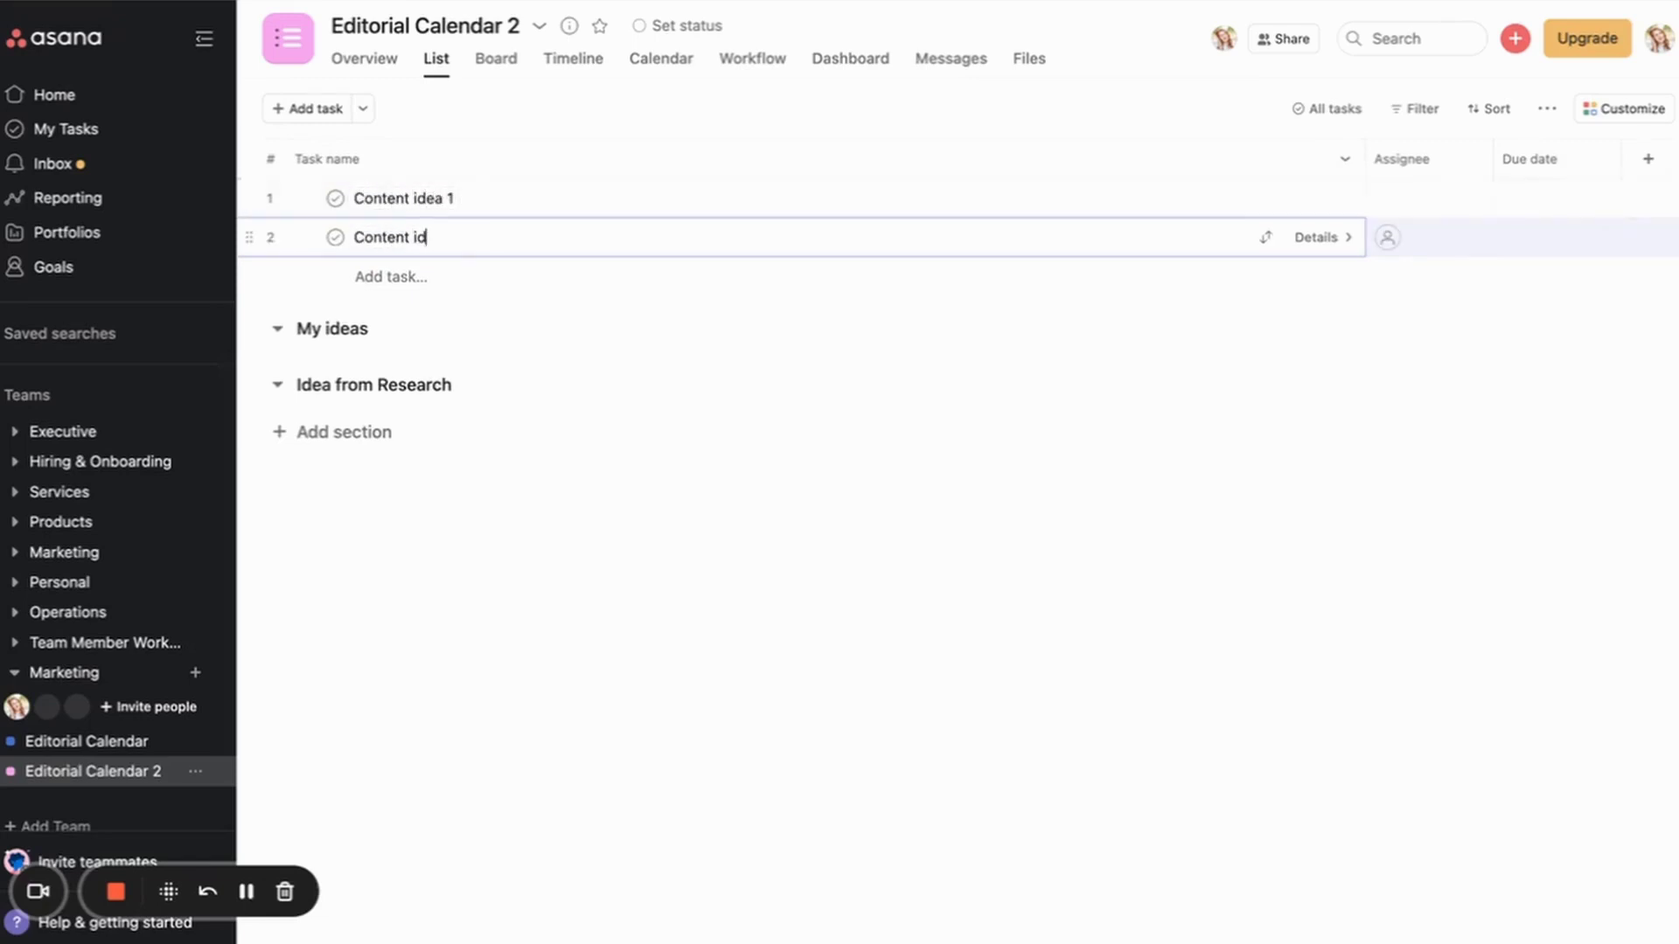
type("ea 2")
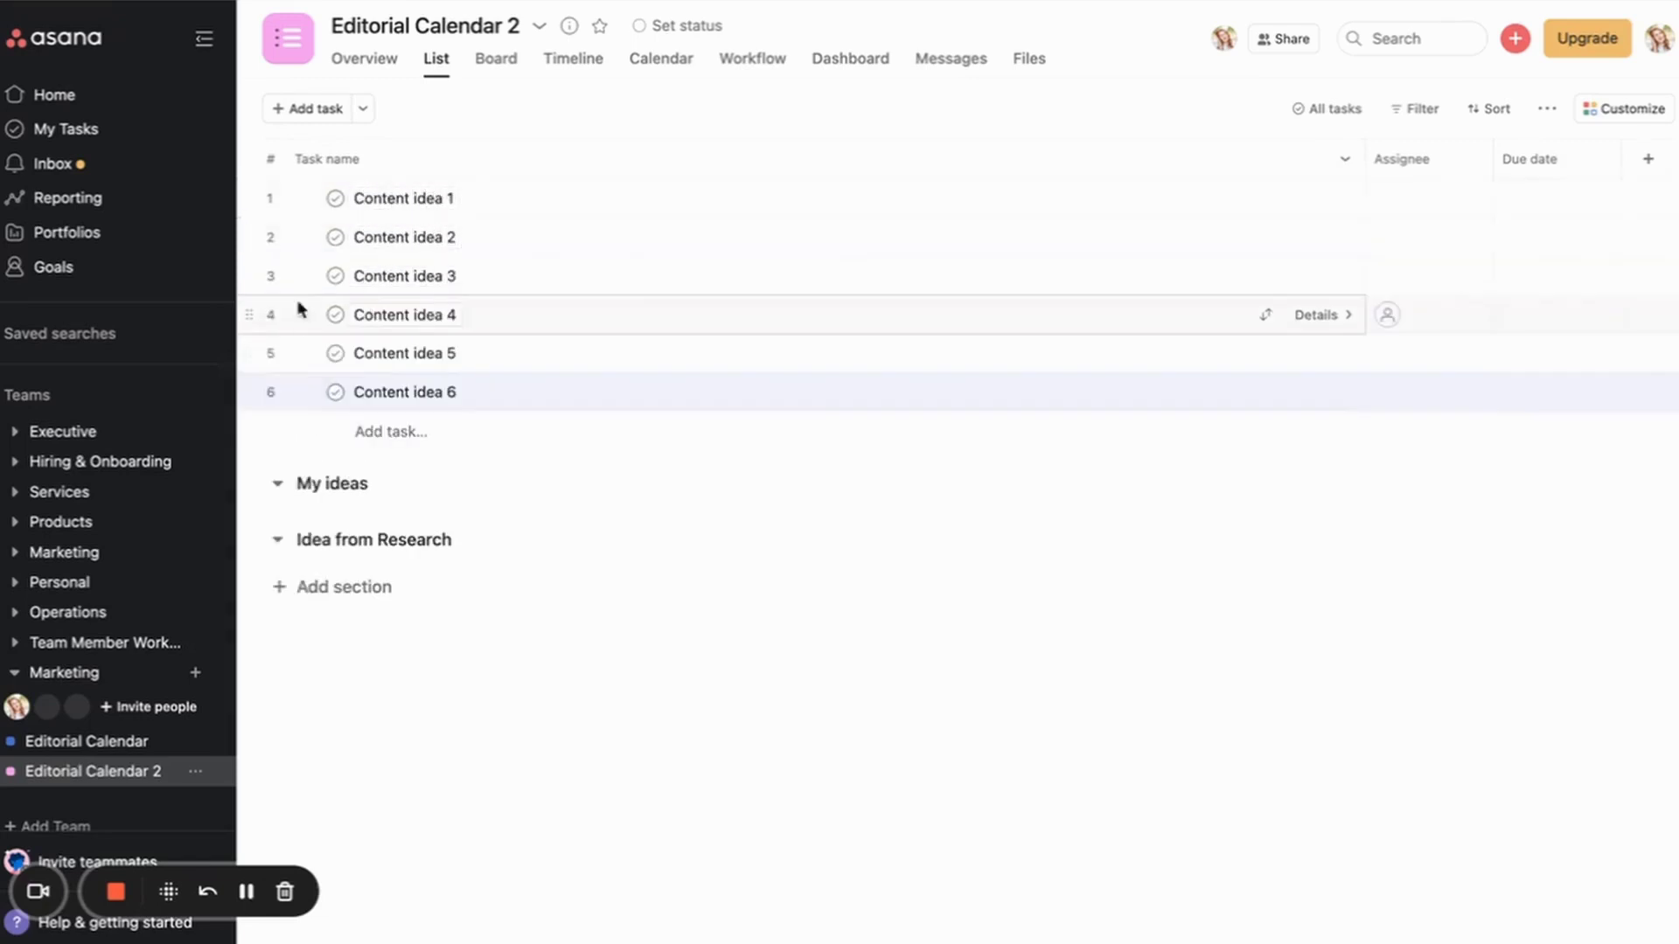
Step: Move Content idea 4–6 into My ideas and 1–3 into Idea from Research
left_click(619, 315)
left_click(619, 392, "shift")
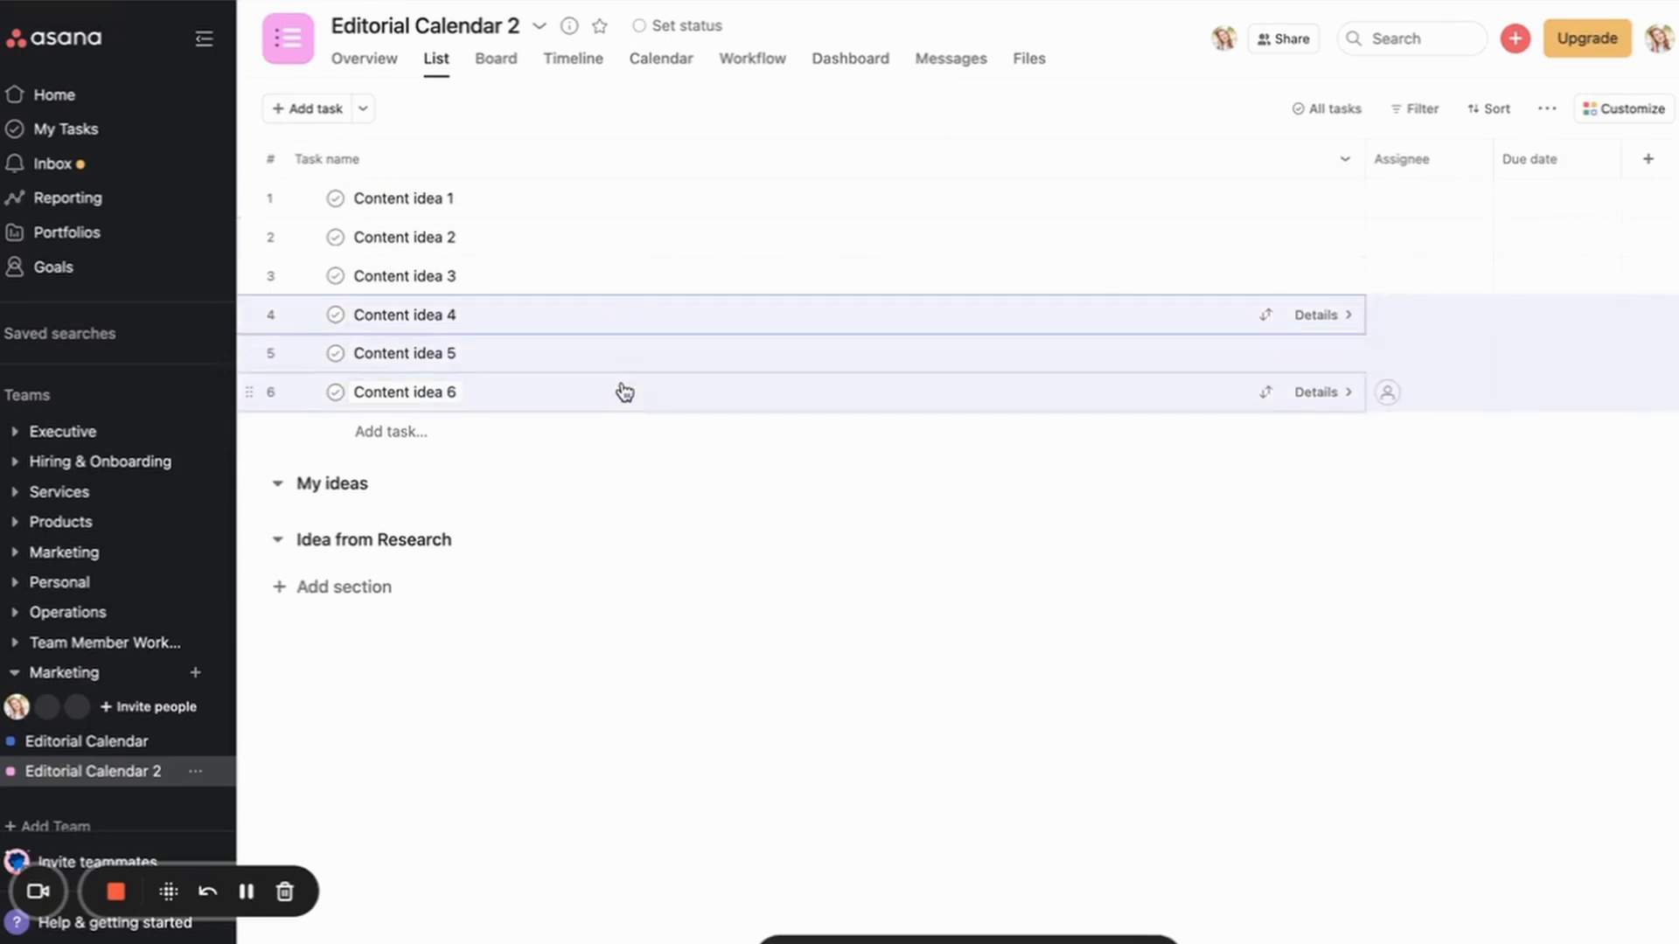
left_click_drag(249, 391, 262, 498)
left_click(574, 202)
left_click(437, 275, "shift")
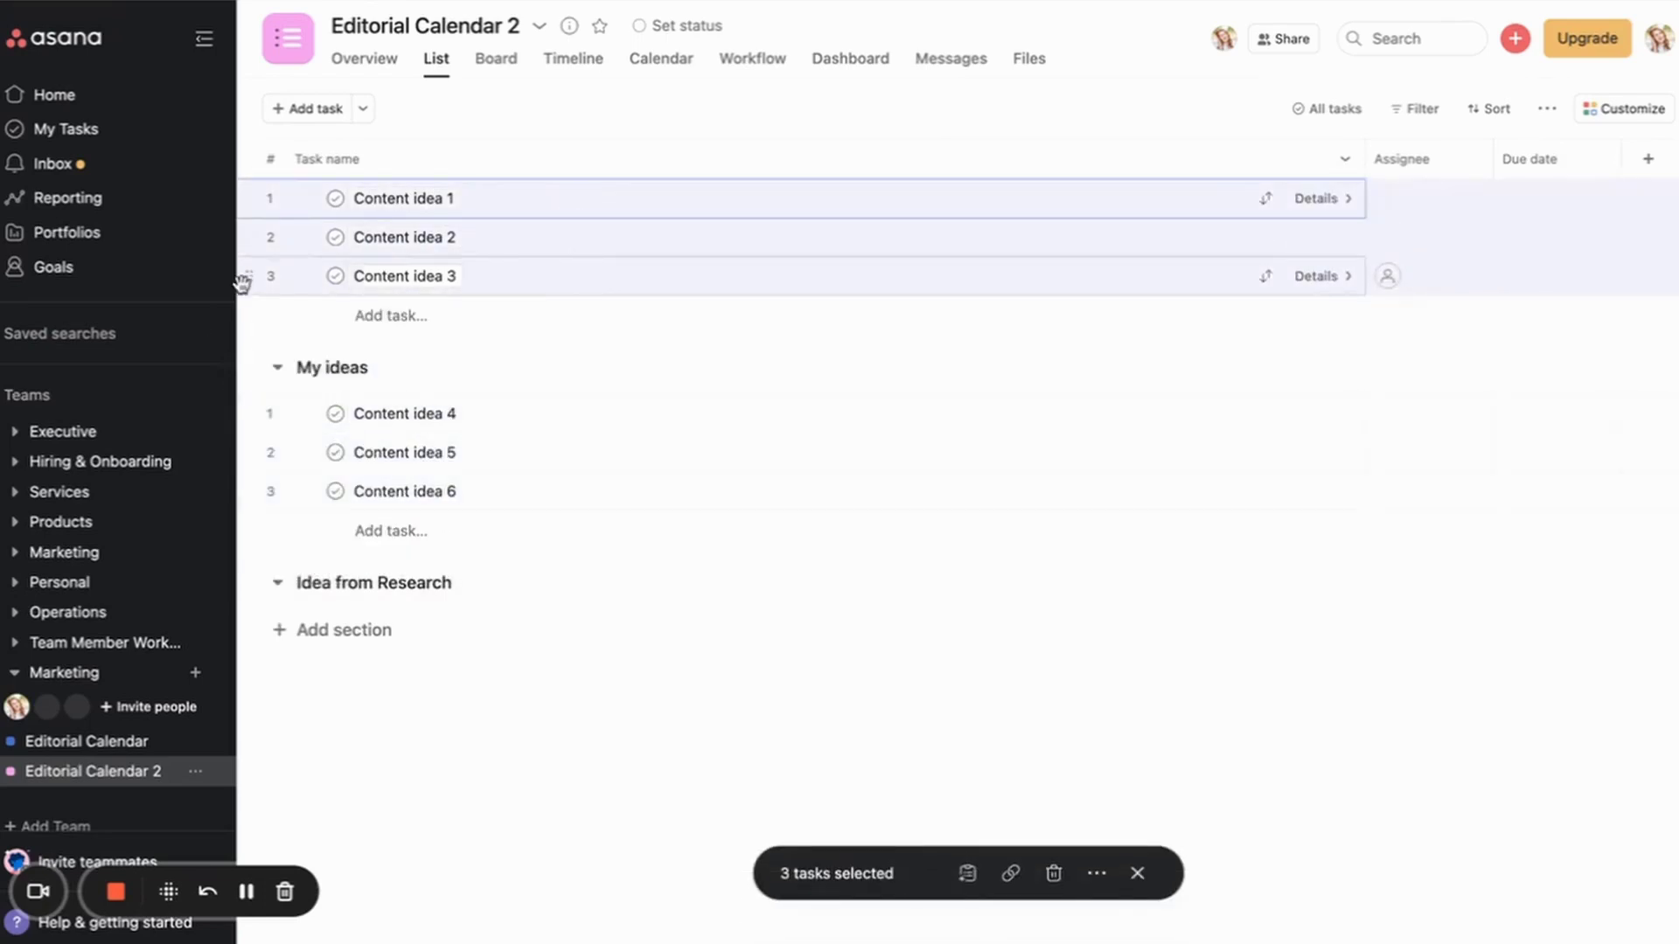
left_click_drag(248, 277, 307, 641)
Step: Add an Ideas on Calendar section and view the project as a calendar
left_click(307, 641)
type("Id")
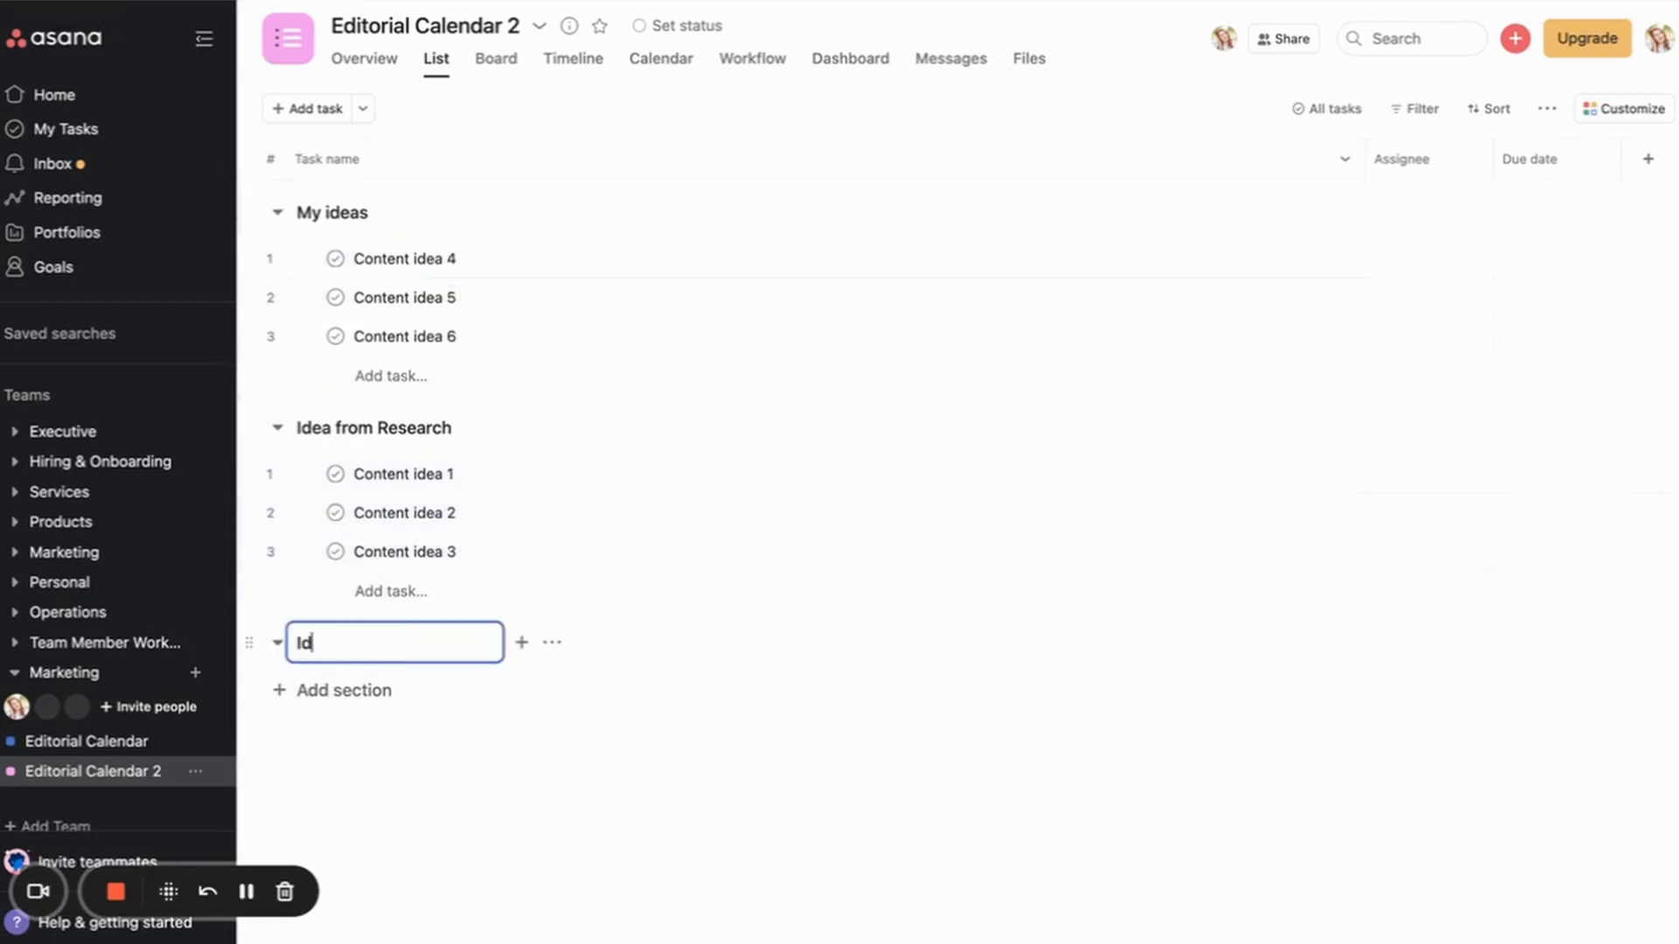
type("eas on Calendar")
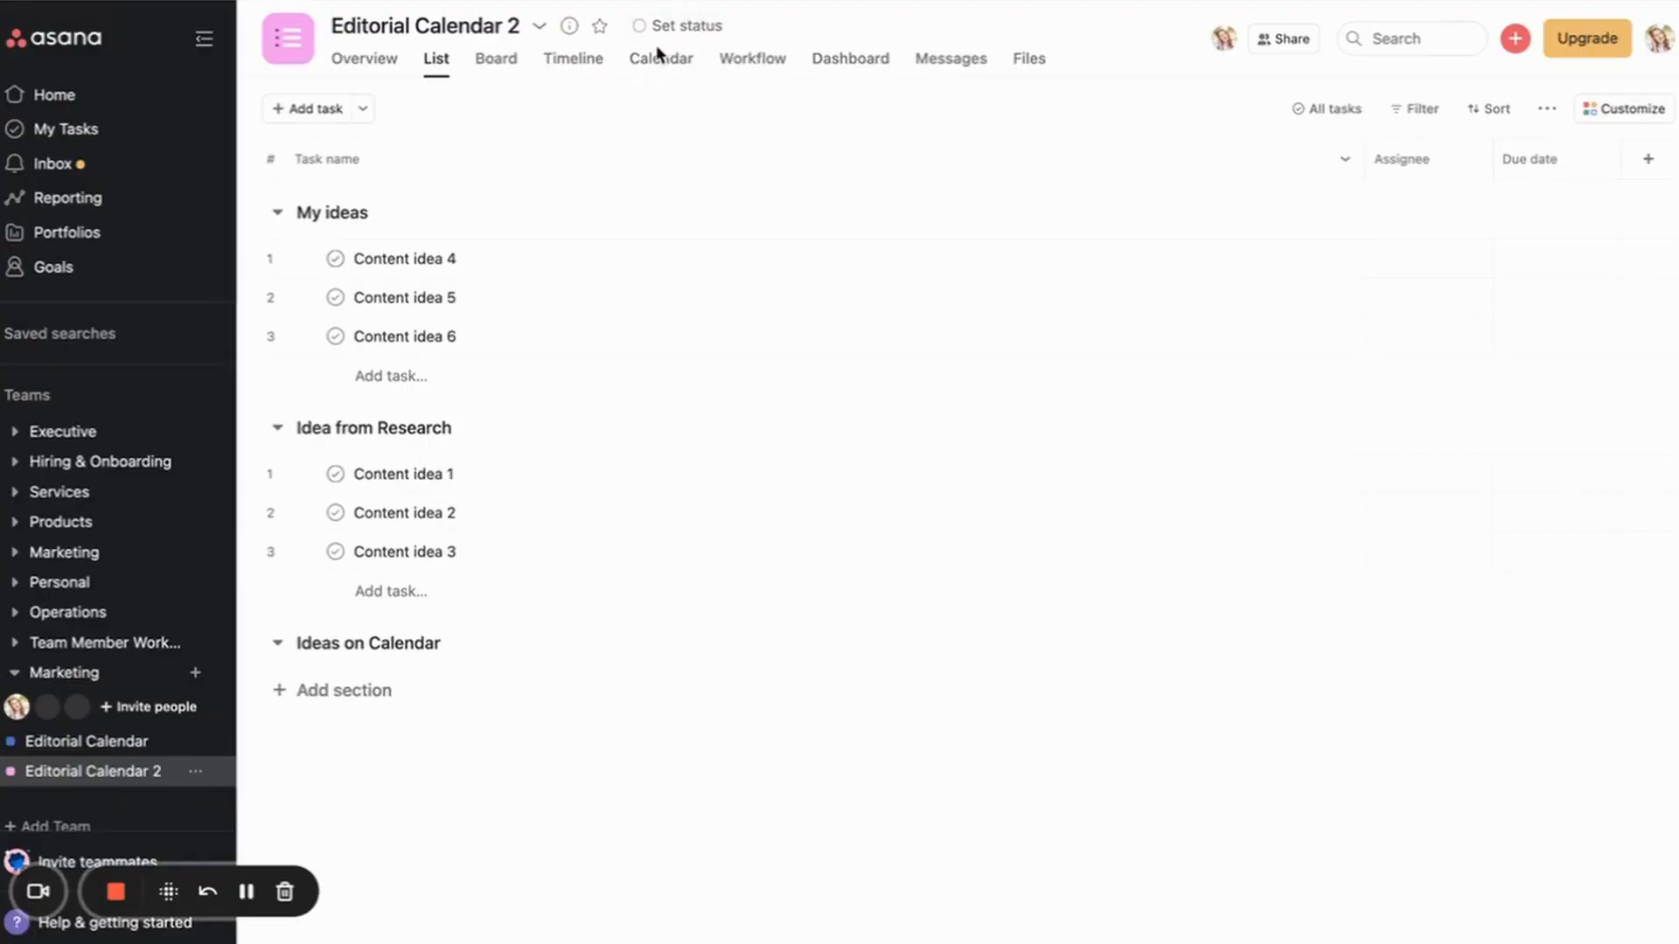
left_click(660, 62)
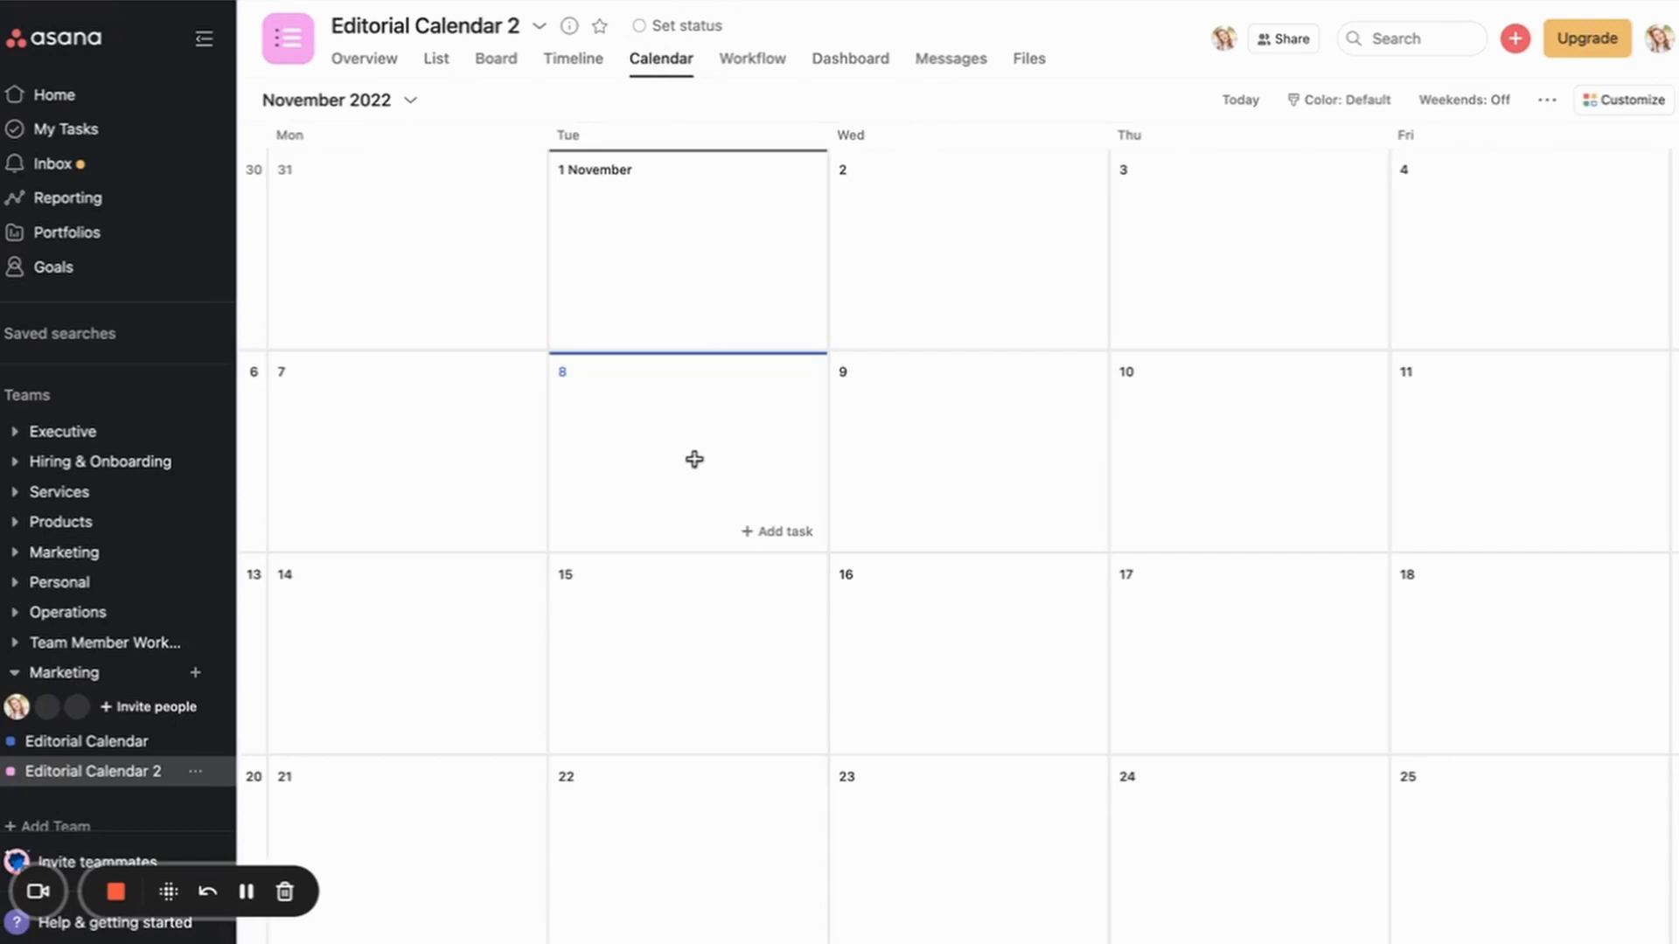
Step: Toggle Editorial Calendar 2 between its List and Calendar views
left_click(436, 61)
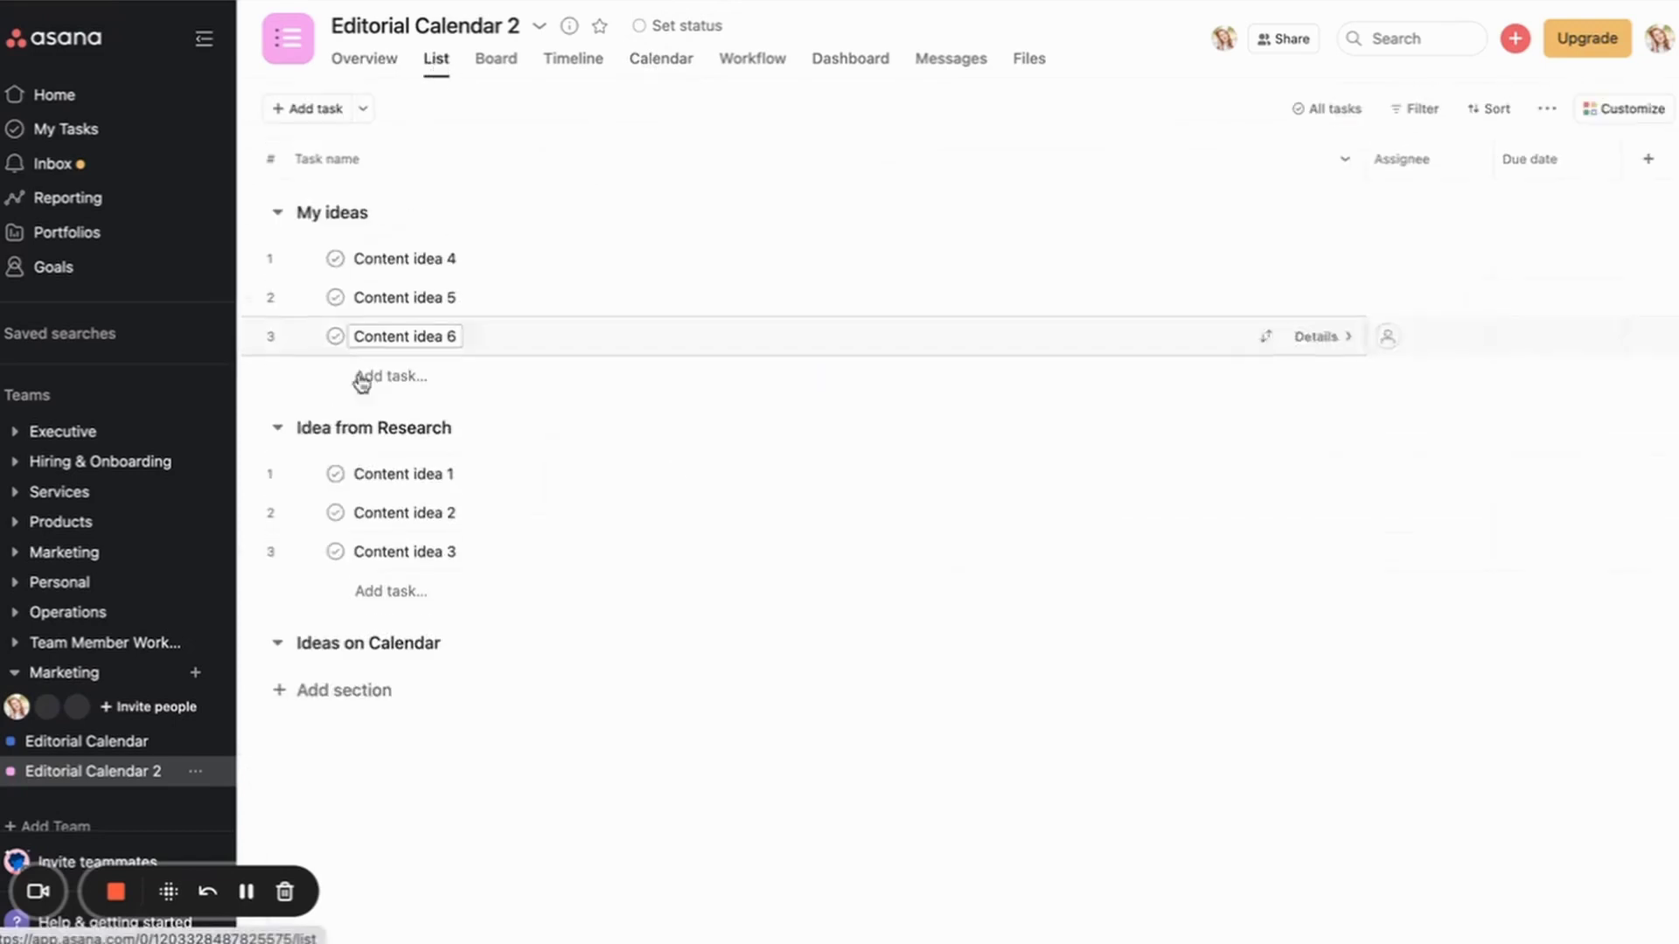
left_click(662, 61)
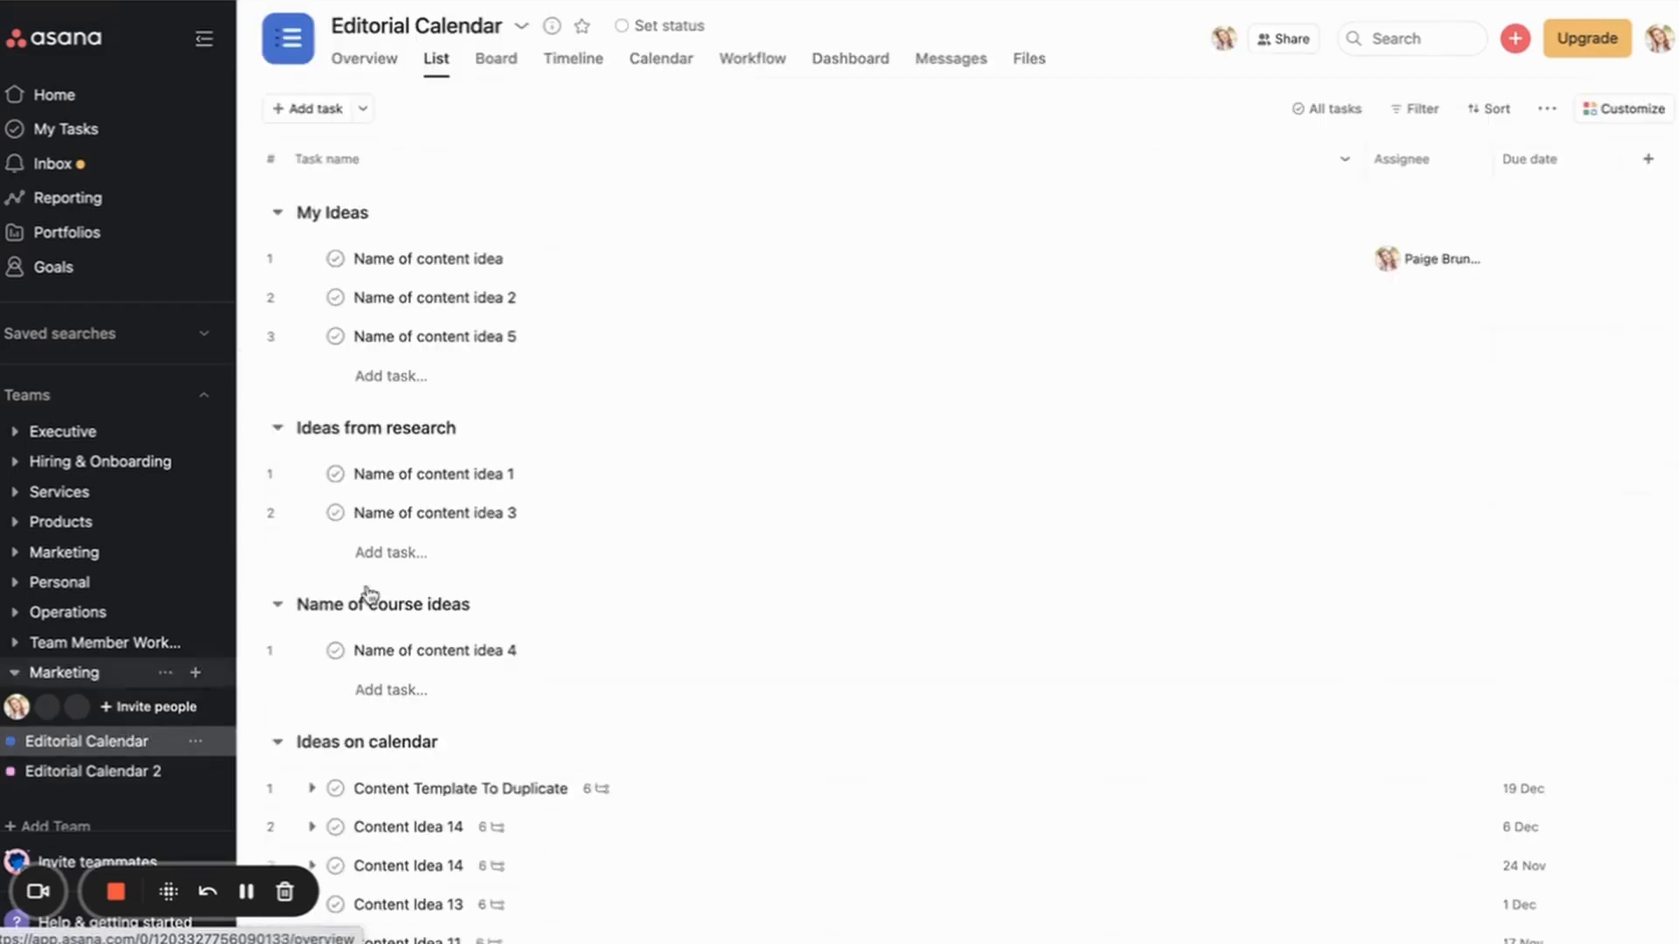
Step: Look at the original template task on the 19th for reference
scroll(396, 498, "down", 4)
scroll(398, 506, "up", 2)
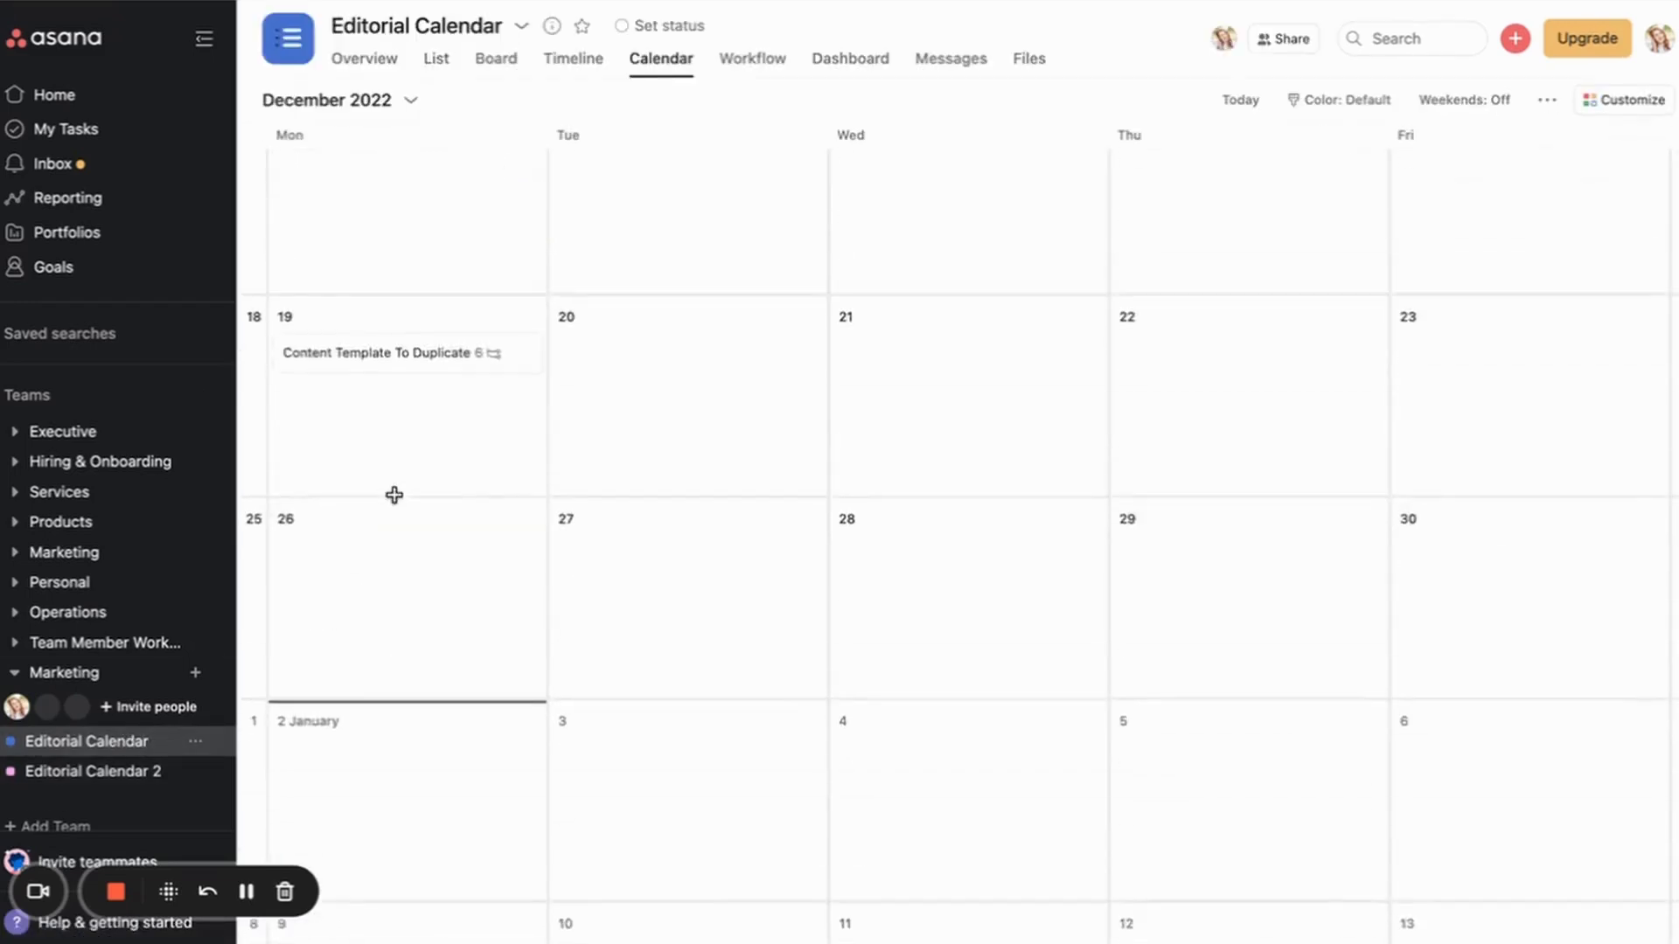
left_click(386, 354)
key("Escape")
Step: Add a 'Content Template to Duplicate' task on the 15th in Editorial Calendar 2 and open it
left_click(93, 771)
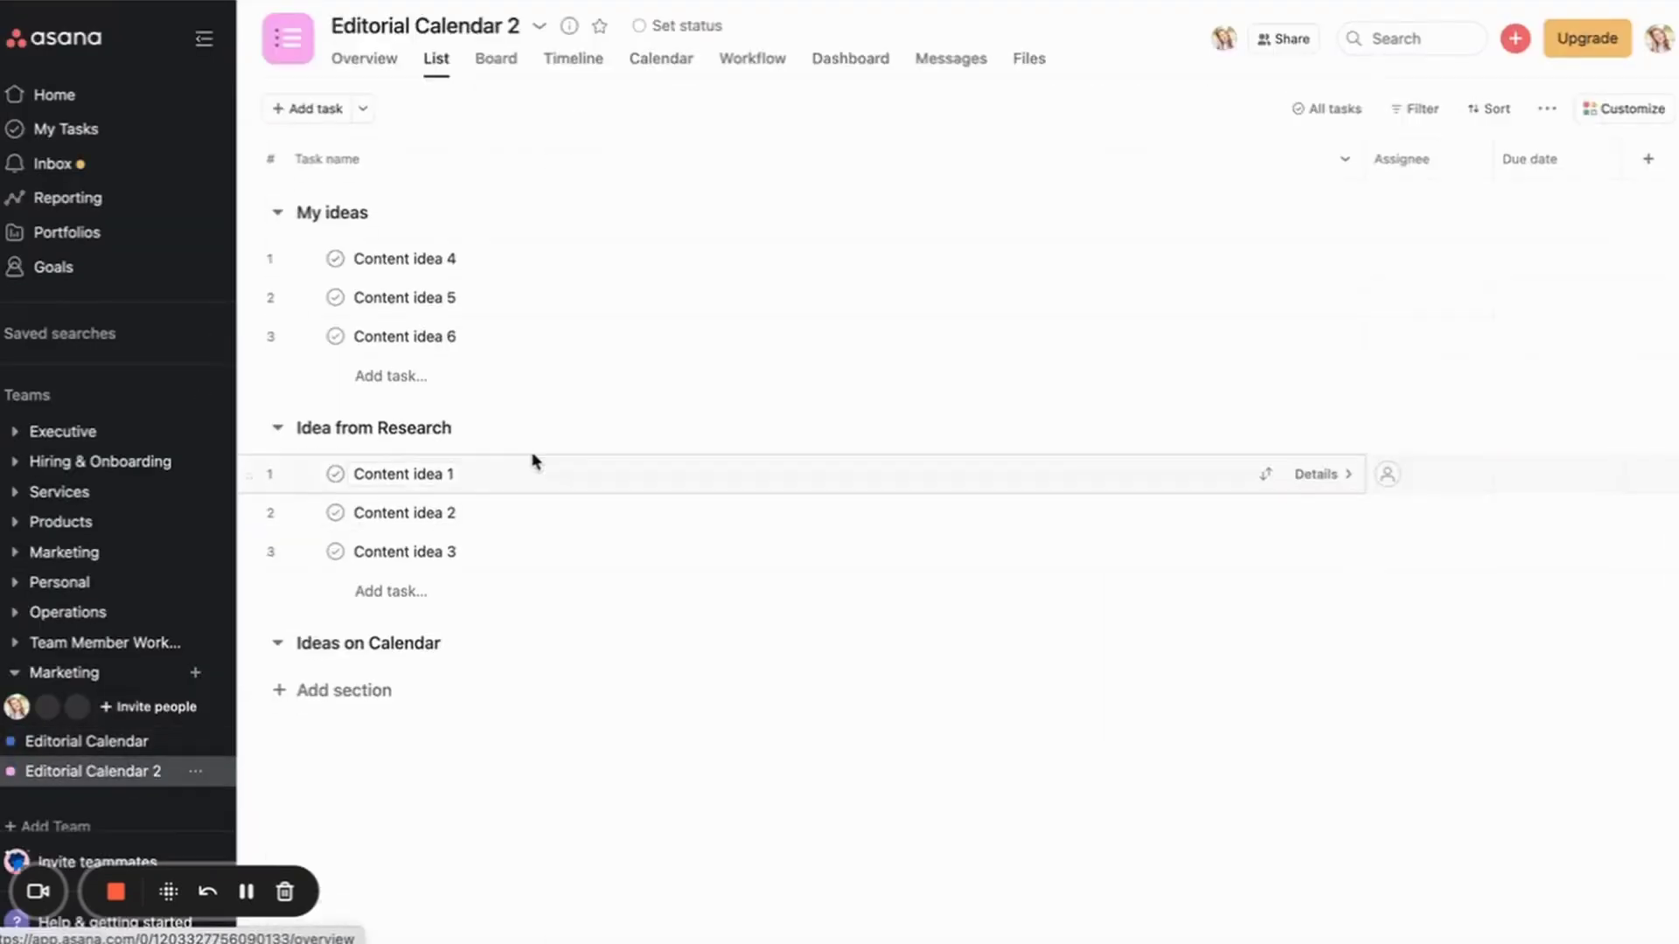
left_click(652, 63)
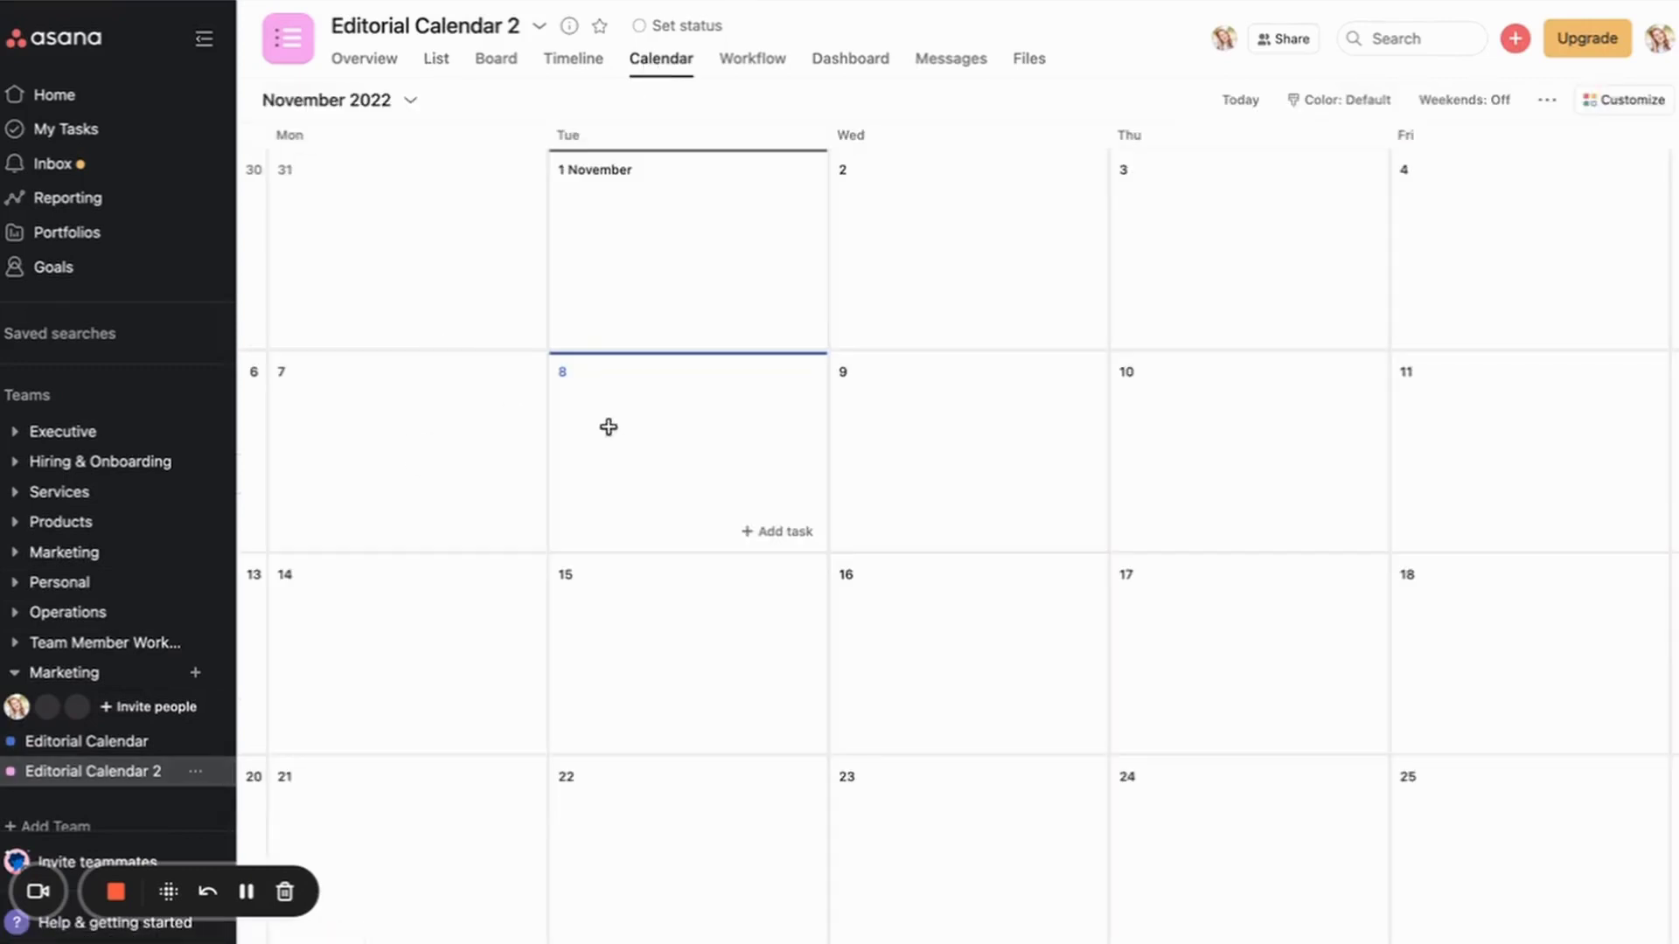
scroll(622, 424, "down", 3)
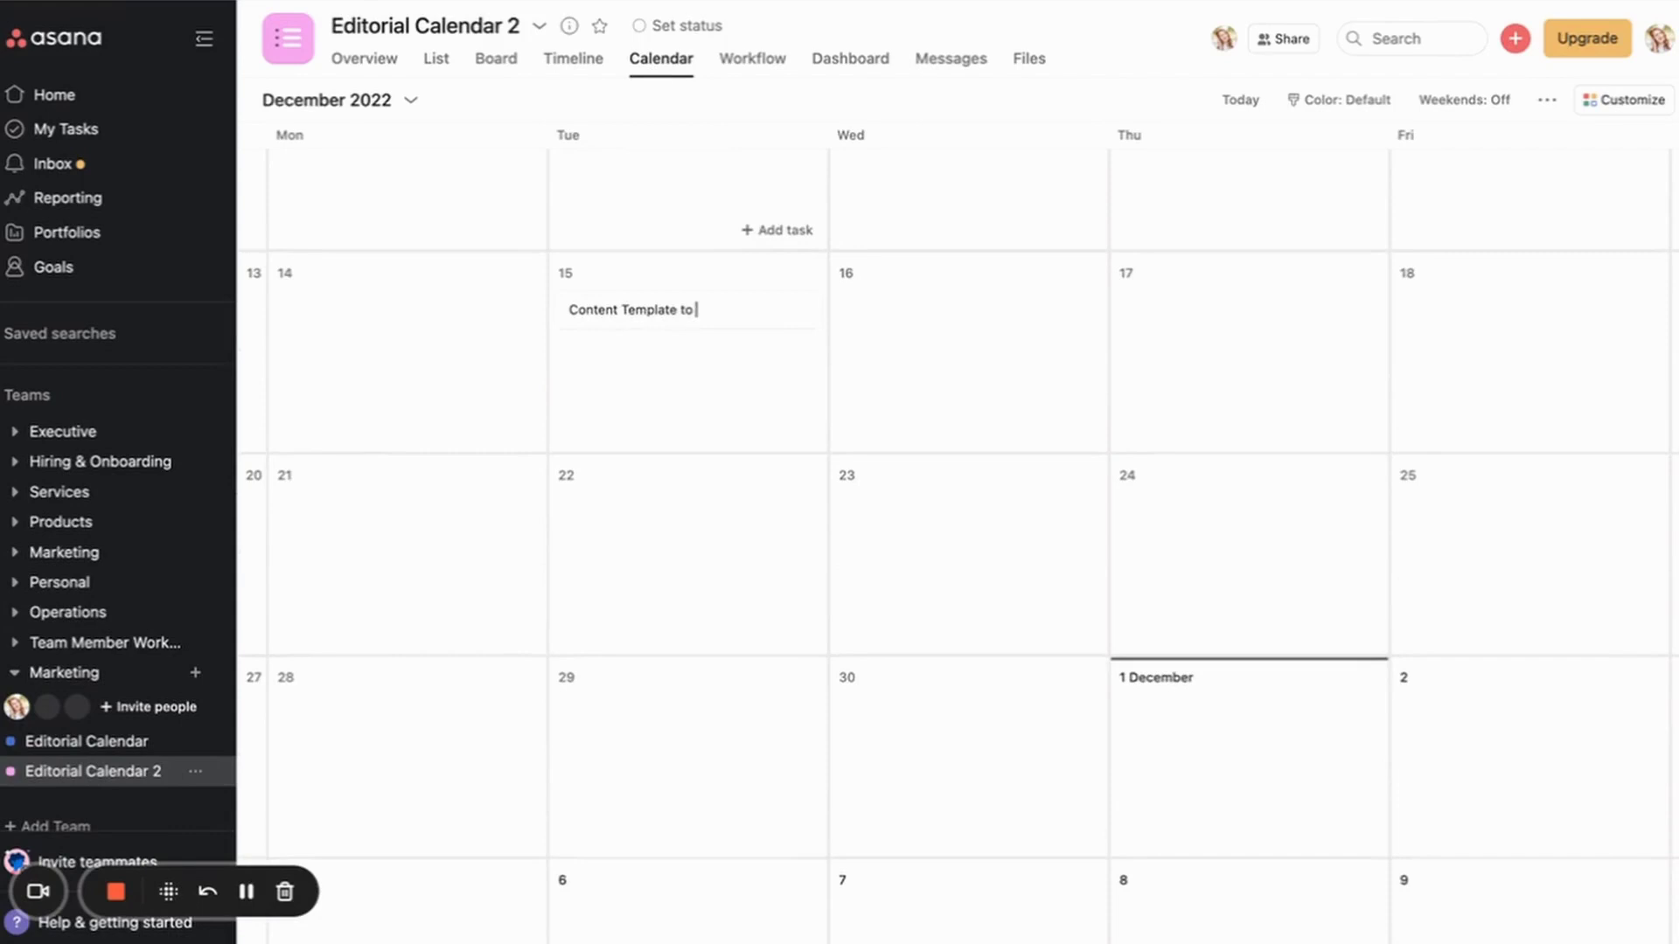
type("te")
key("Return")
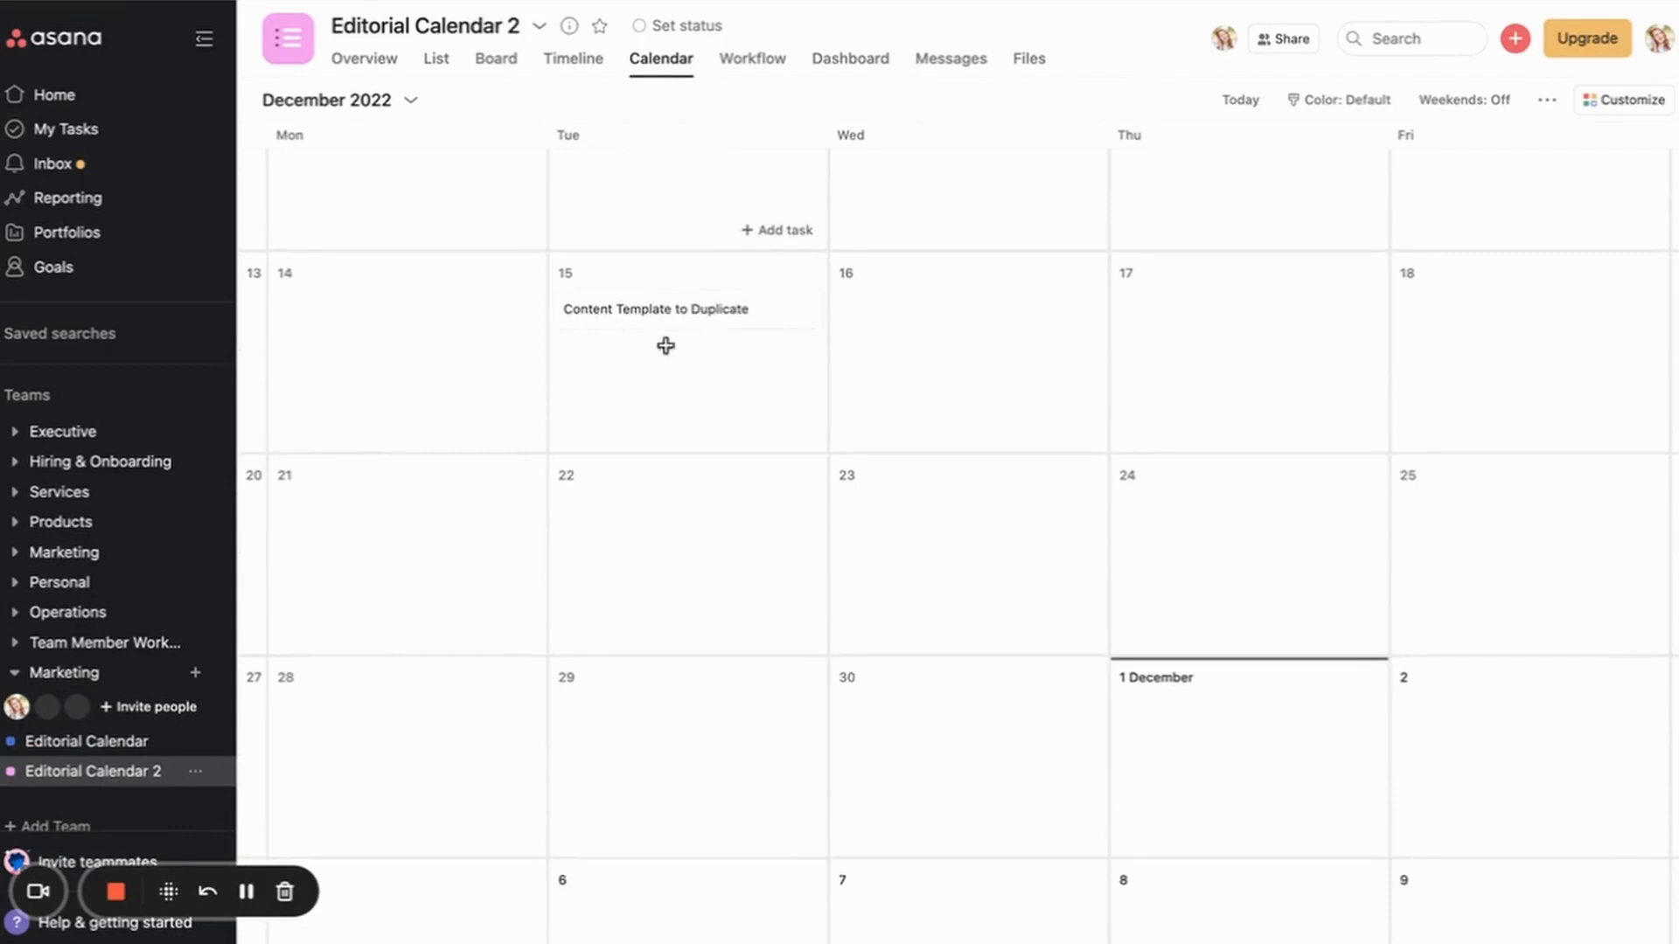
left_click(662, 306)
Step: Paste the Episode #, Script, Outline and CTA/Next Video template into the task description
left_click(482, 396)
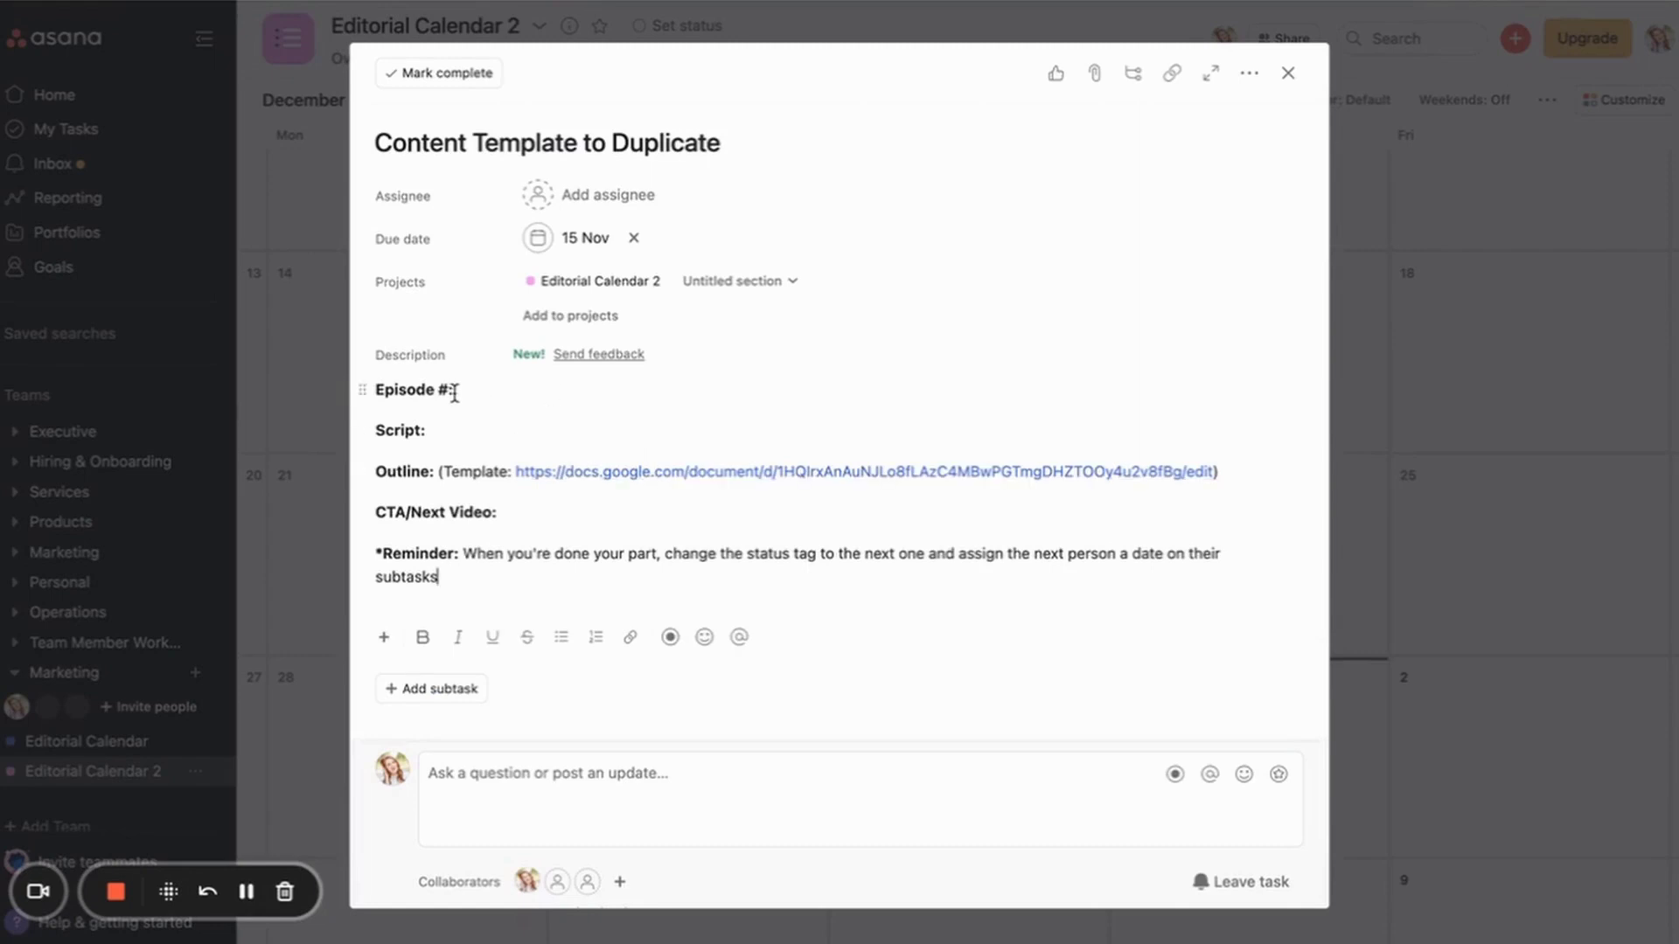
scroll(455, 394, "down", 2)
scroll(454, 393, "up", 2)
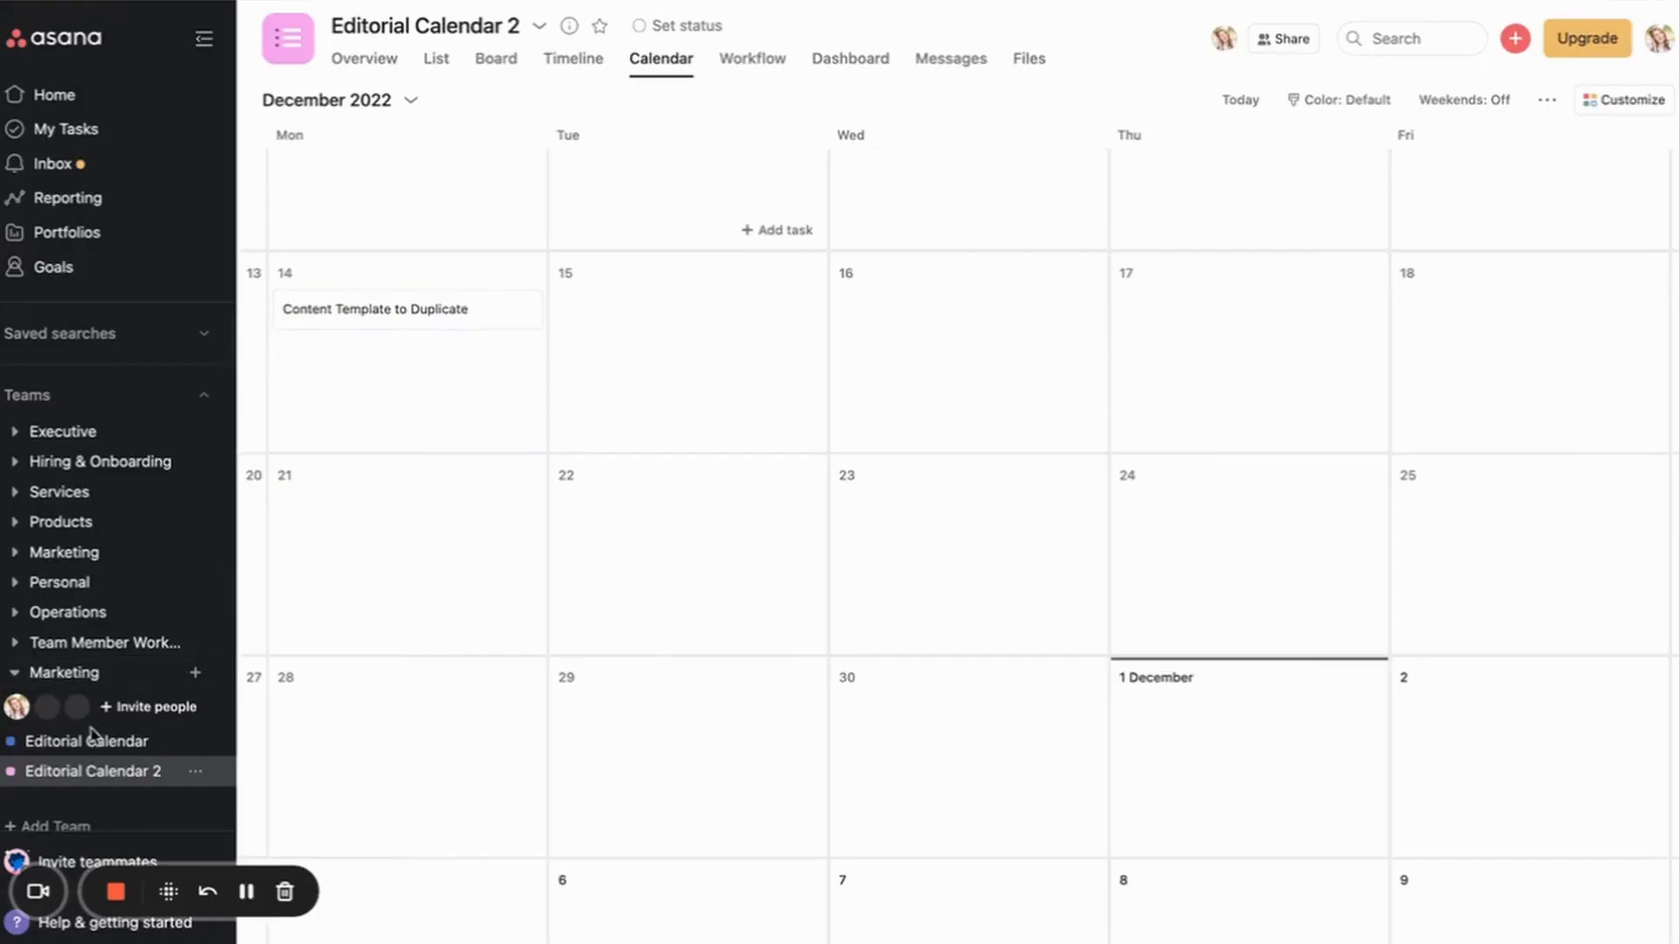
Step: Open the Content Template to Duplicate task on the 14th
left_click(84, 742)
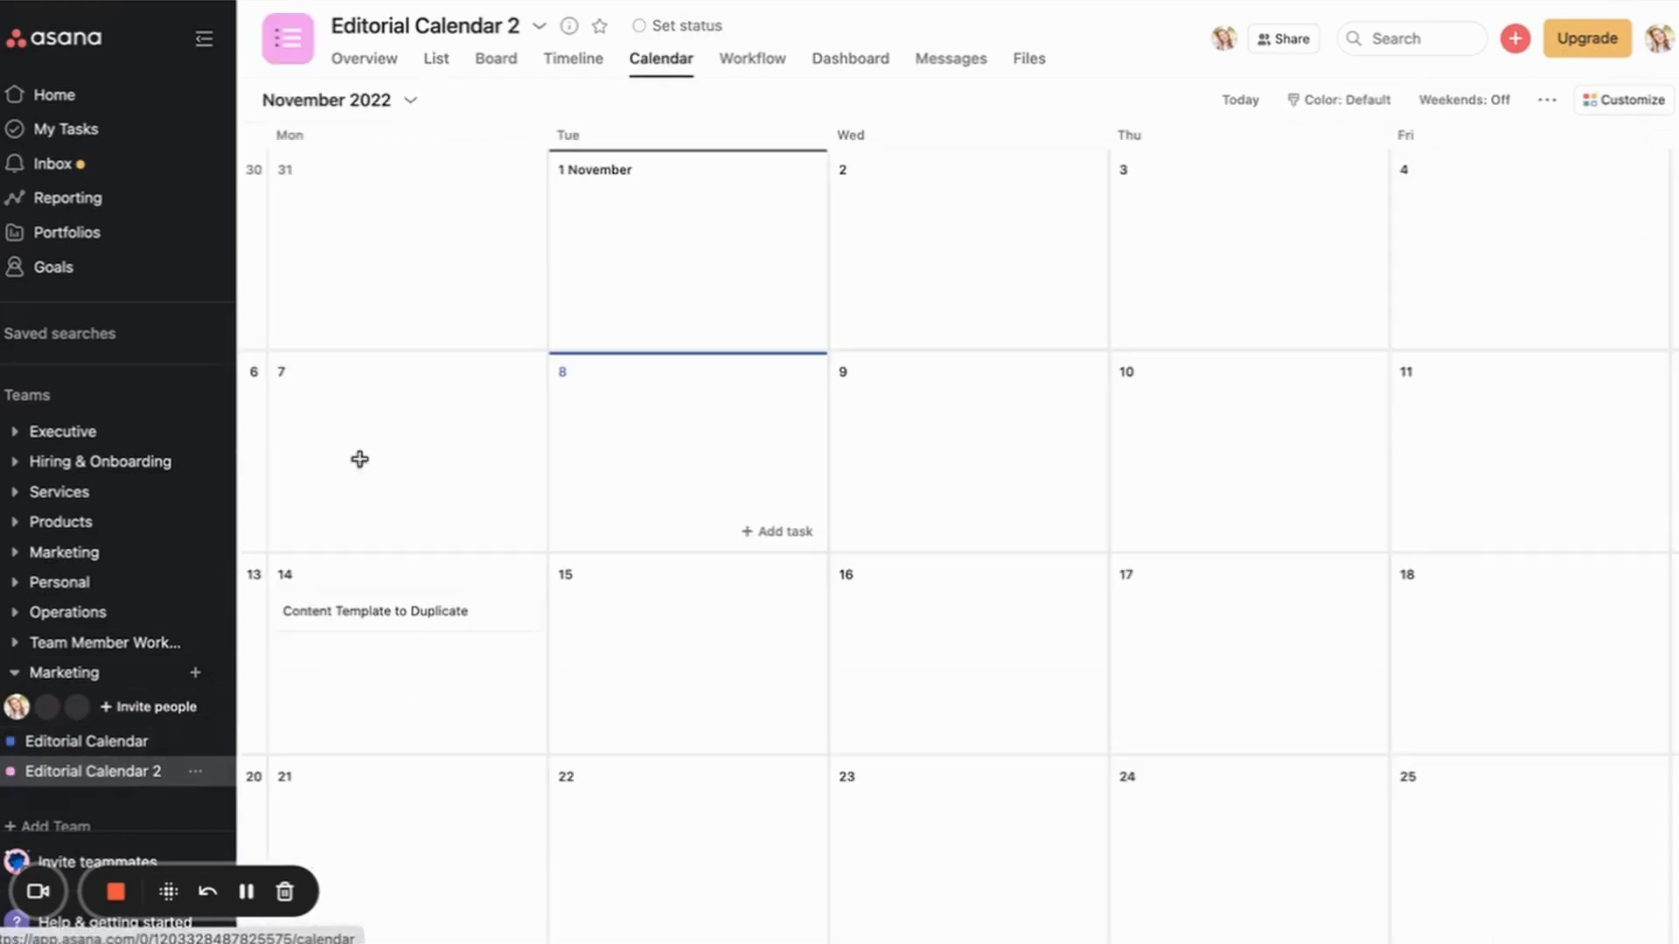
scroll(359, 473, "down", 2)
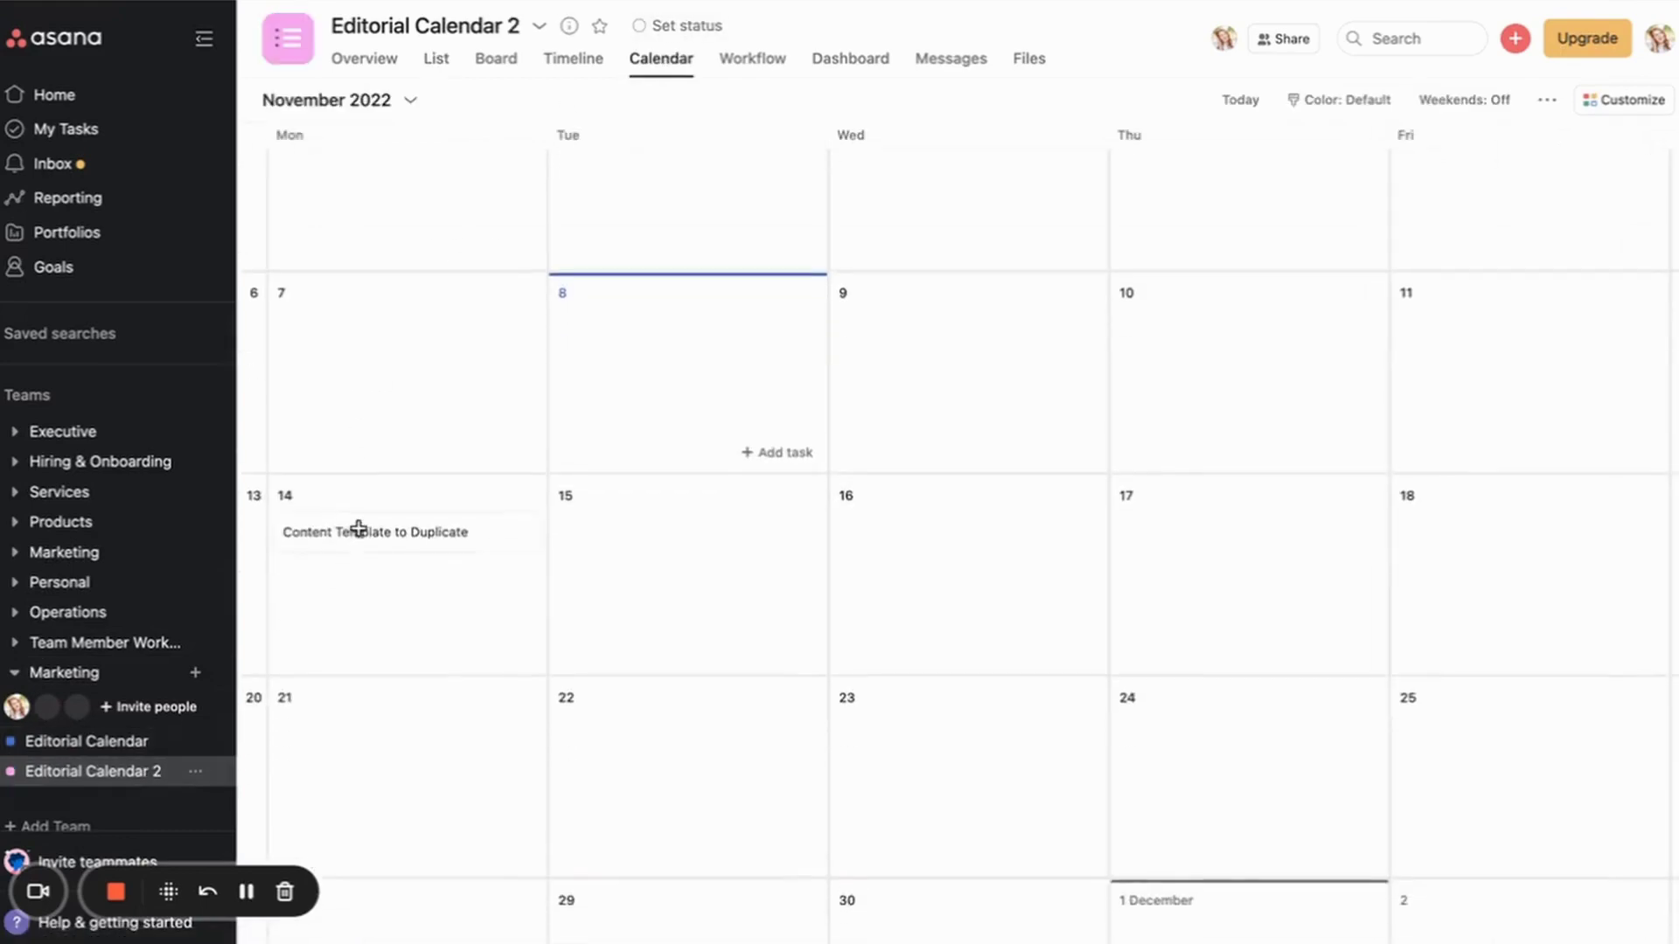
left_click(406, 530)
scroll(659, 532, "down", 3)
Step: Add the subtasks Outline idea, Record video, Edit video and Schedule
left_click(438, 570)
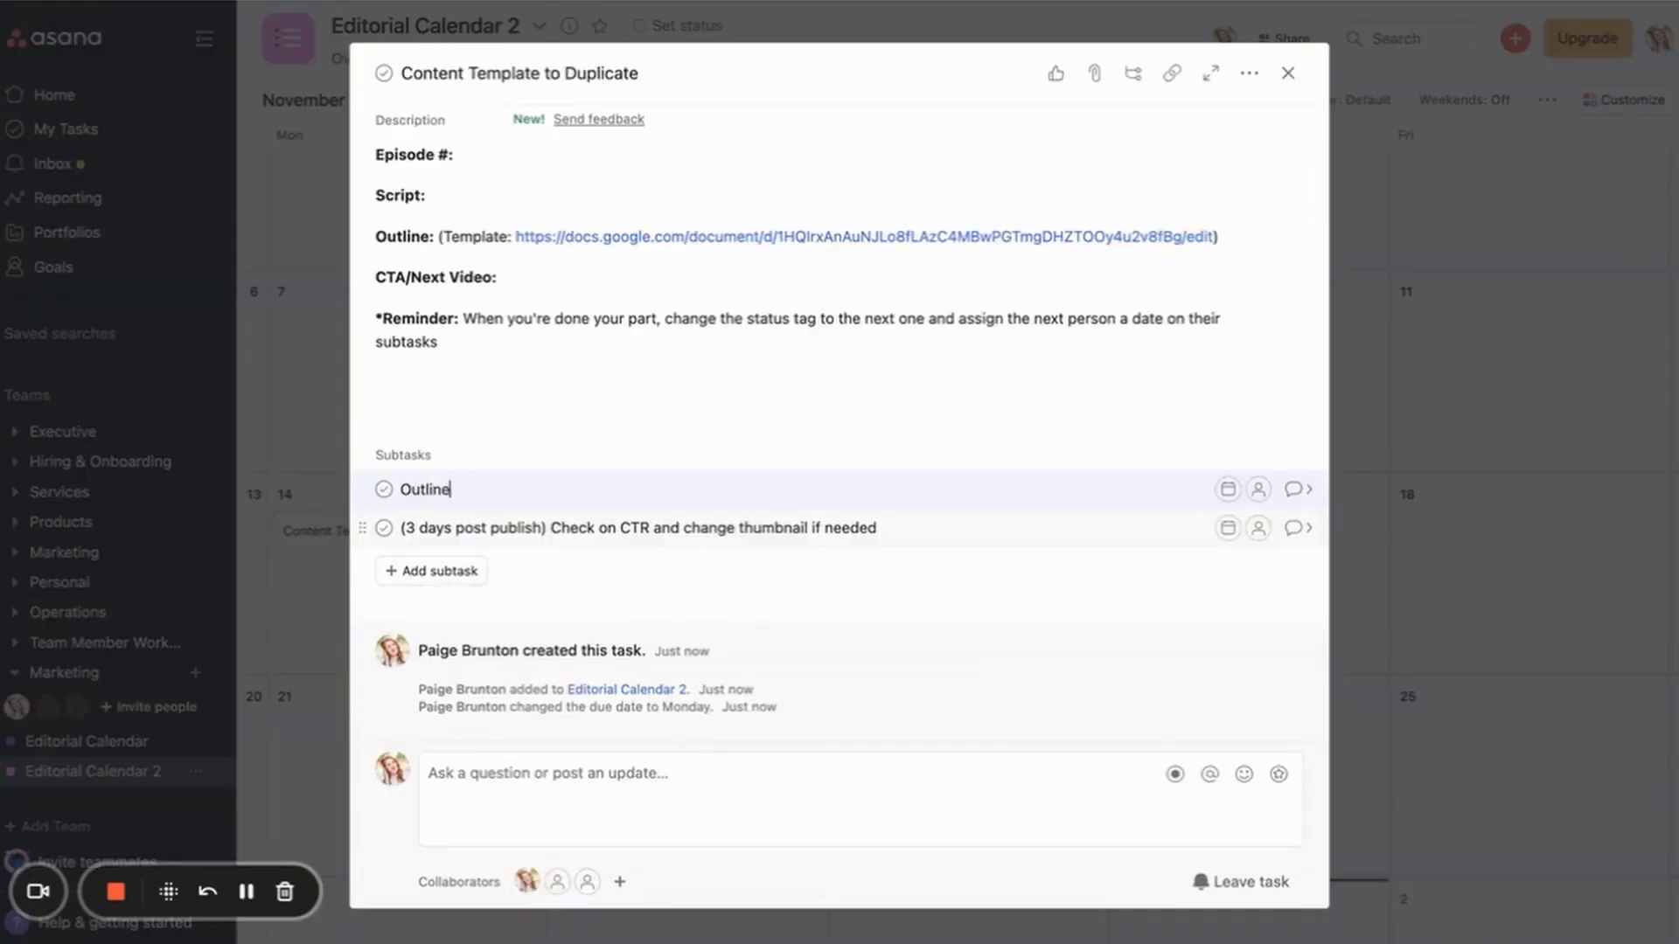
type("idea")
key("Return")
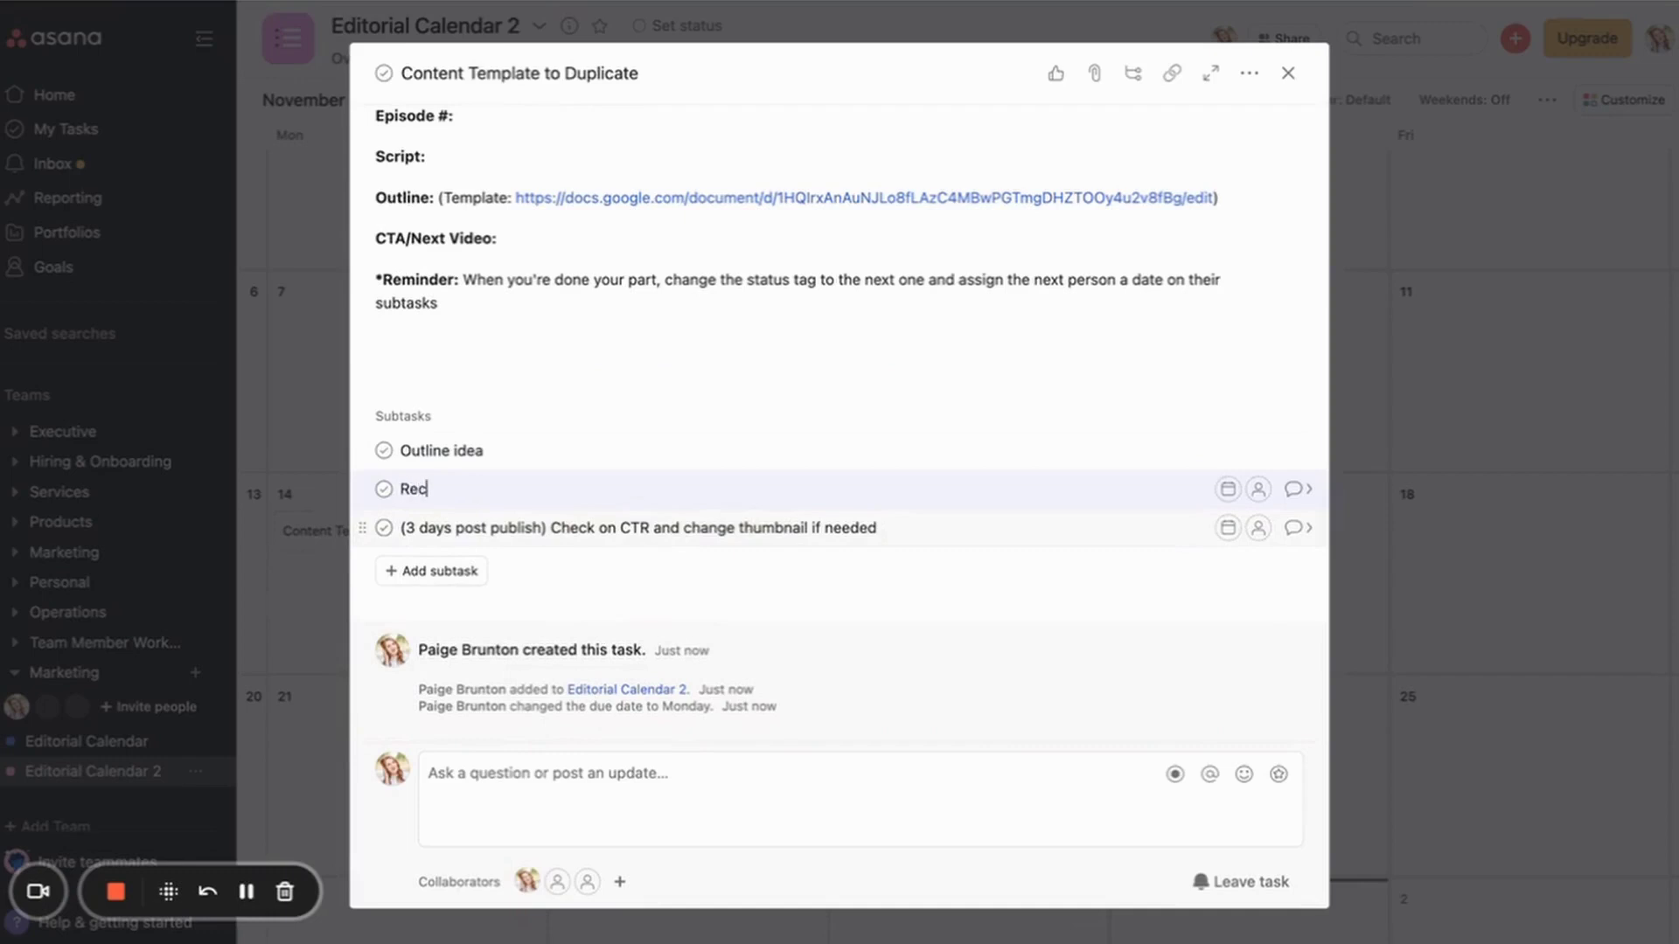
type("Record video")
key("Return")
type("Edit video")
key("Return")
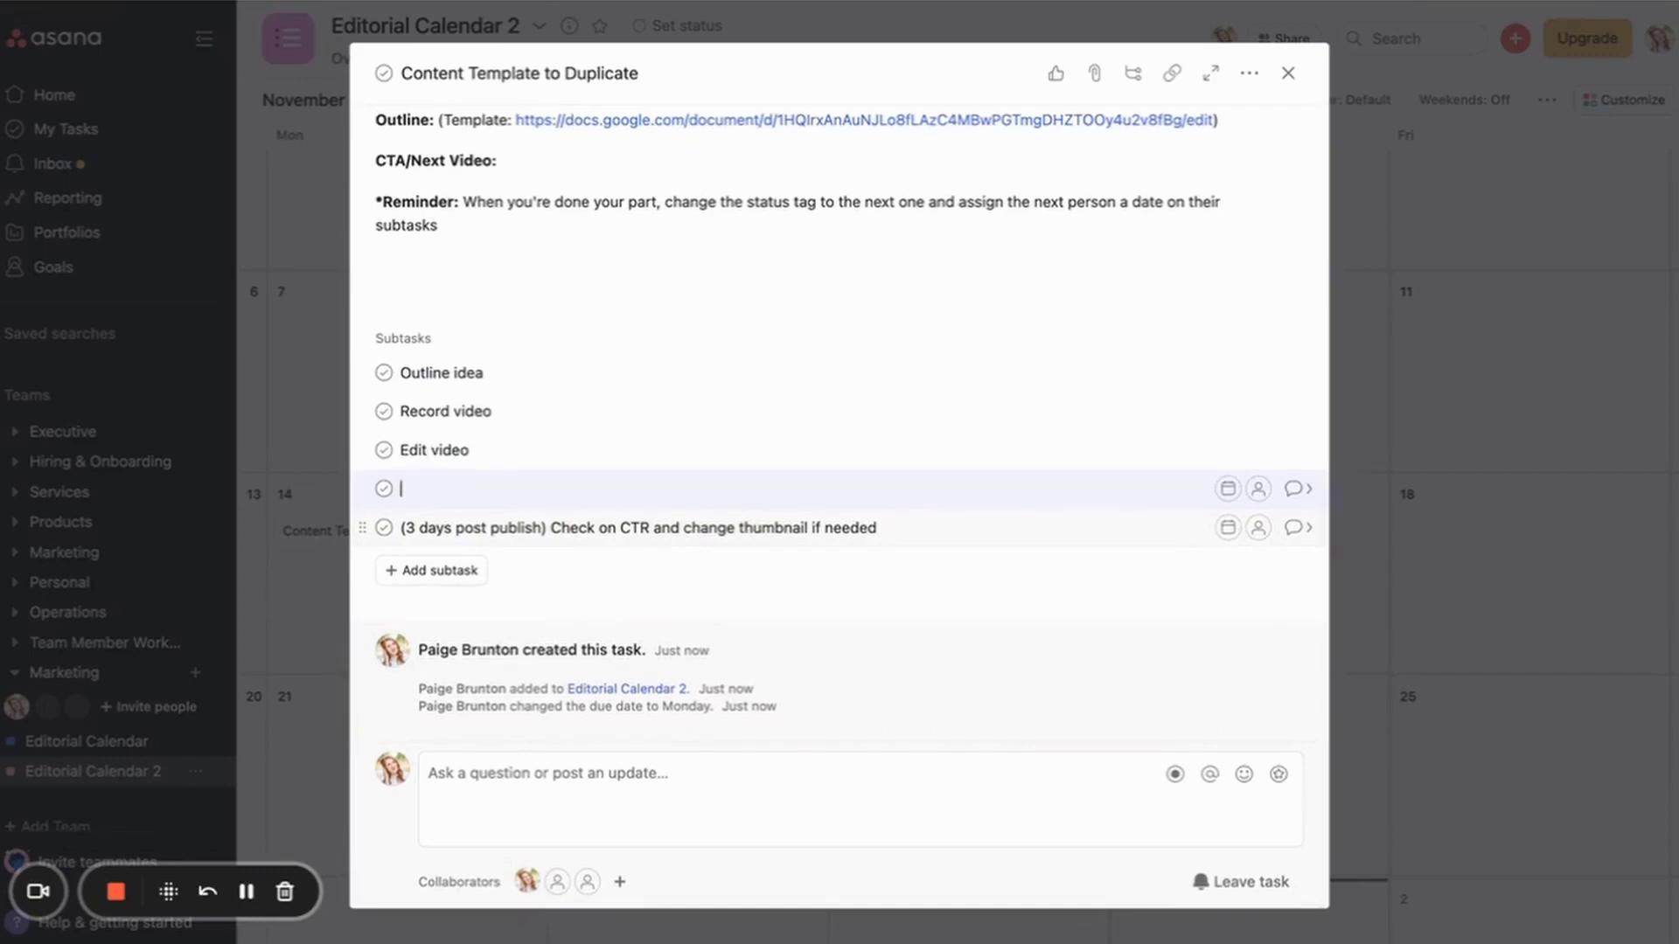
type("dule")
Step: Add a new line to the task description and close the task details
left_click(464, 293)
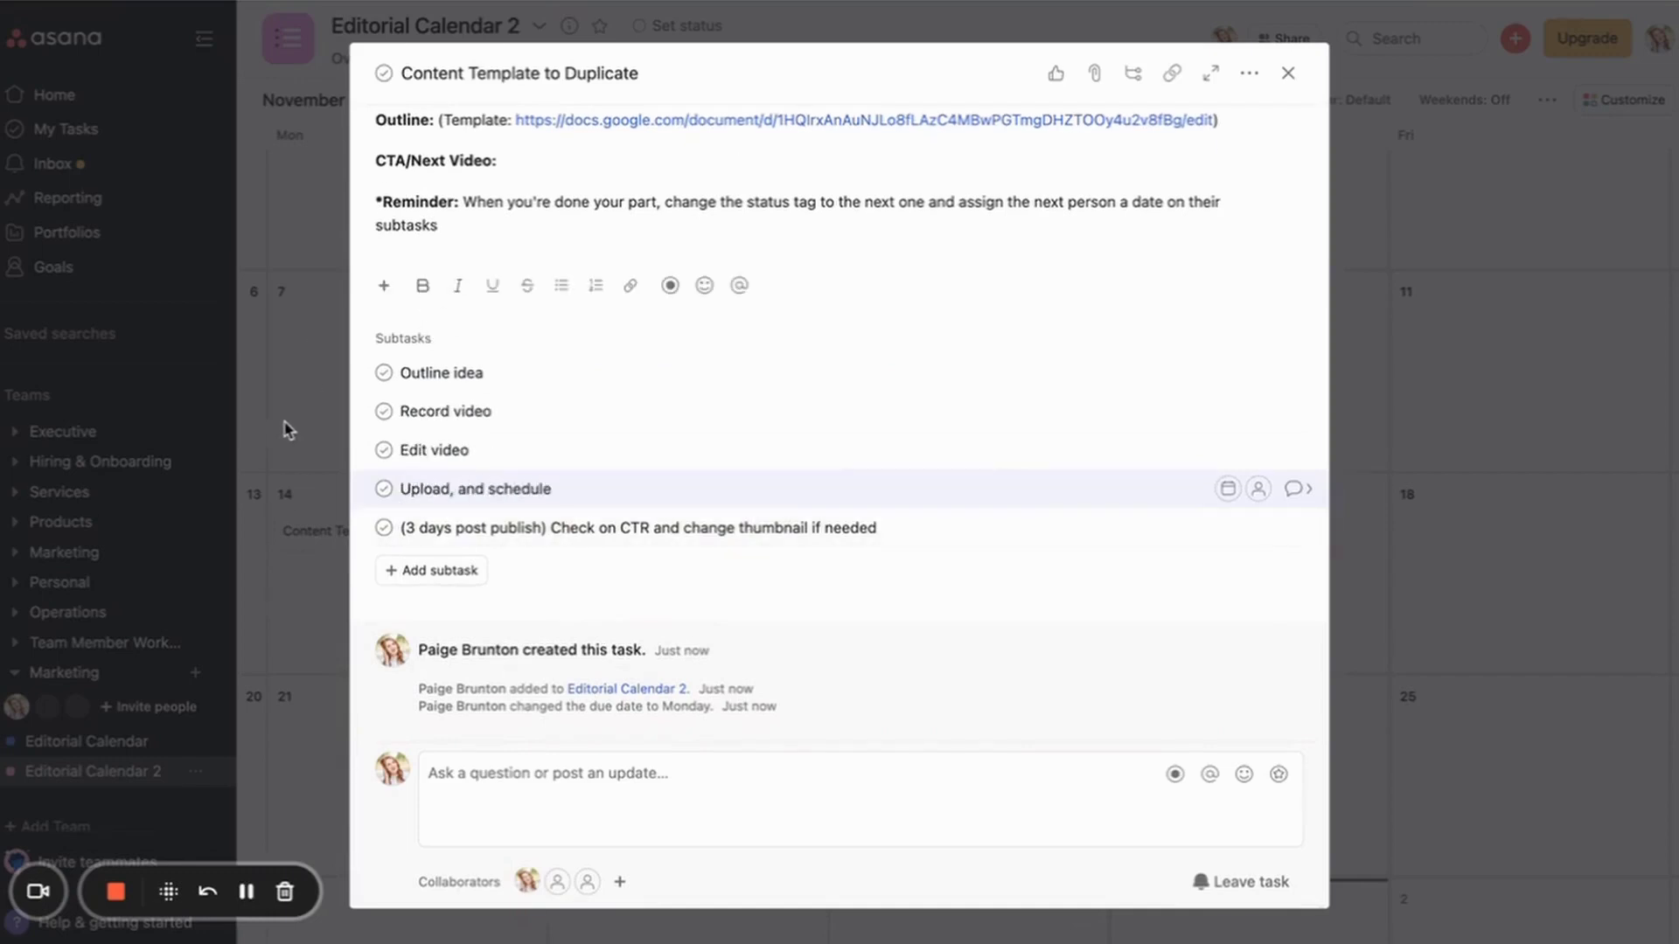
scroll(689, 190, "up", 5)
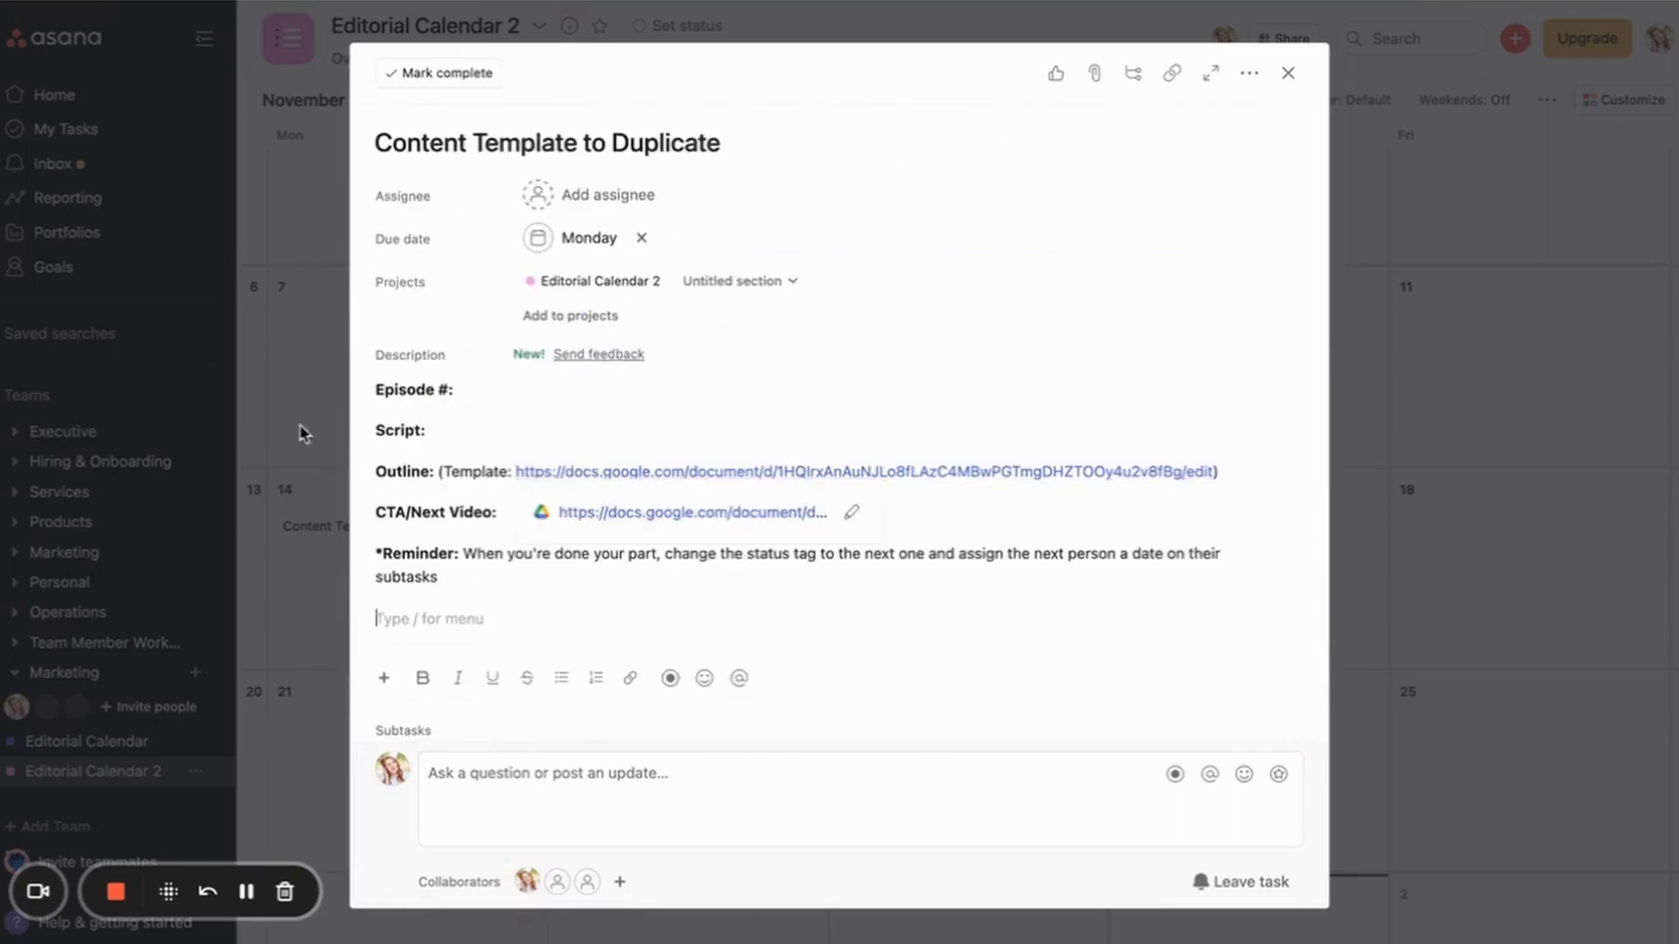
left_click(274, 411)
scroll(686, 412, "down", 1)
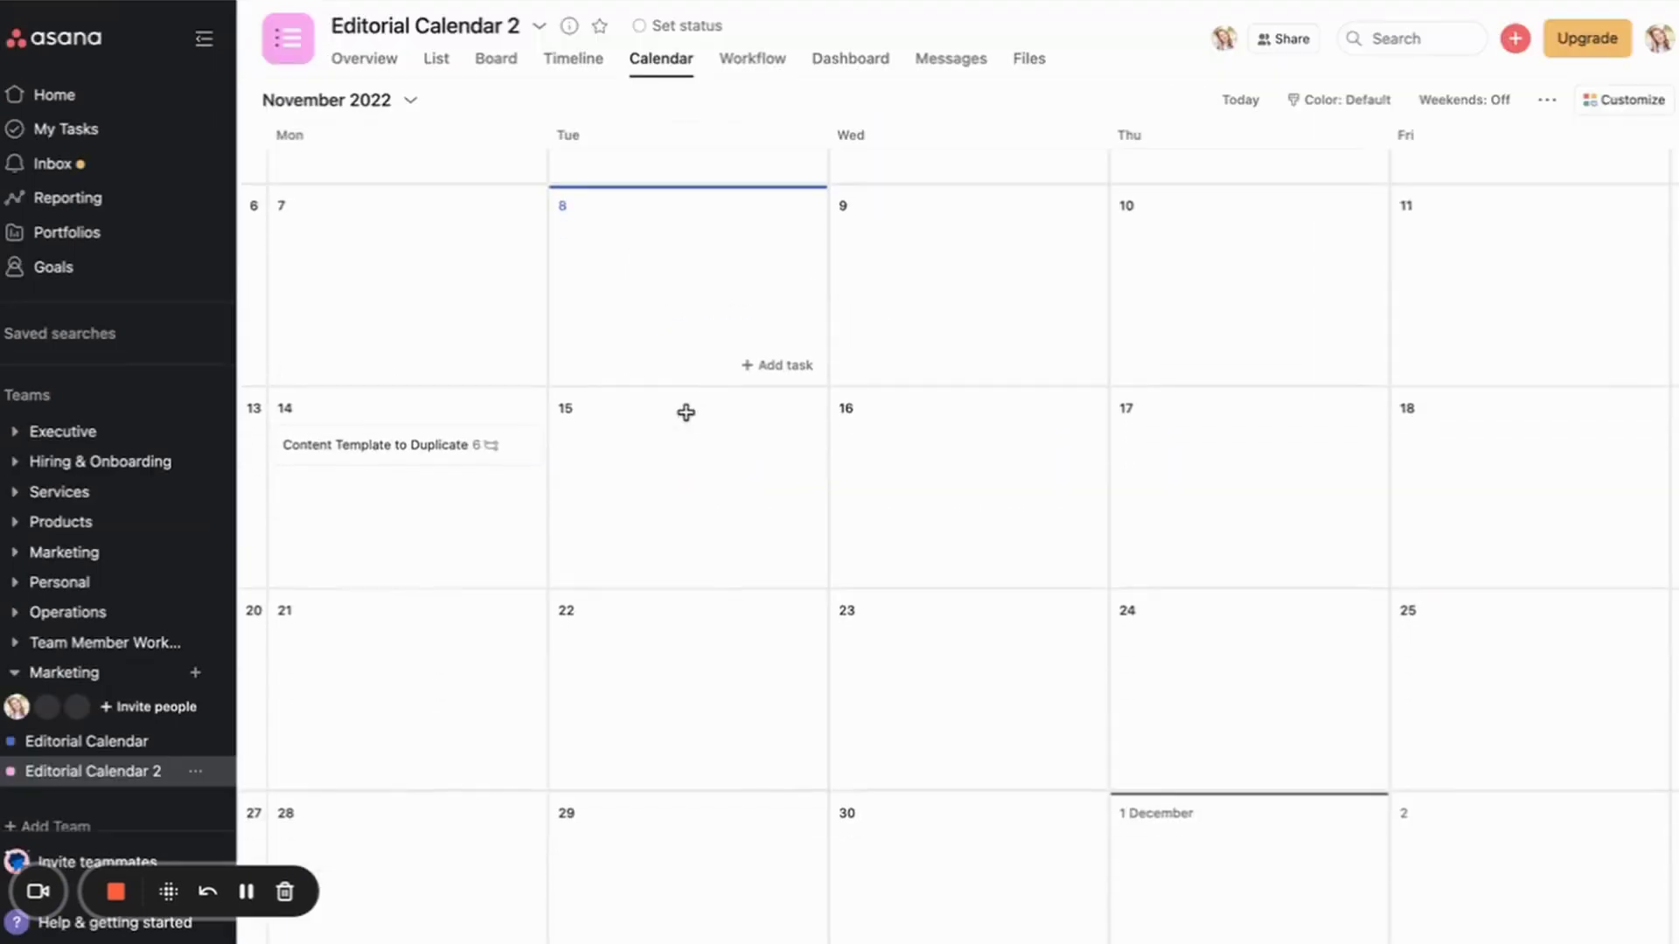
Step: Check the Content Template to Duplicate task in calendar view, then return to list view
left_click(440, 70)
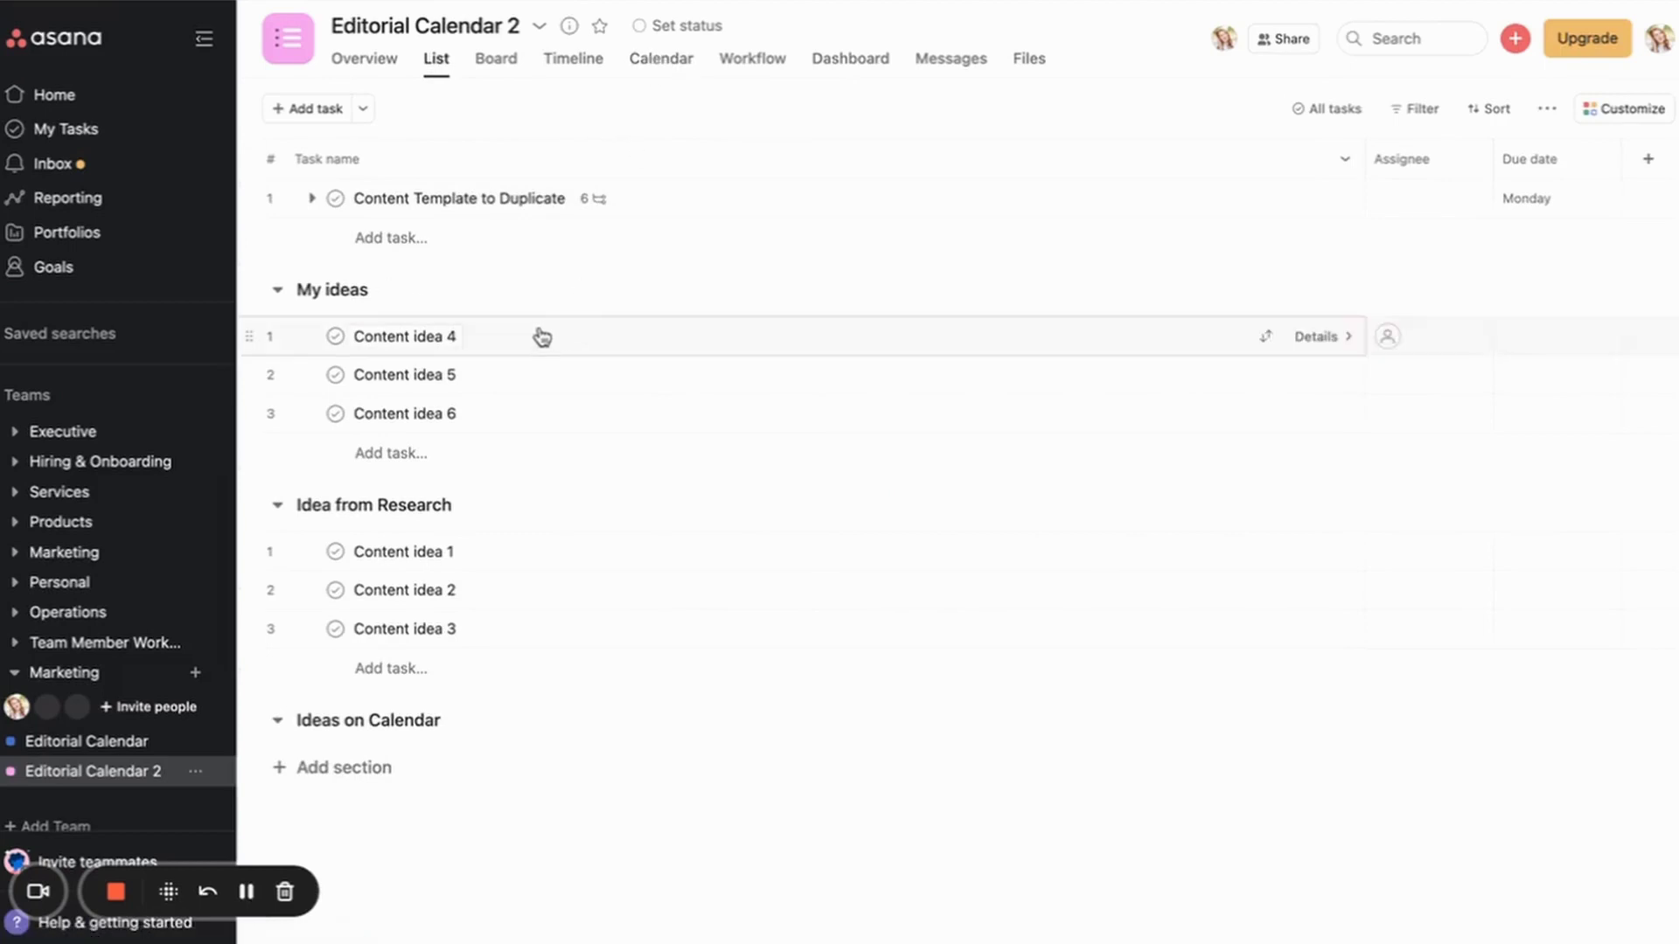
left_click(661, 61)
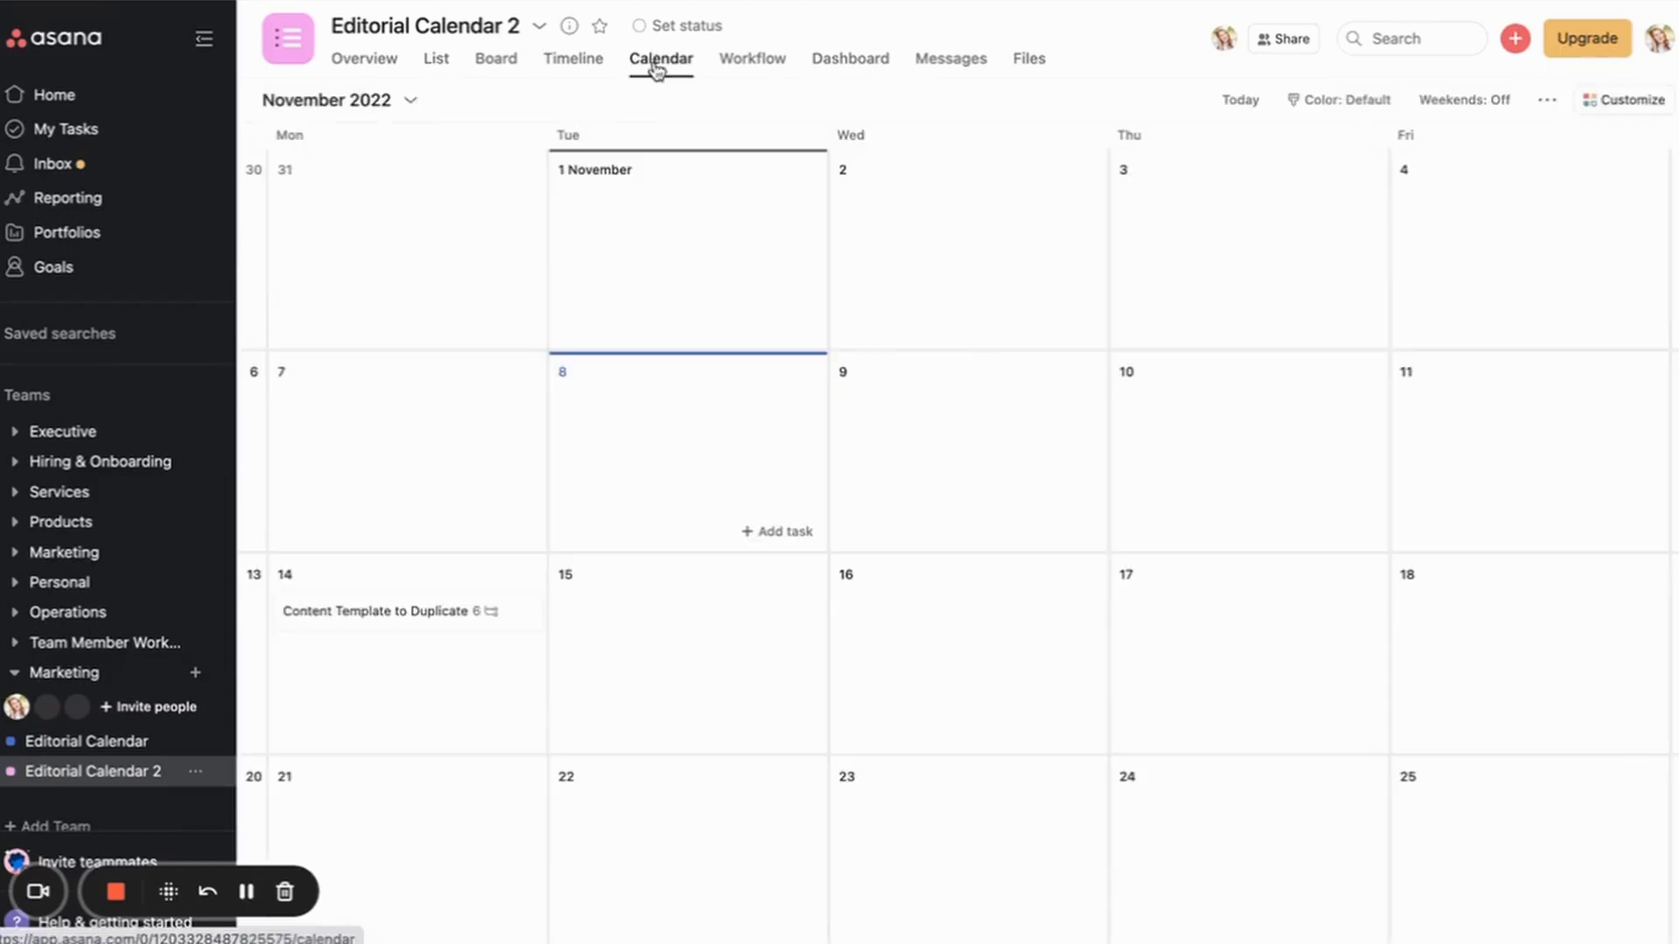
left_click(385, 615)
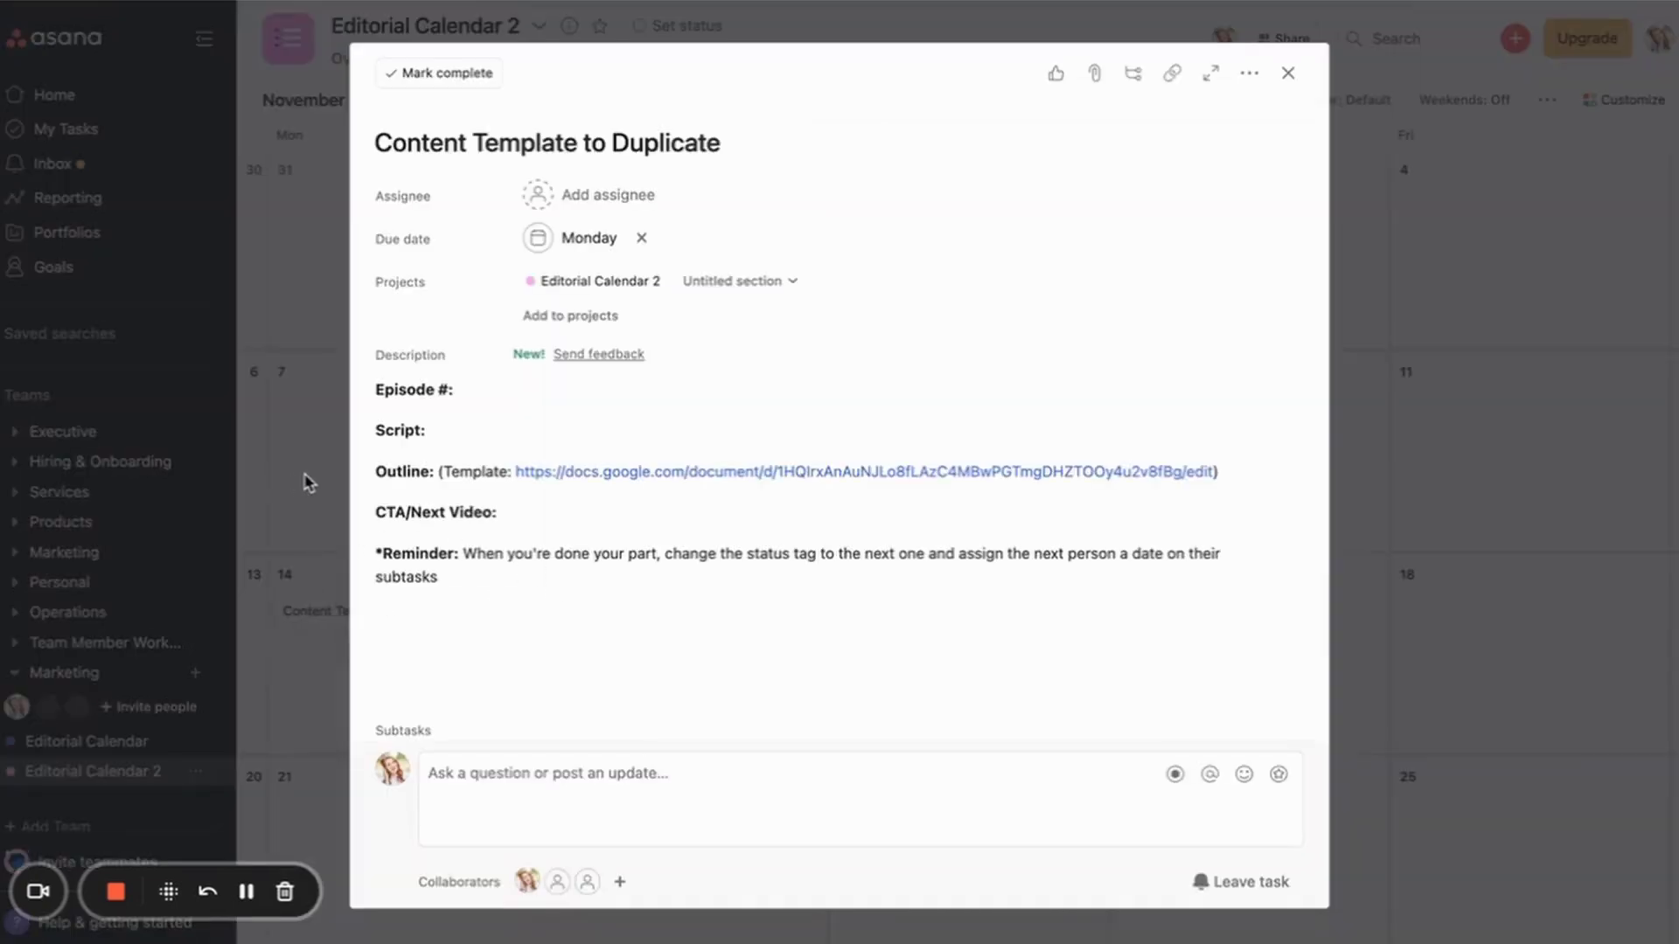
left_click(306, 481)
left_click(437, 62)
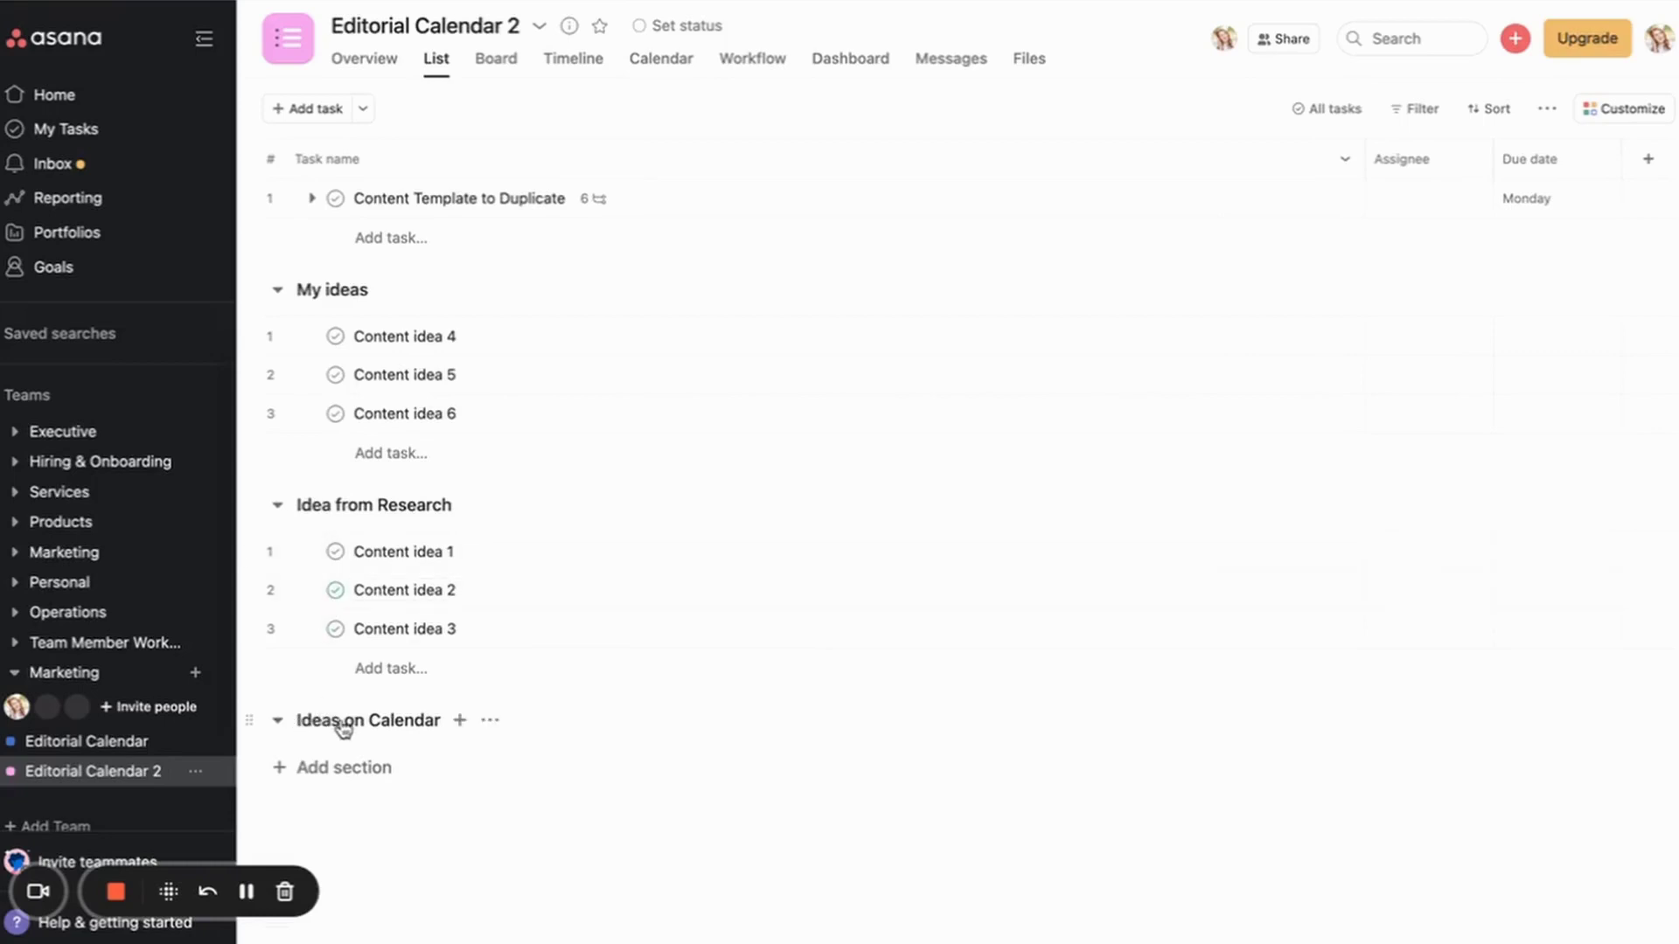
Step: Move Content idea 3 into Ideas on Calendar and rename it How to XYZ in Squarepace
left_click_drag(247, 628, 265, 739)
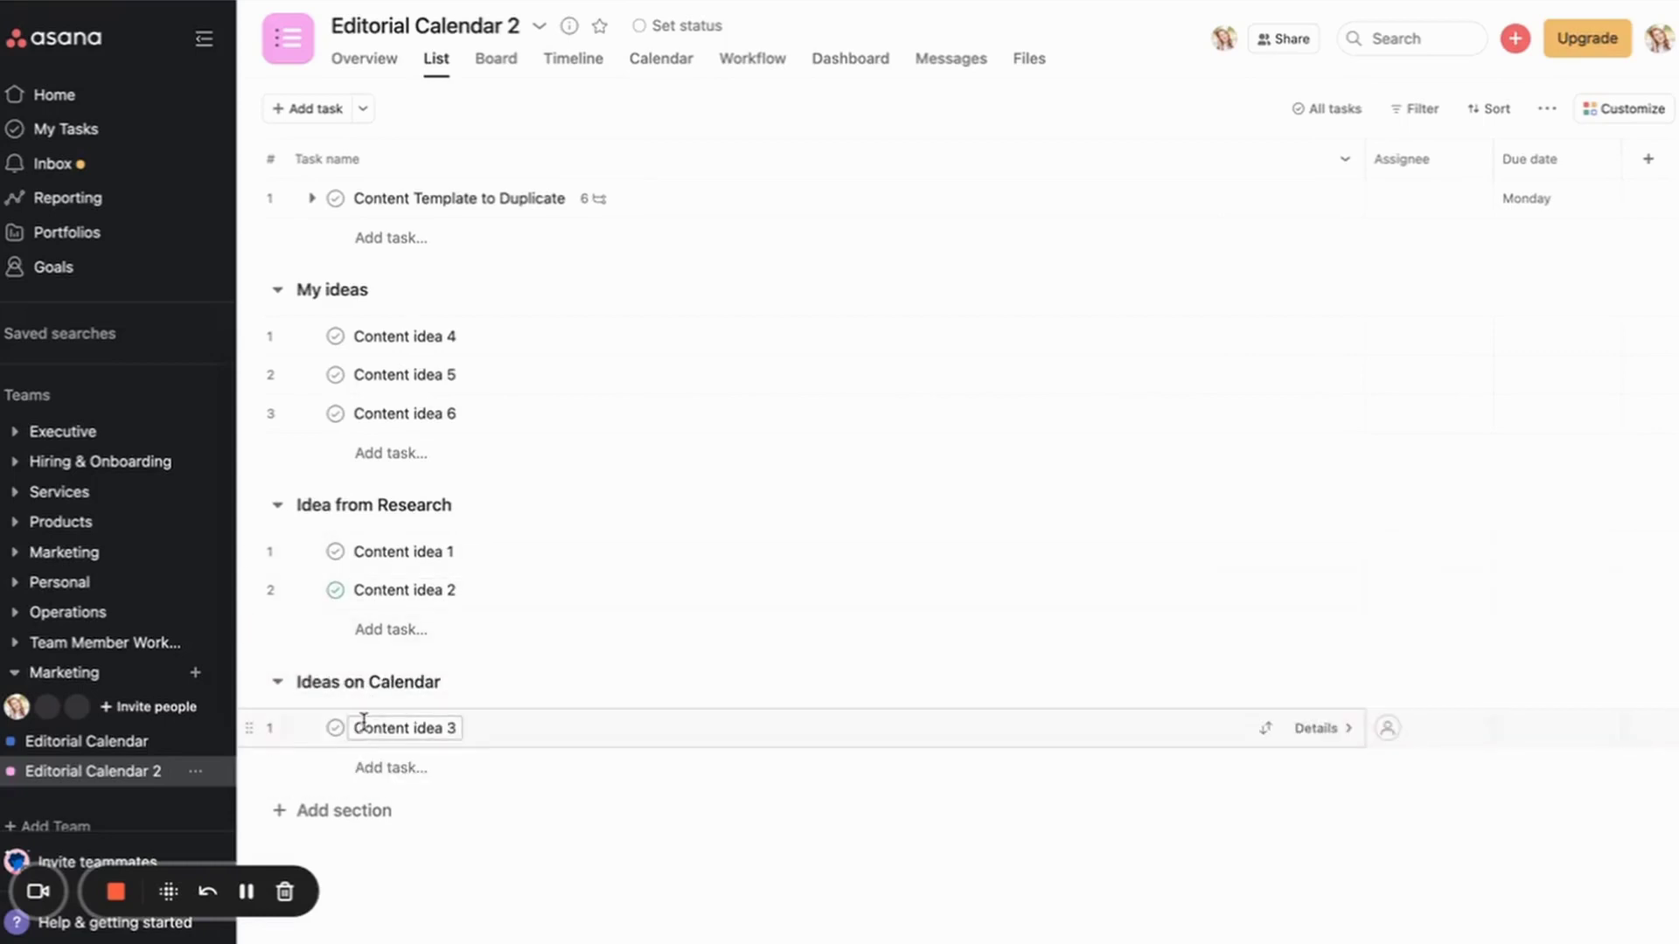
left_click(658, 59)
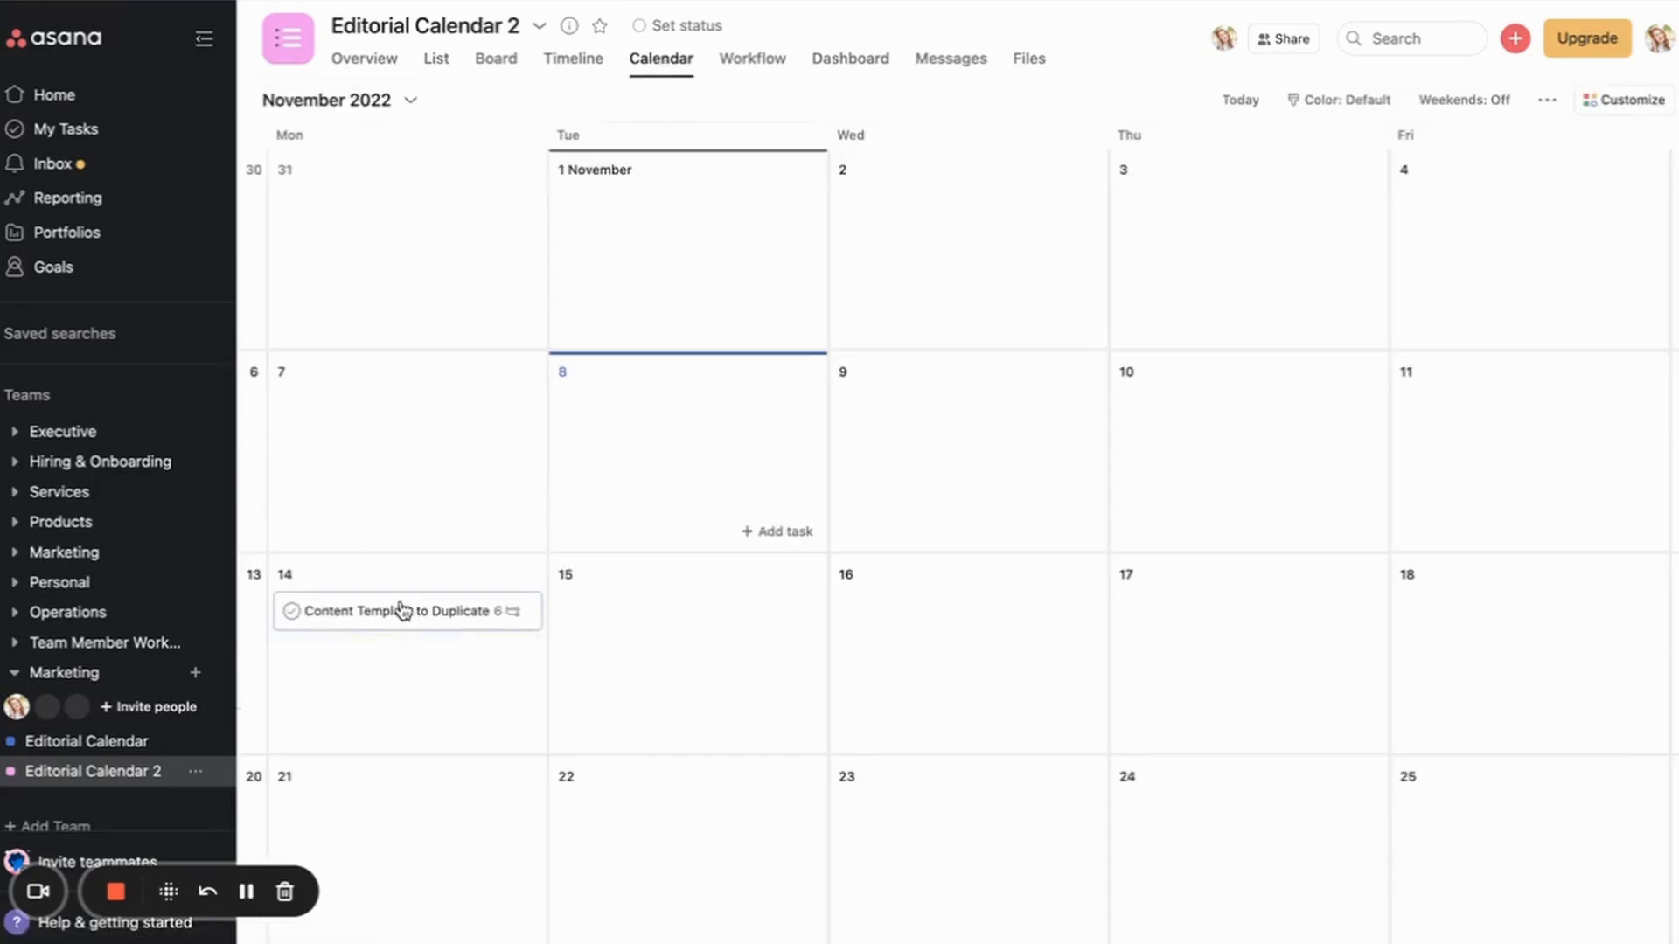
left_click(437, 62)
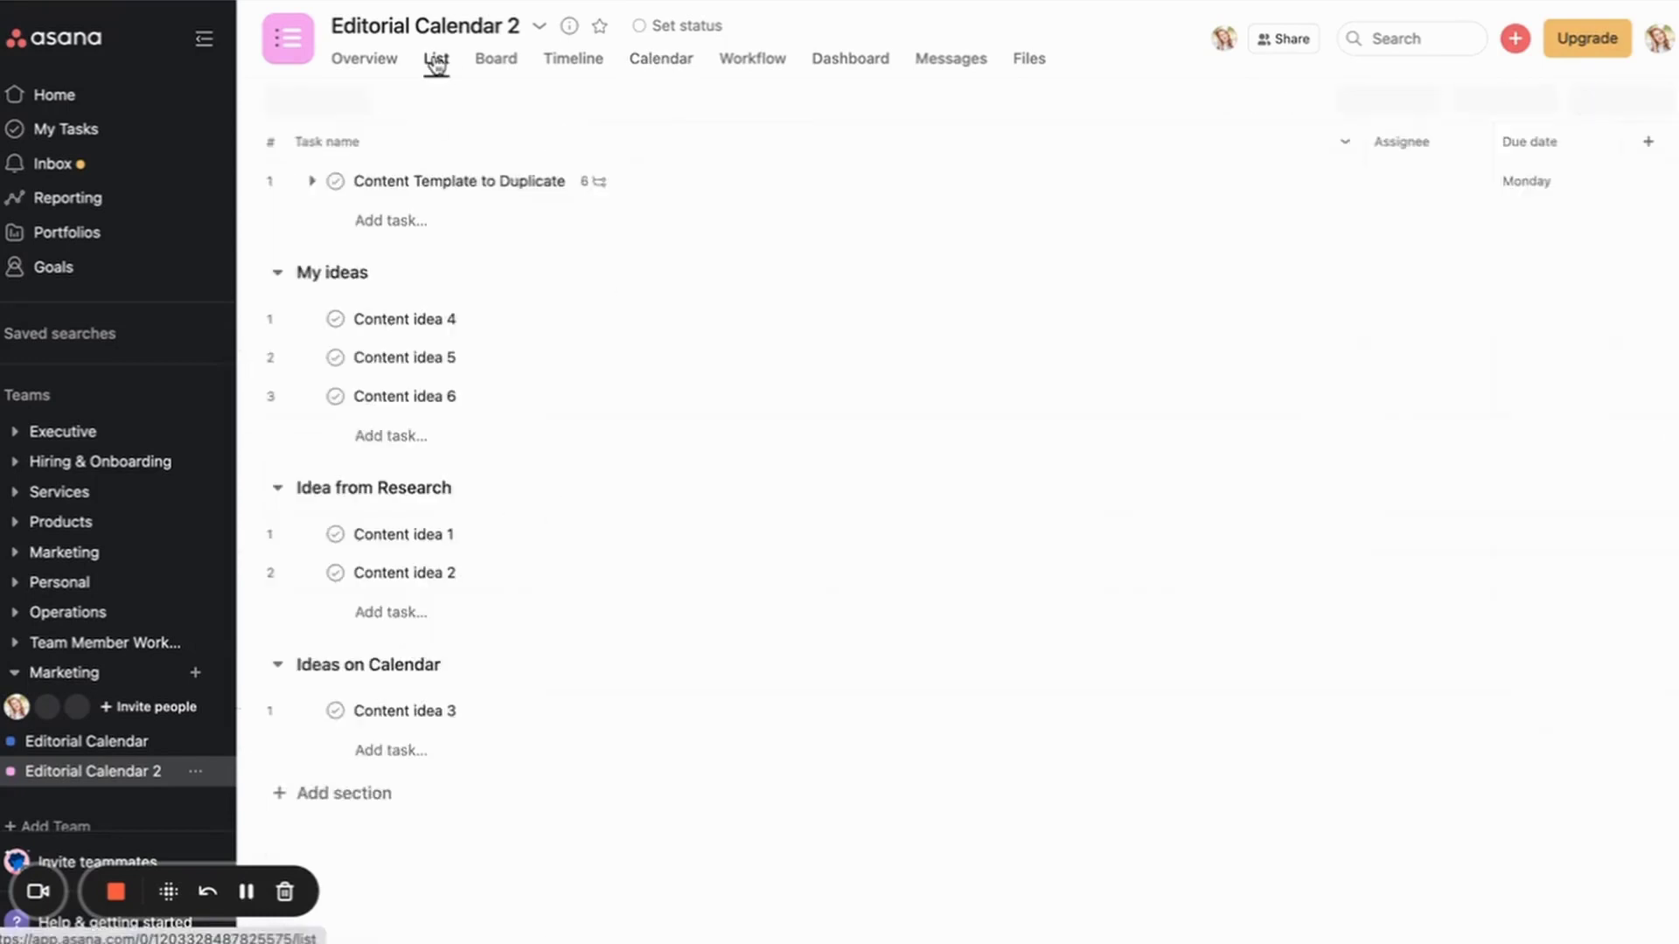
triple_click(417, 726)
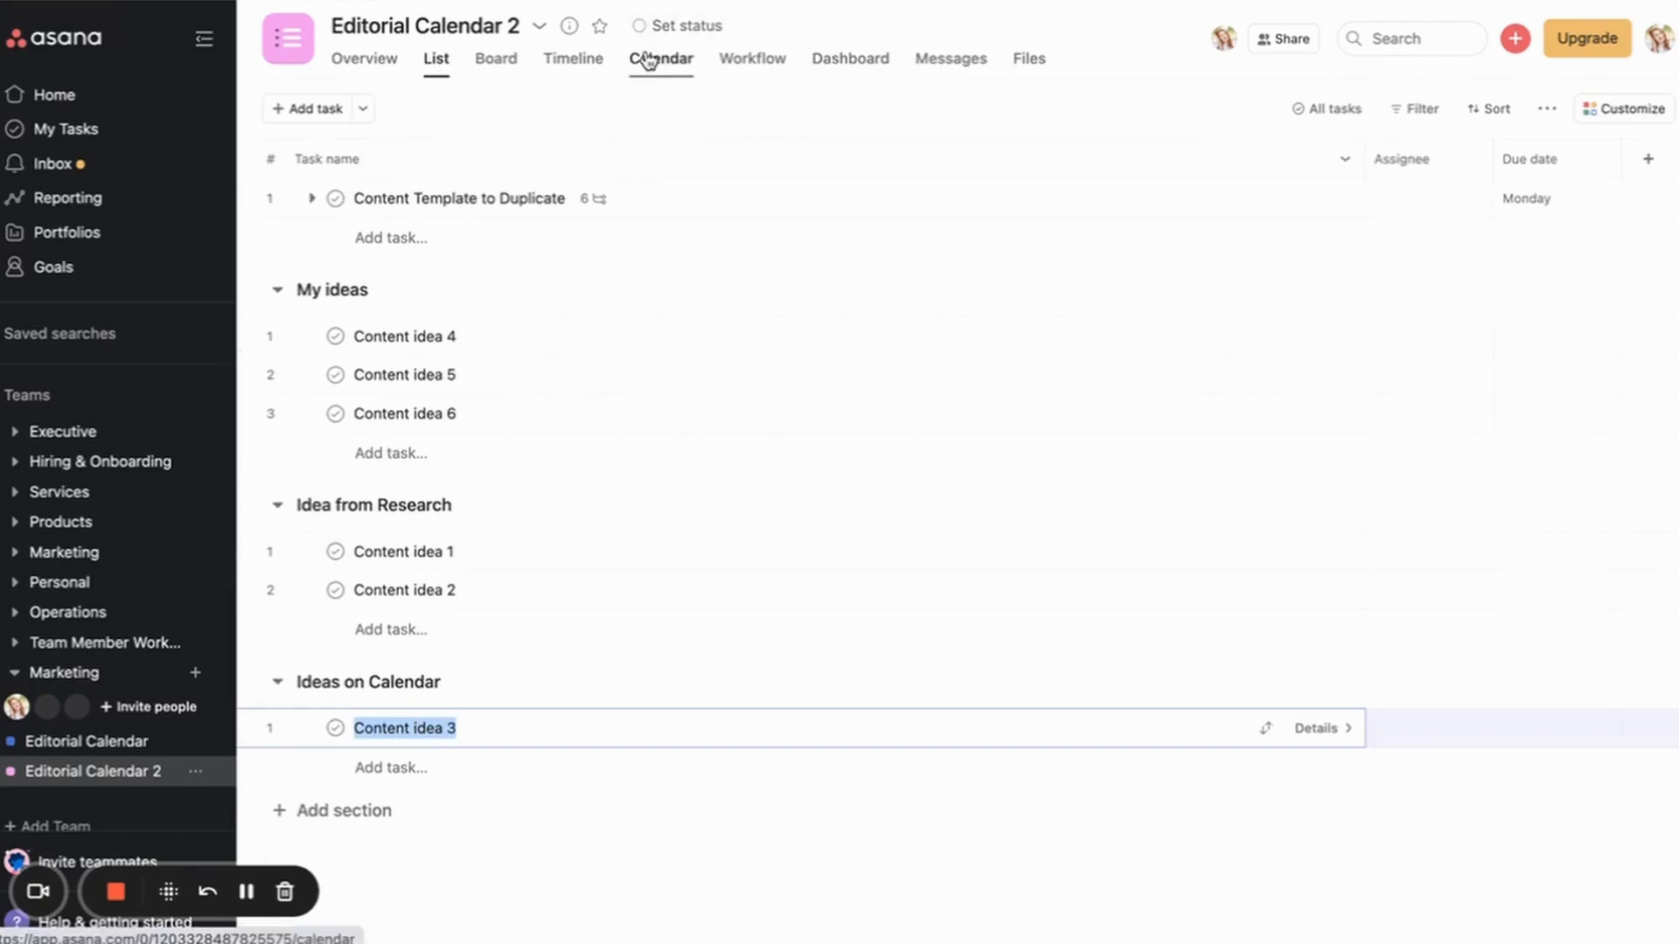
type("How to XYZ in Squarepace")
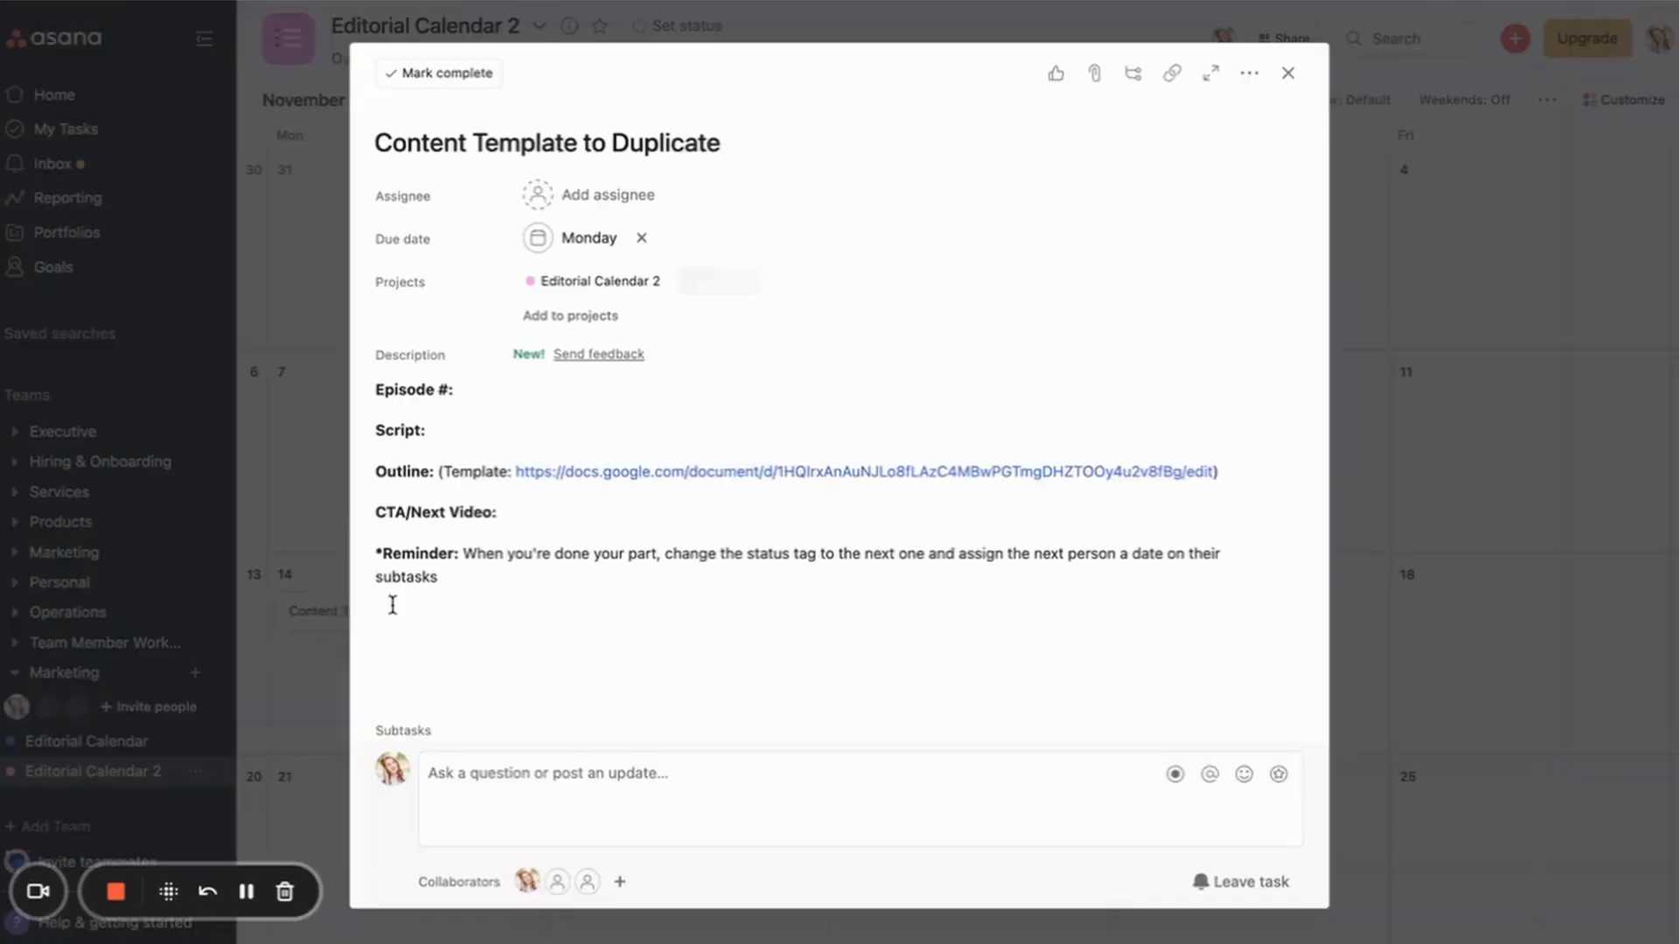
Step: Duplicate the template task as How to XYZ in Squarespace
left_click(1249, 77)
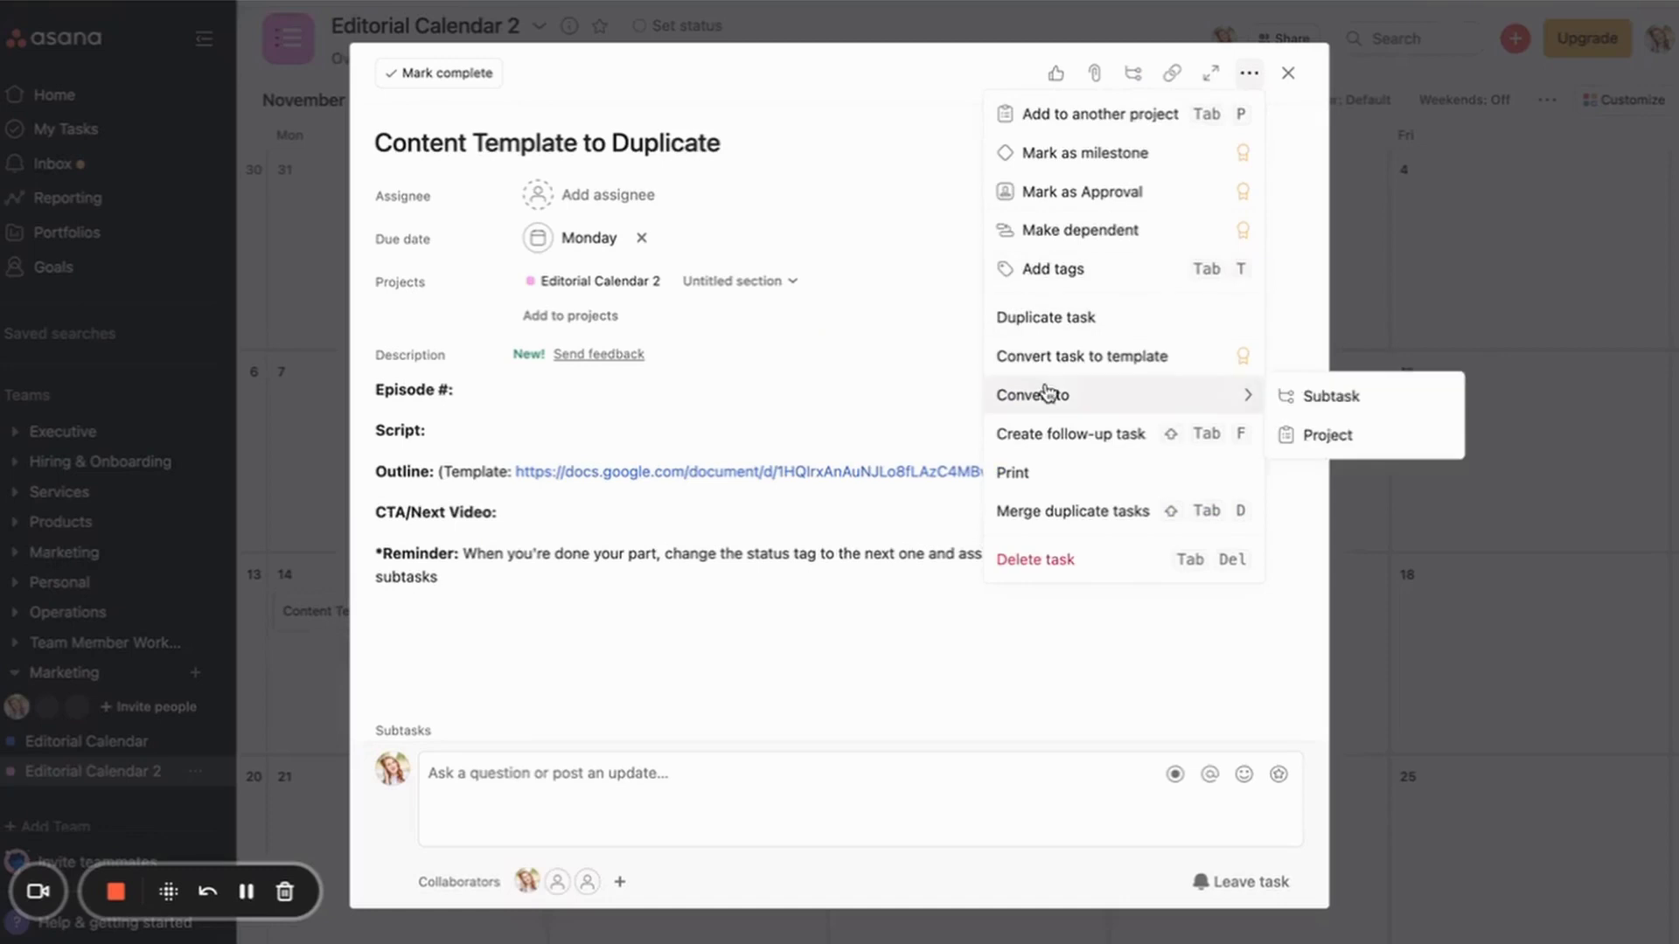
left_click(1050, 317)
type("How to XYZ in Squarespace")
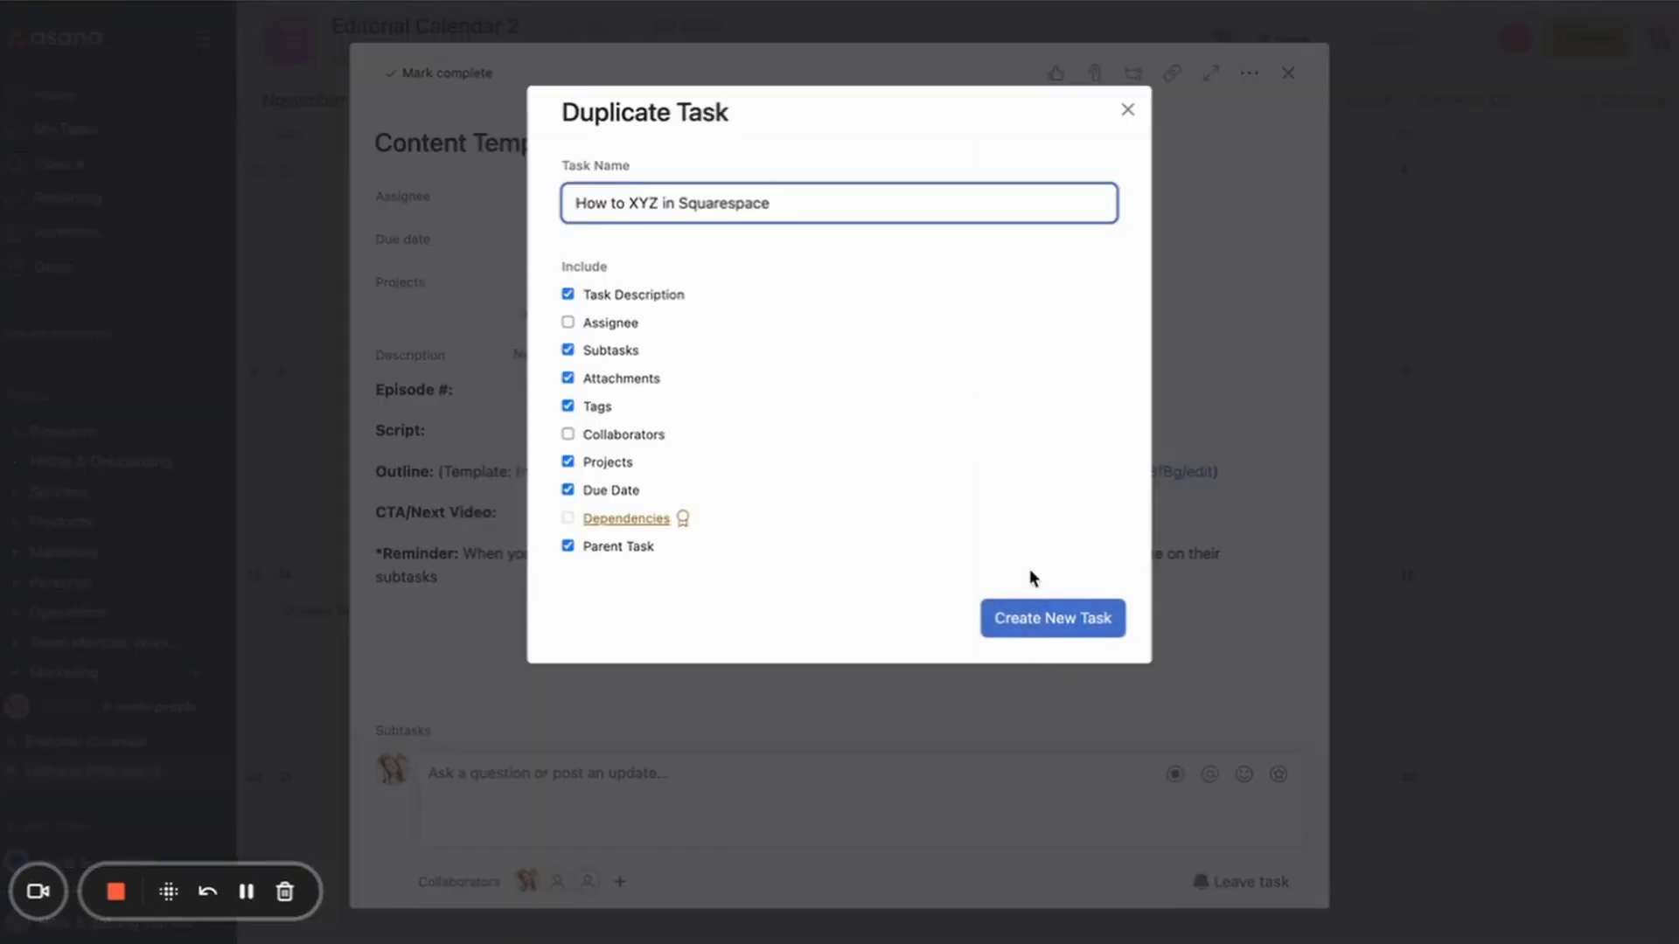
left_click(1028, 616)
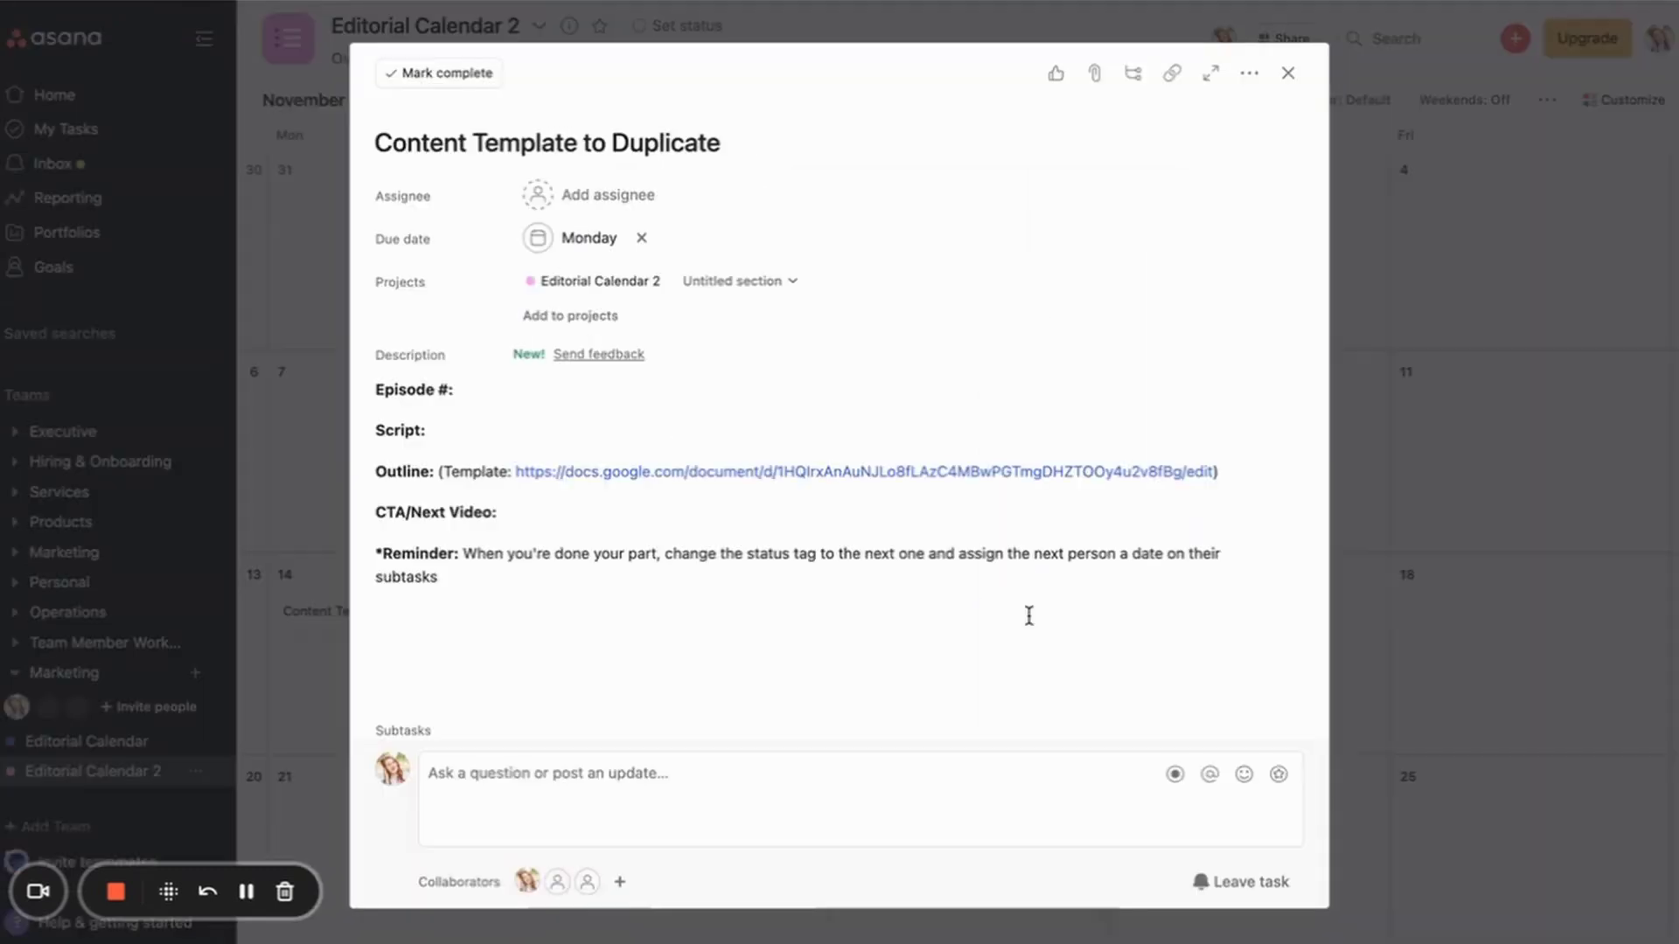
Step: Place the copies on the calendar: How to XYZ on Nov 8, How to blah blah blah on Nov 10
left_click(1429, 572)
scroll(551, 506, "down", 2)
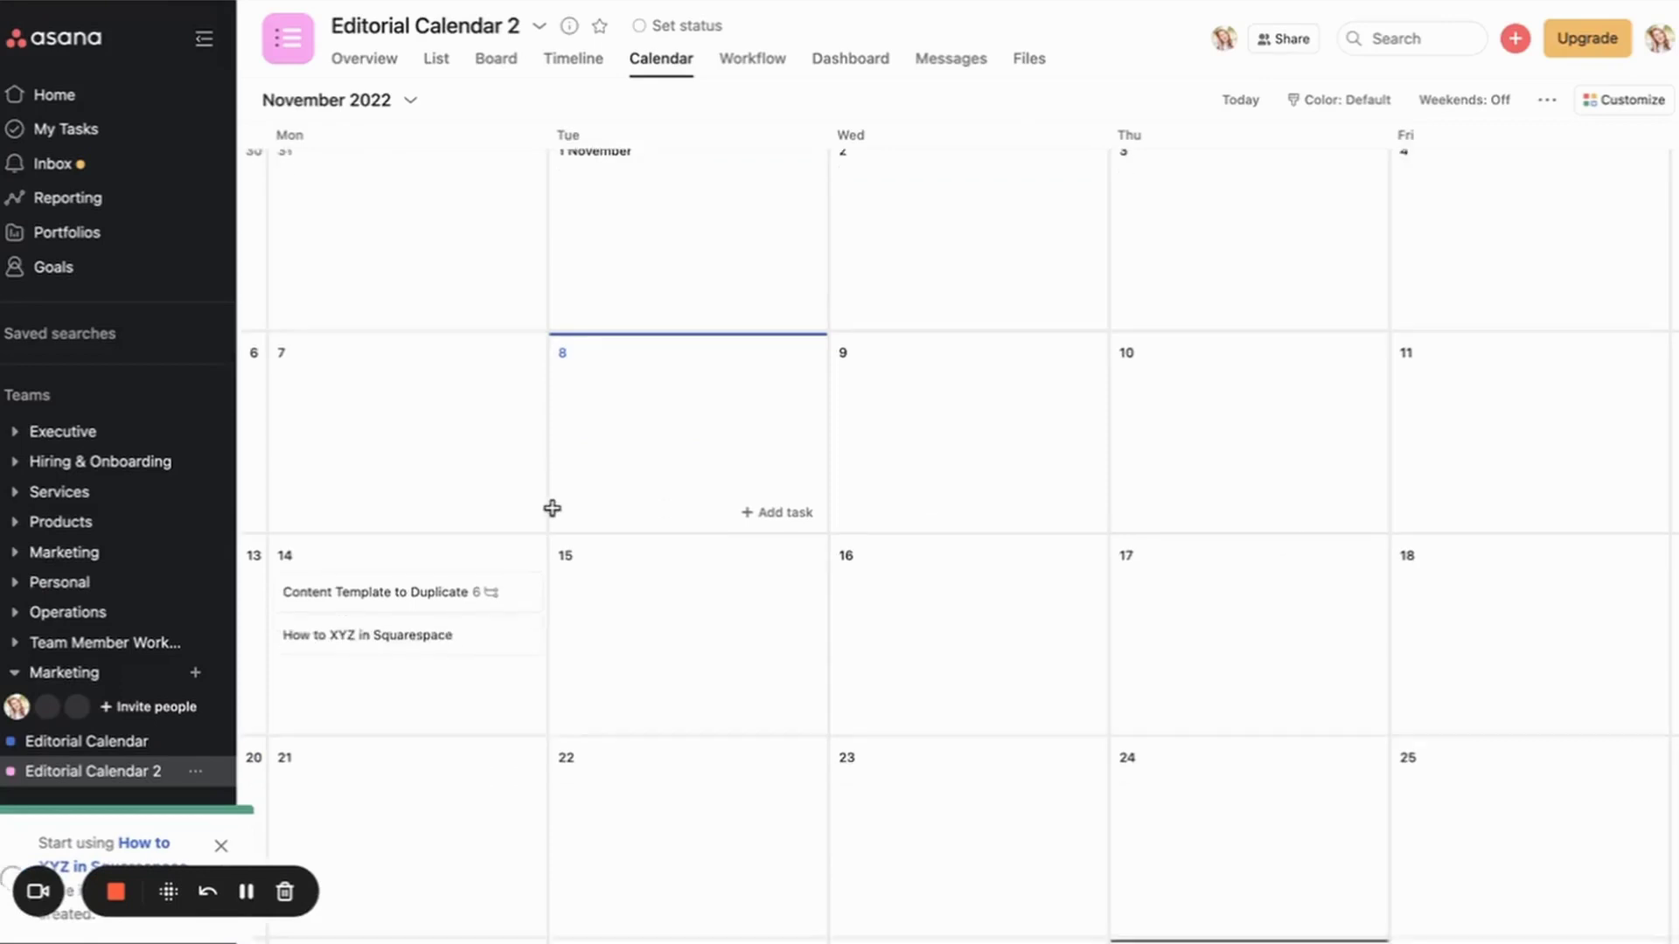
left_click_drag(364, 577, 595, 349)
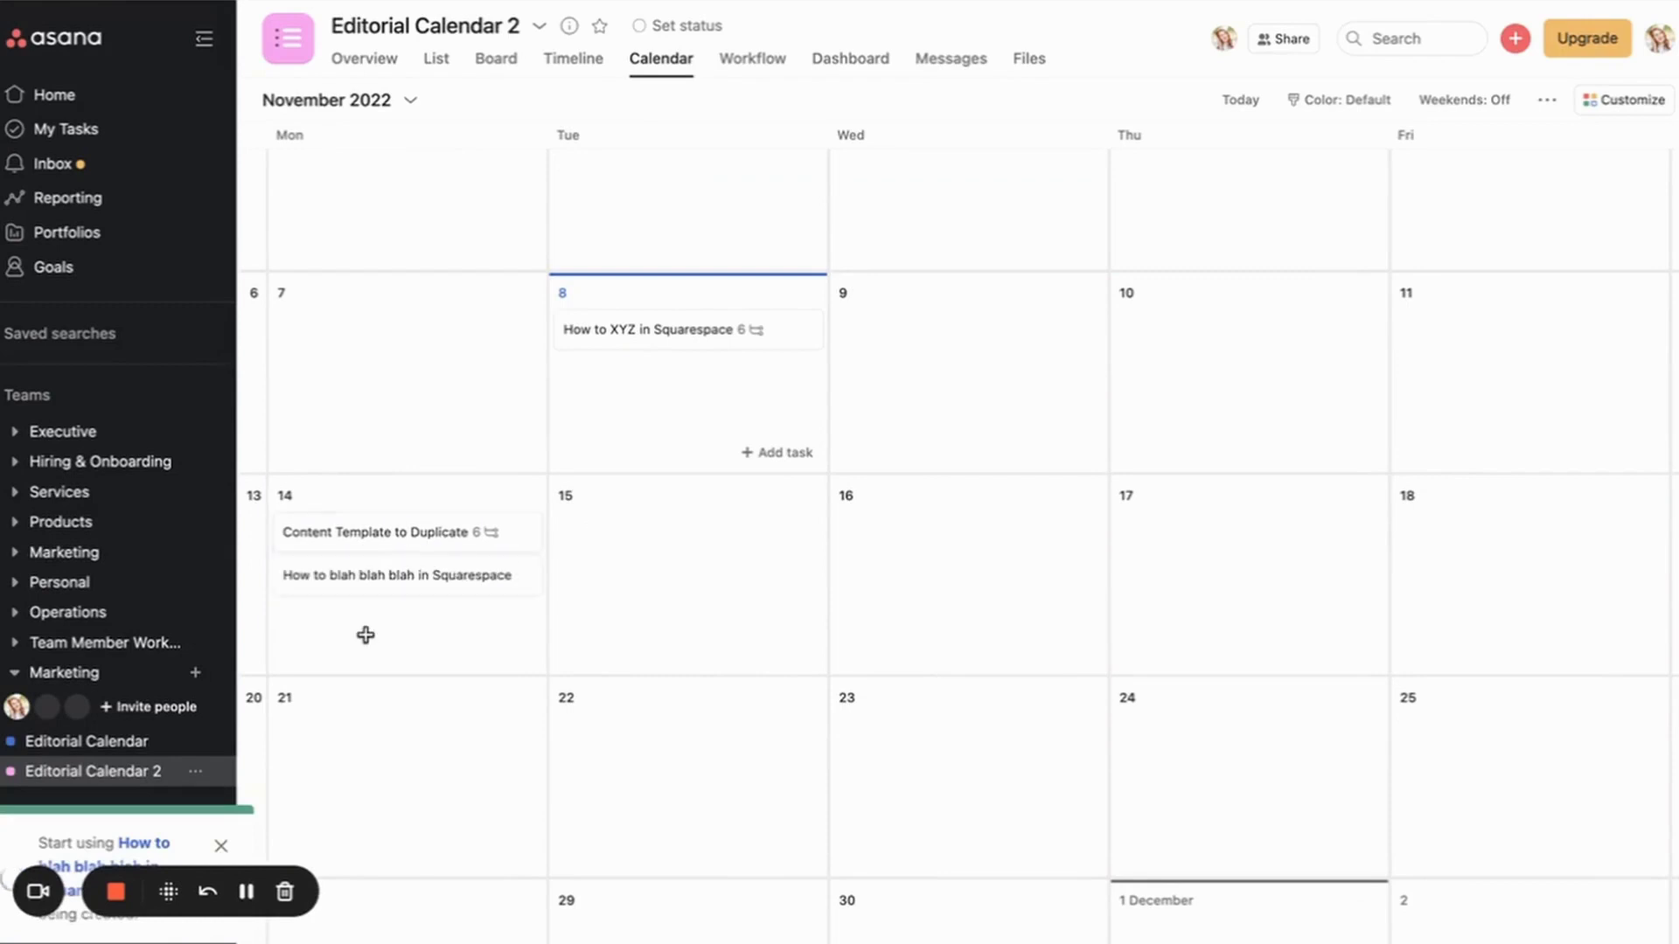
left_click_drag(379, 592, 1225, 349)
Step: Move the template and both copies into the Ideas on Calendar section
left_click(438, 61)
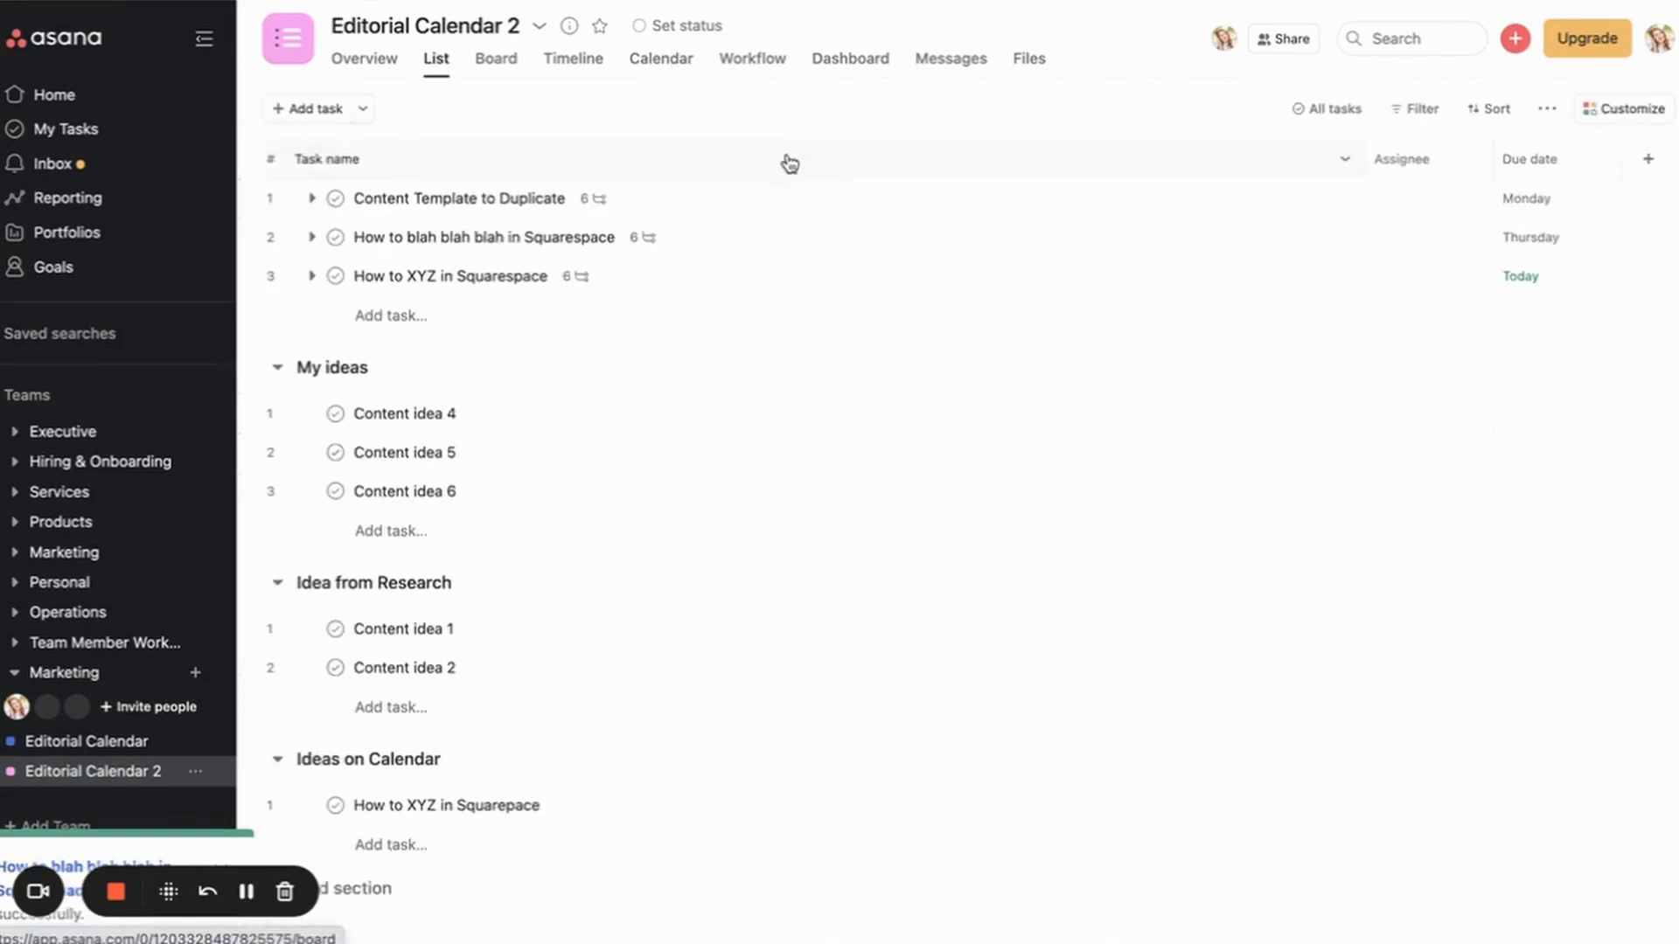
left_click(778, 199)
left_click(749, 289, "shift")
left_click_drag(249, 276, 370, 748)
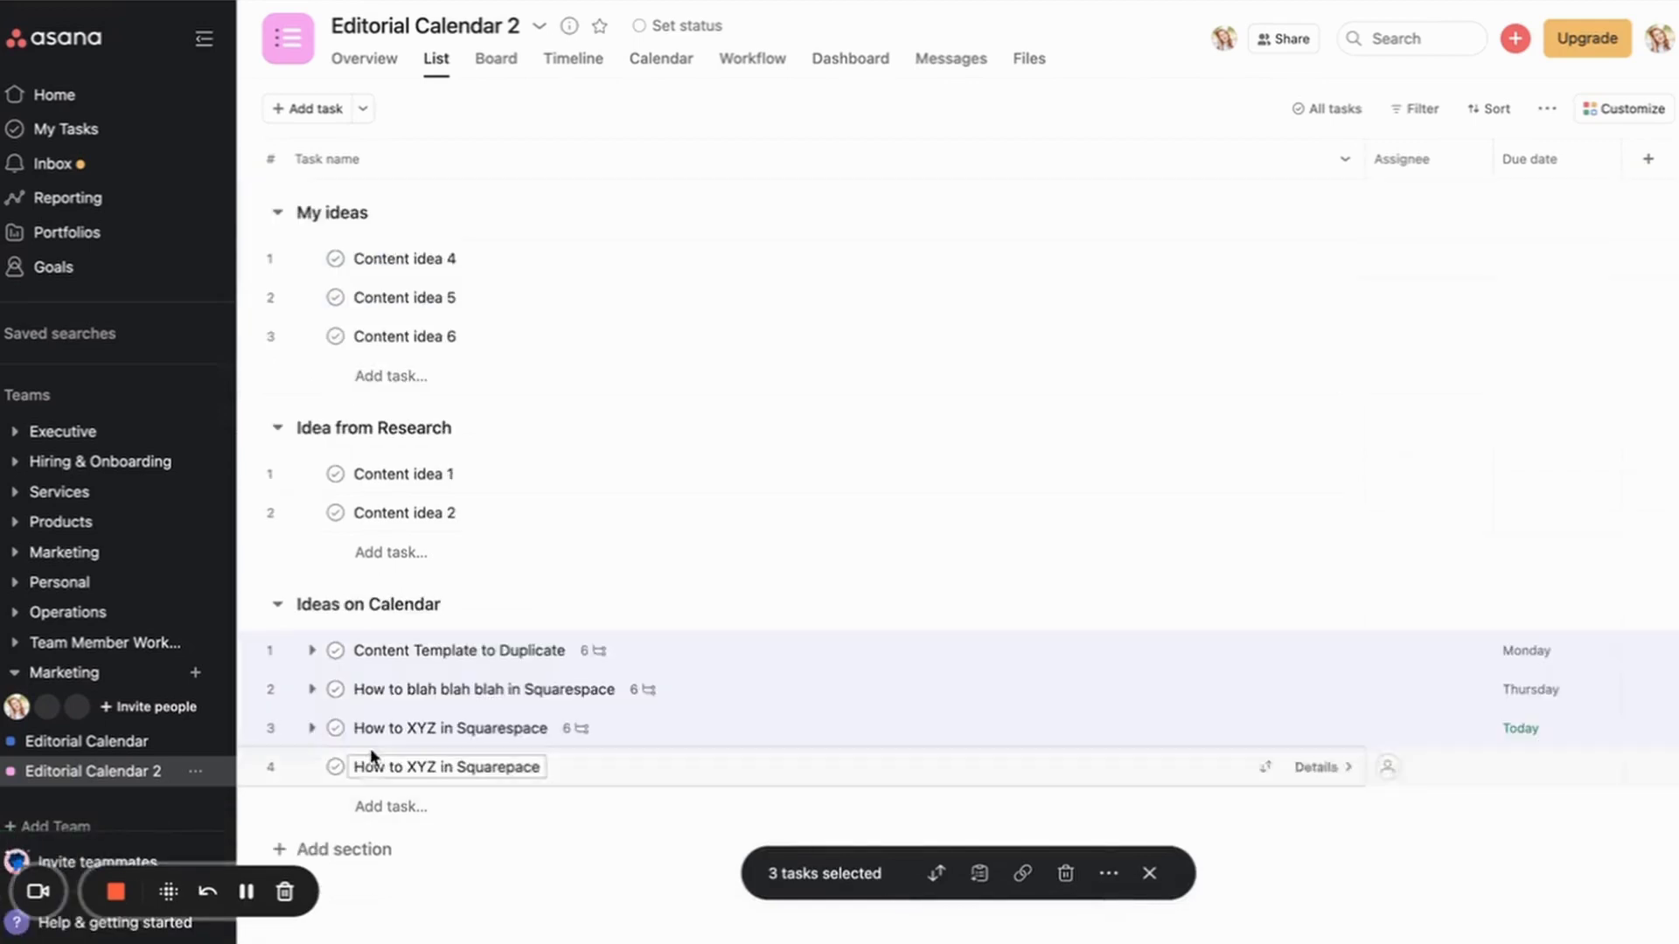
left_click(661, 58)
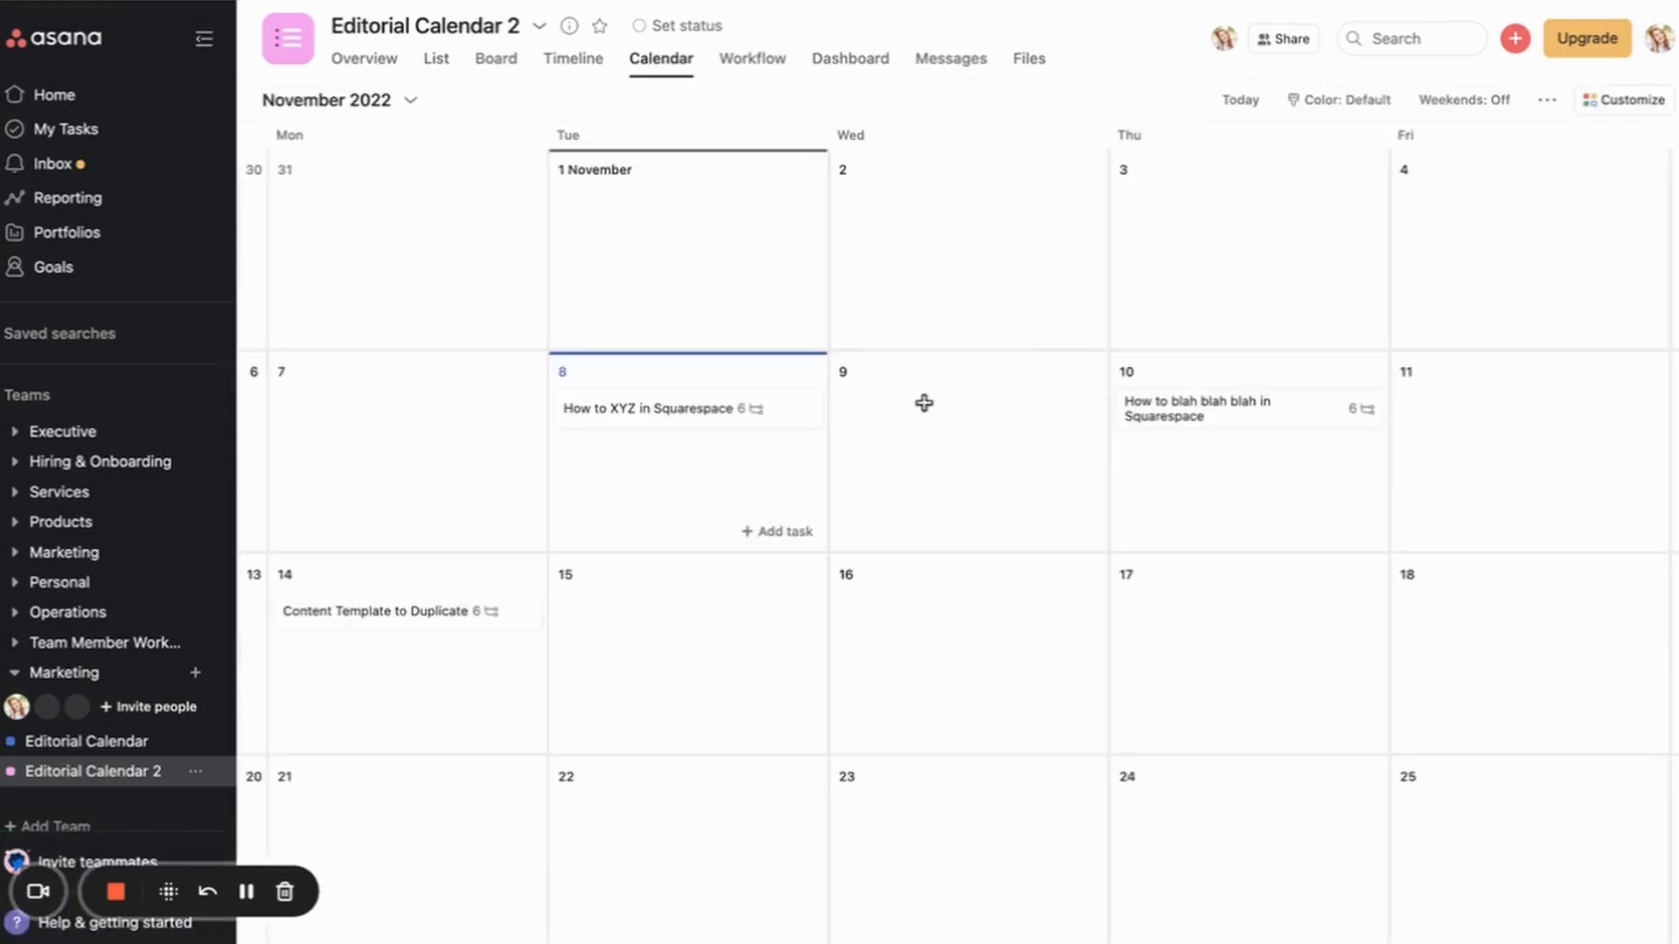
Step: Tag How to XYZ in Squarespace with Status 1: Idea & Needs Outlining
left_click(645, 411)
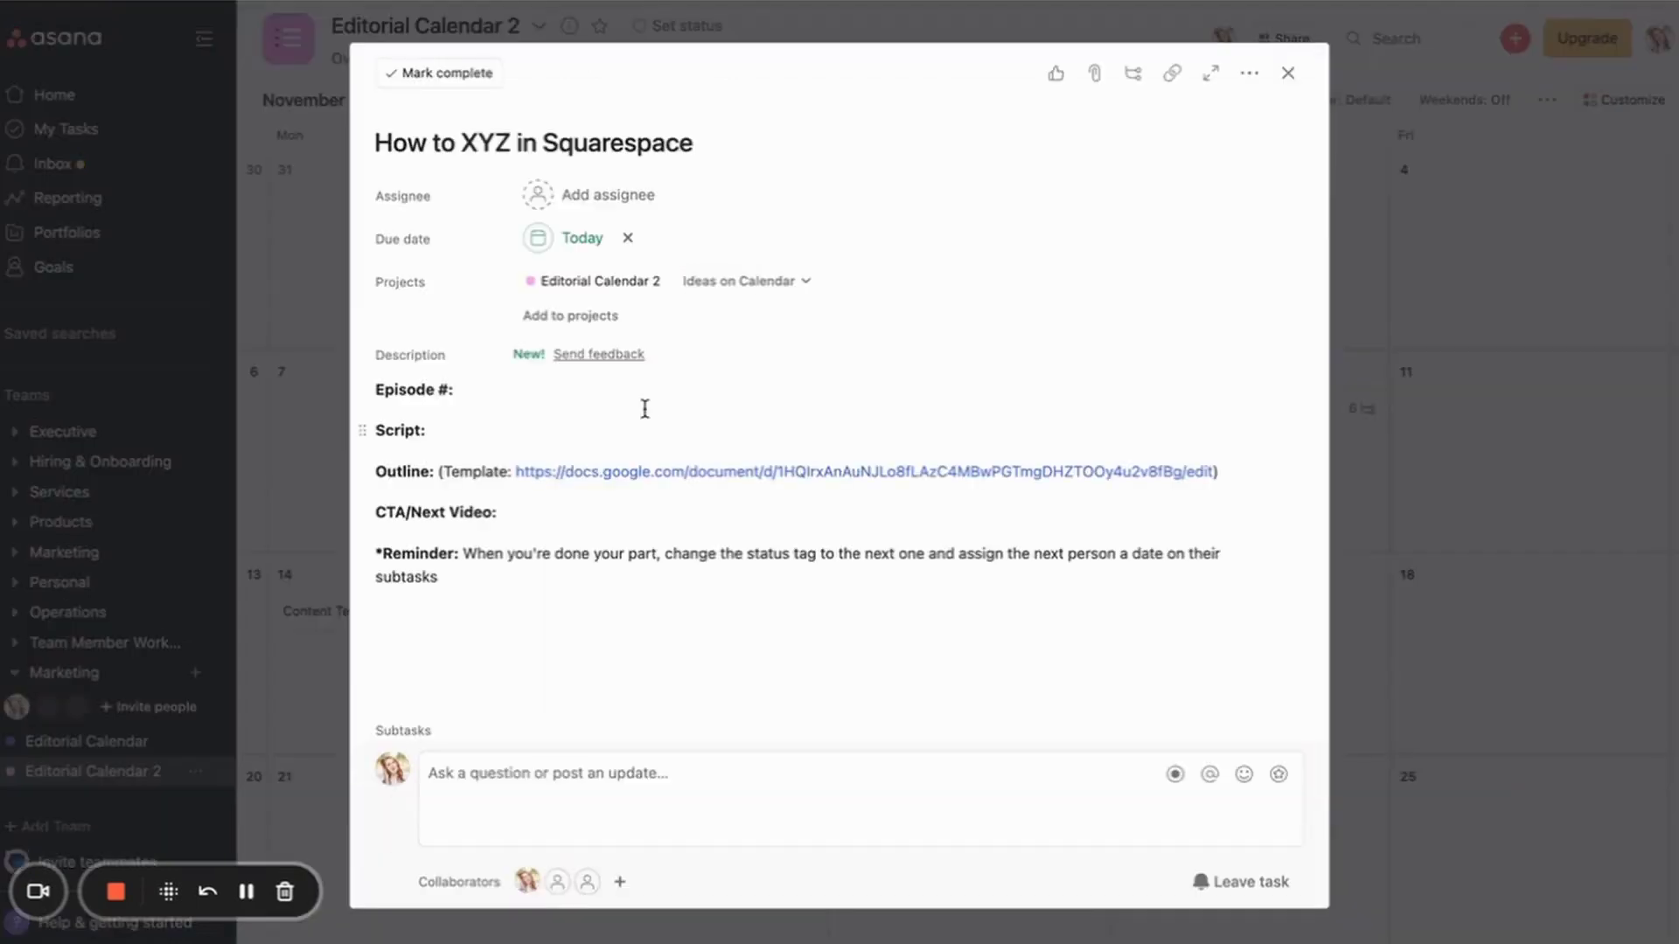
left_click(1251, 77)
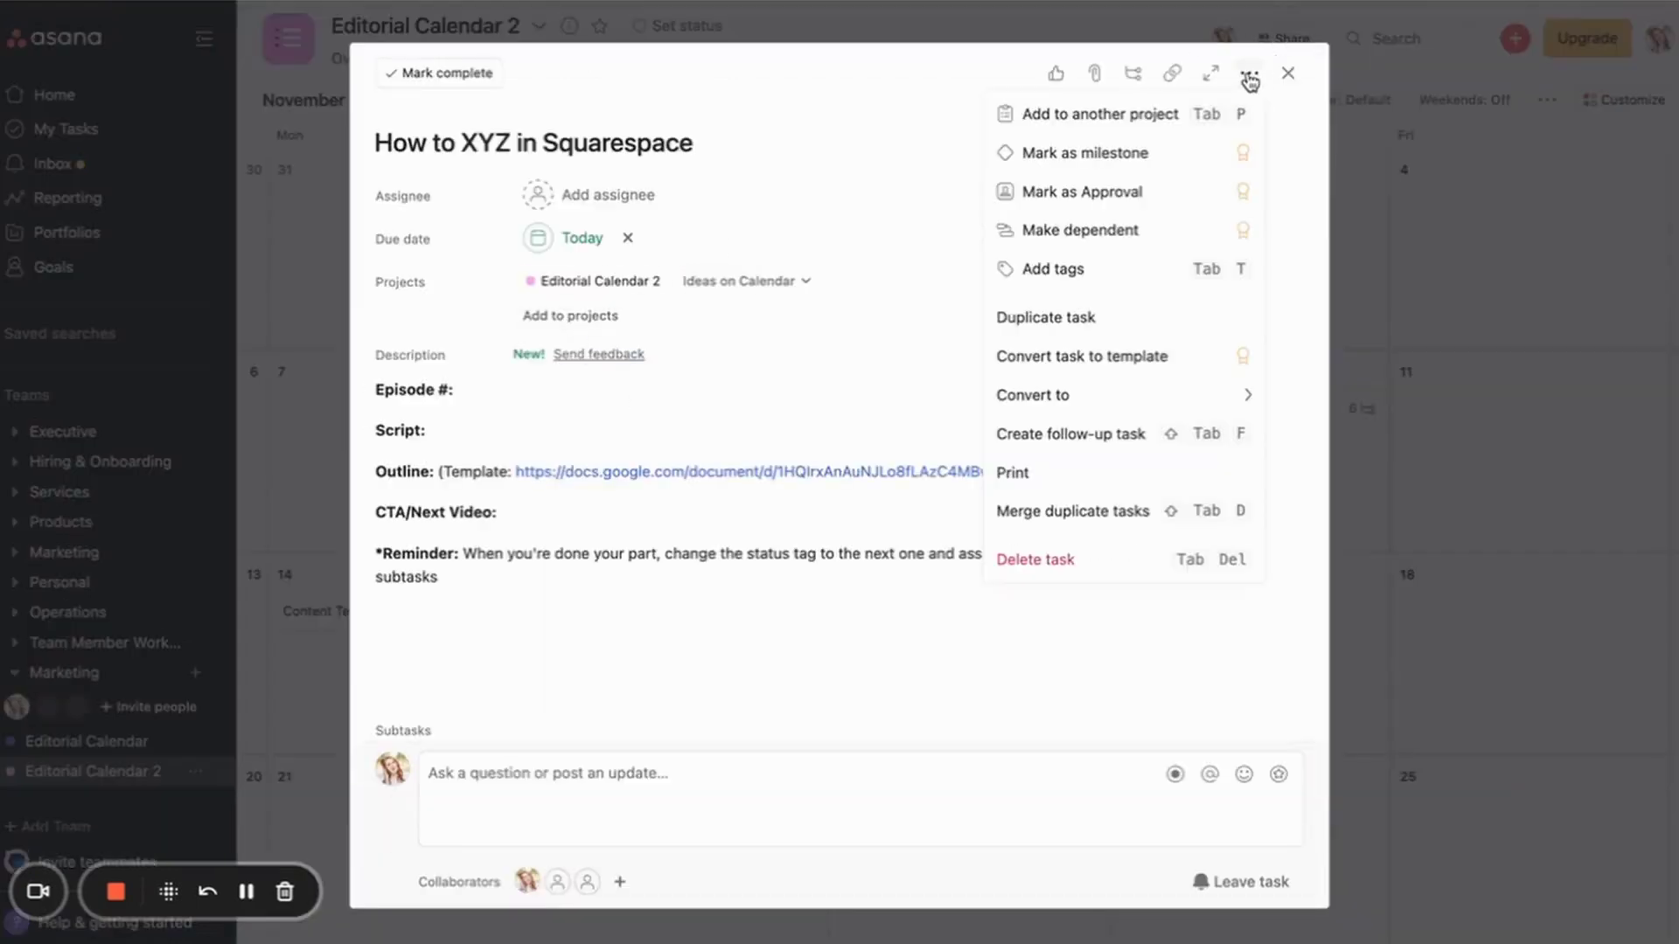
left_click(1054, 269)
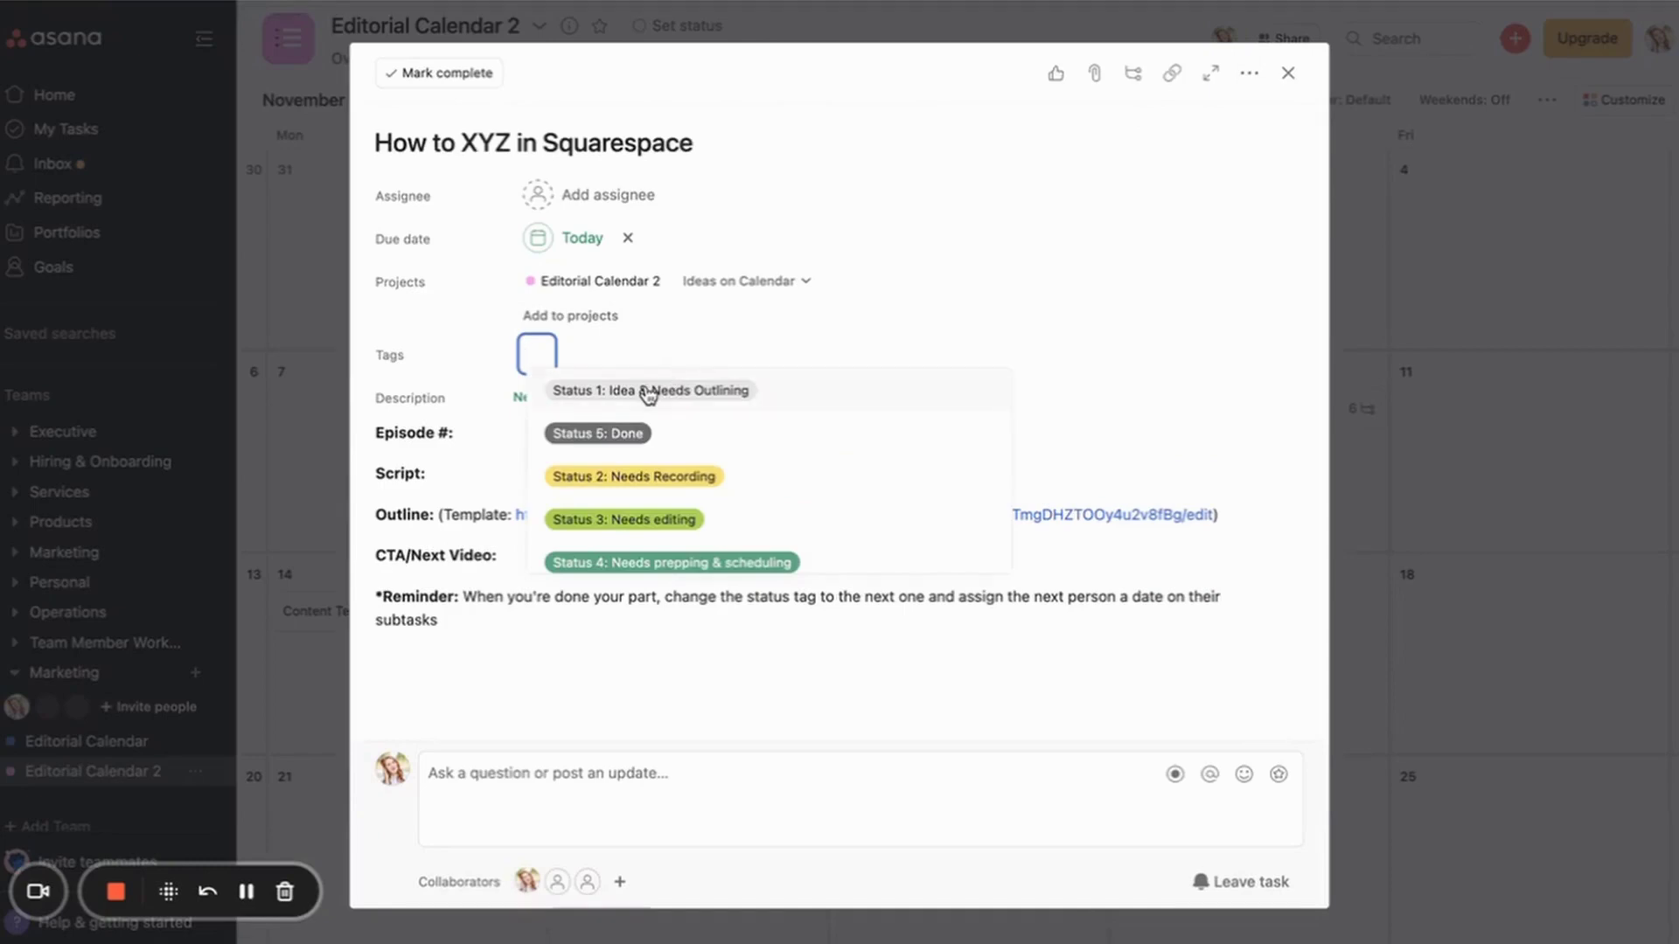
left_click(648, 395)
Step: Tag How to blah blah blah in Squarespace with Status 2: Needs Recording
left_click(1423, 339)
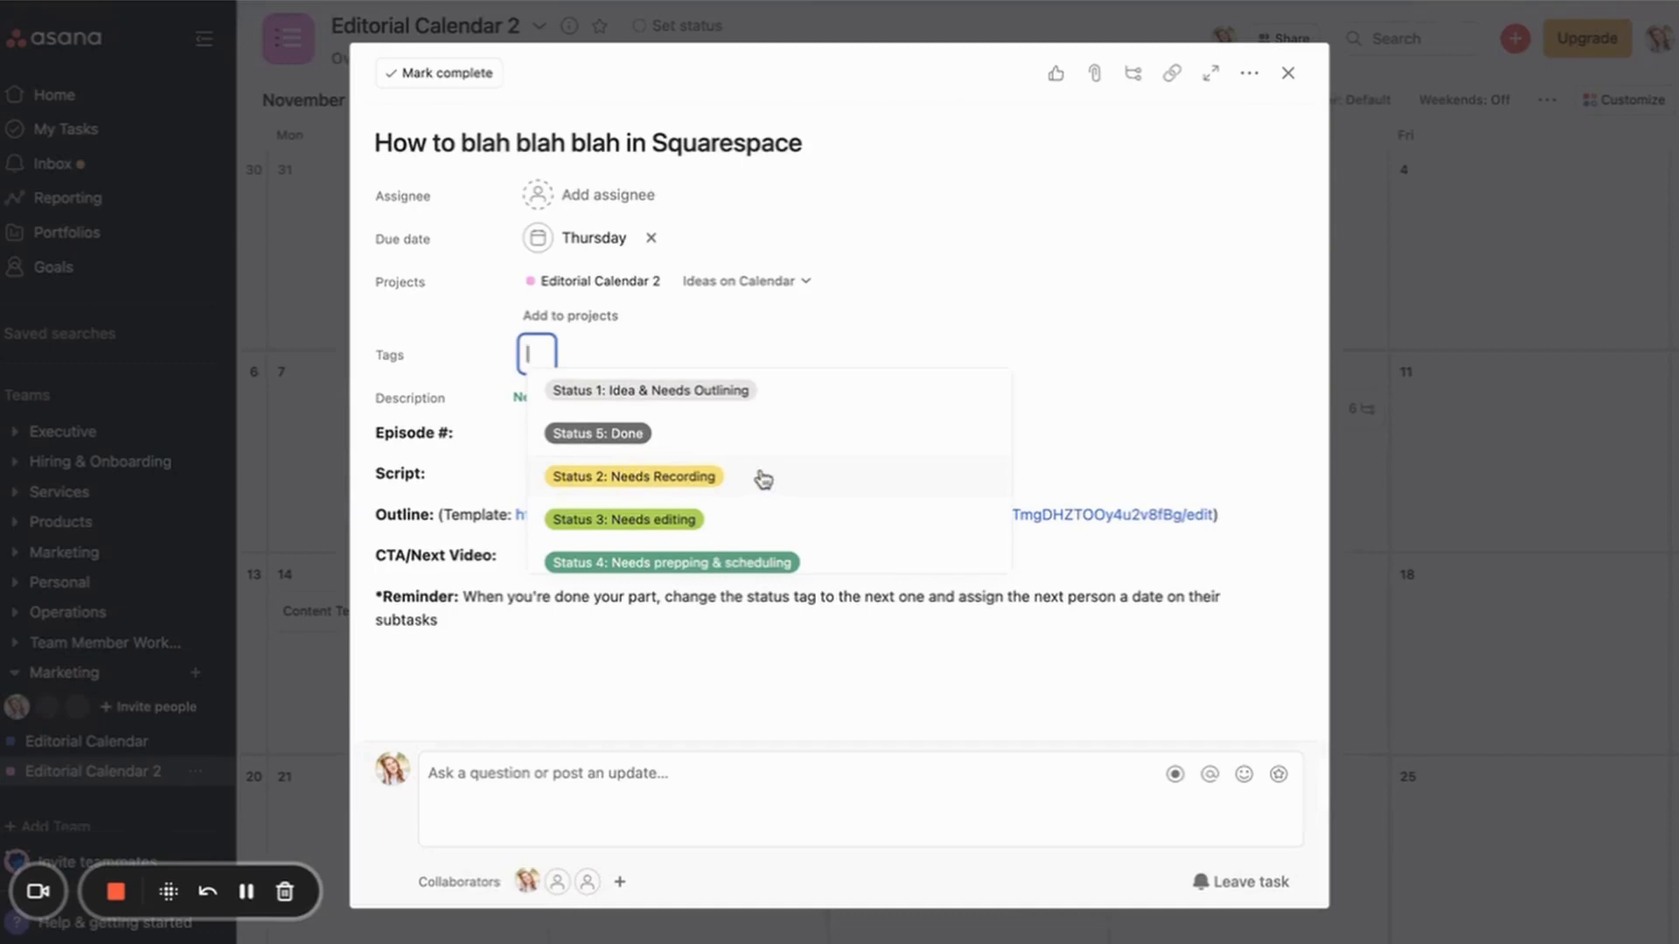
left_click(741, 476)
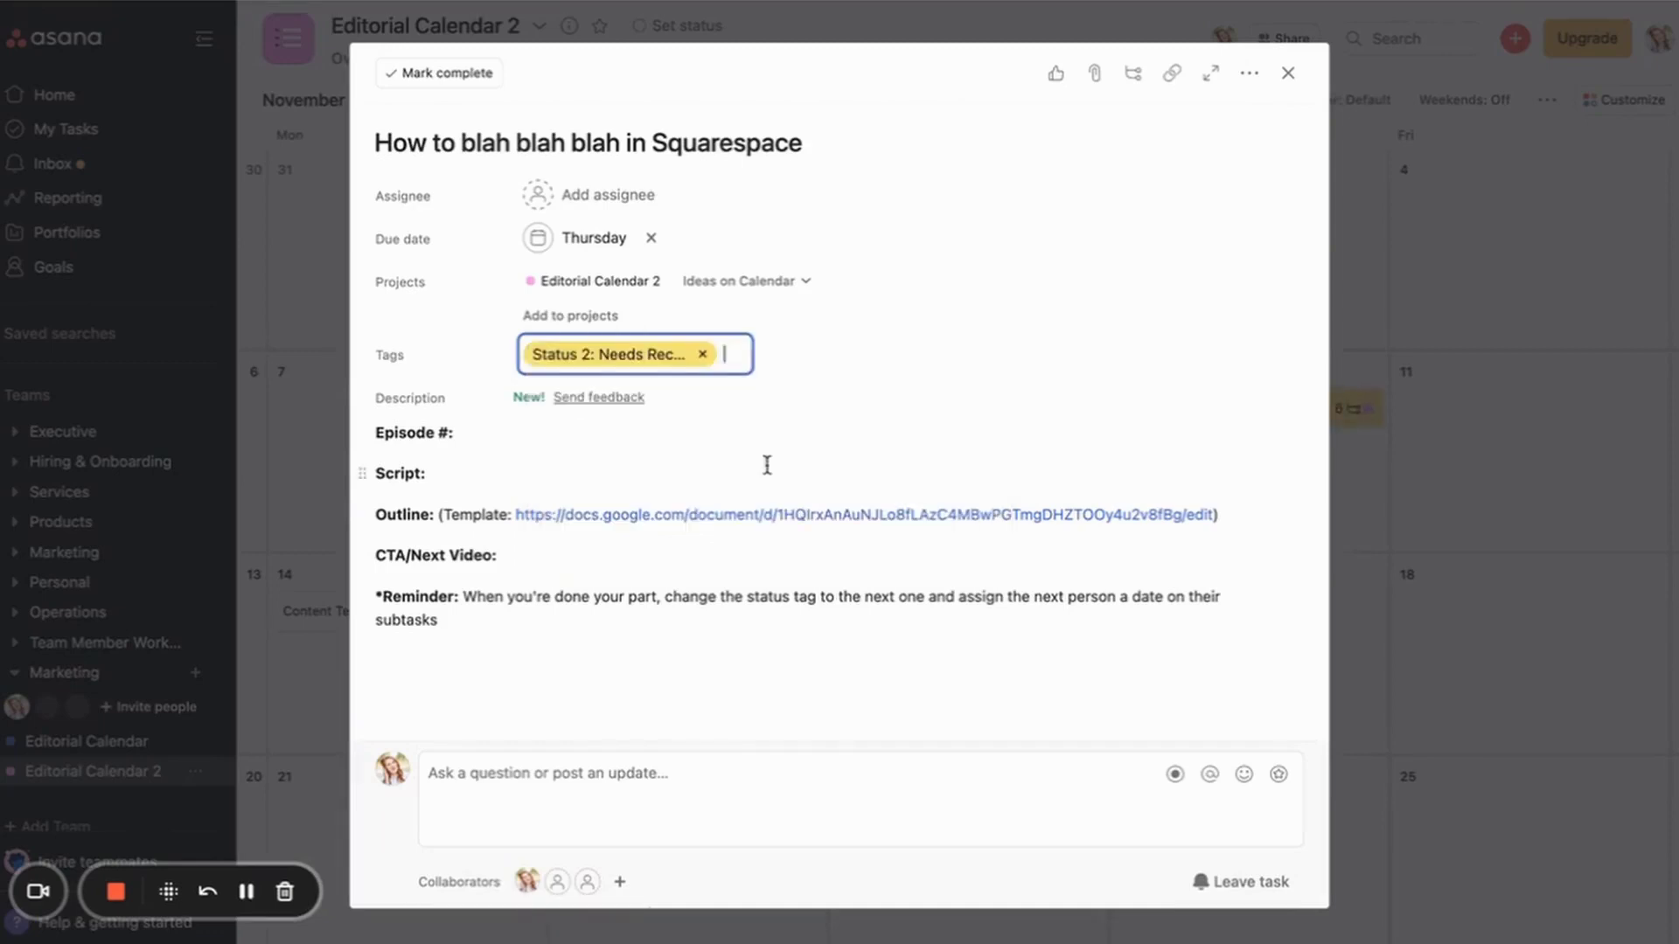
left_click(1501, 449)
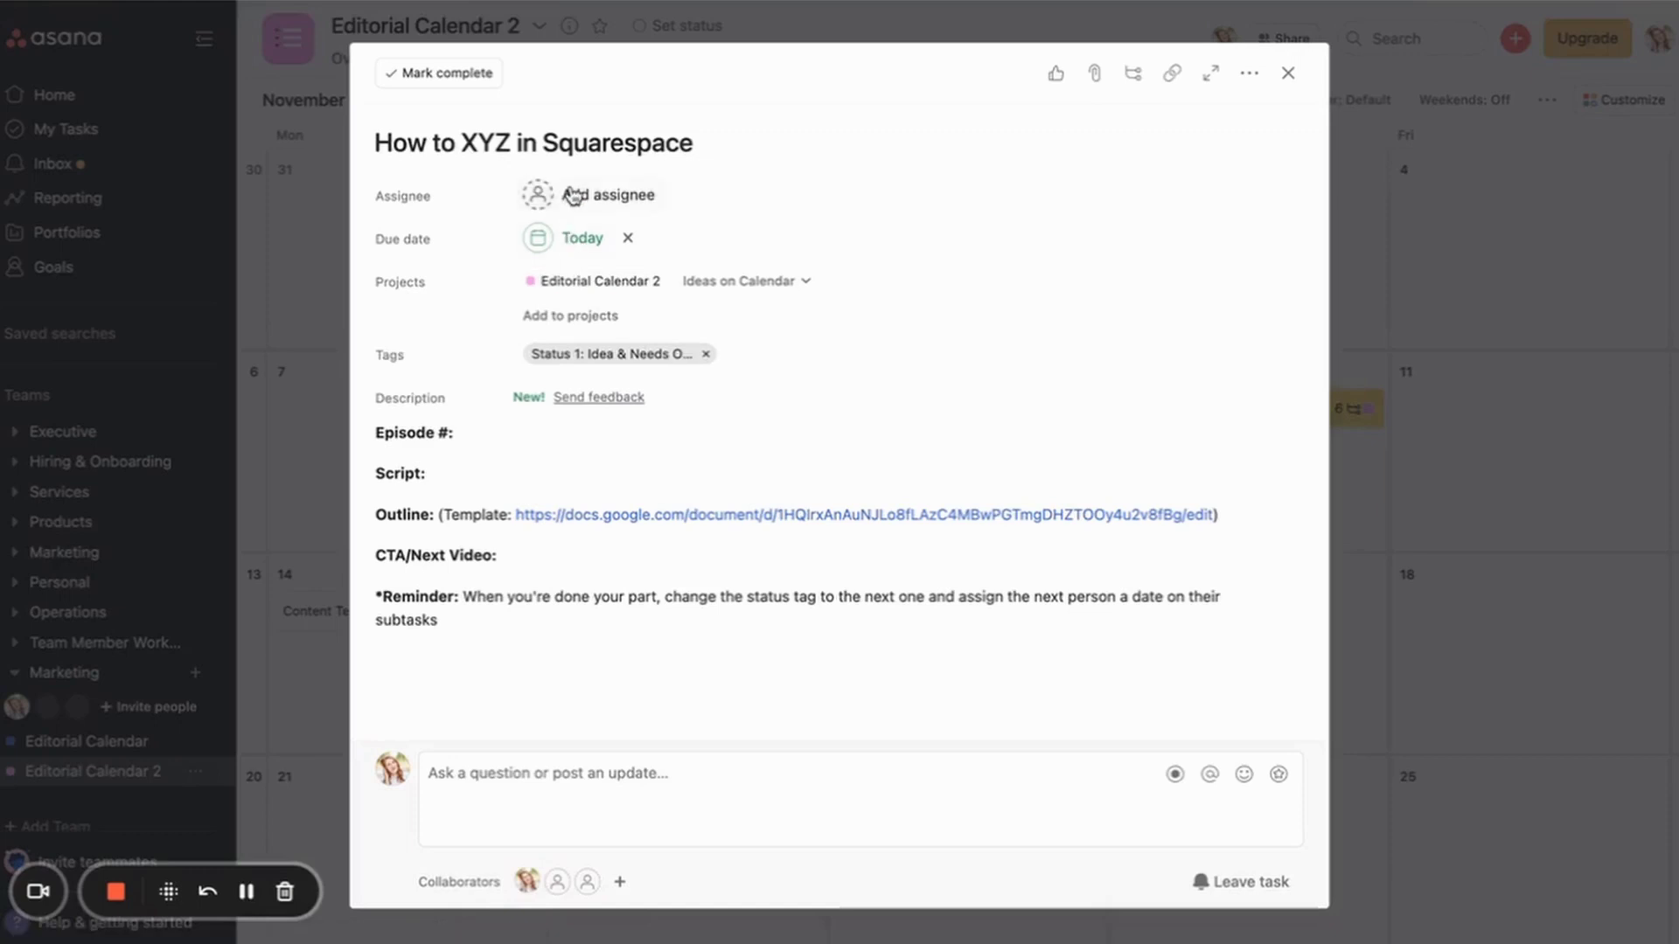
Step: Inspect the Edit video subtask of How to XYZ, then return to the calendar
scroll(821, 409, "down", 5)
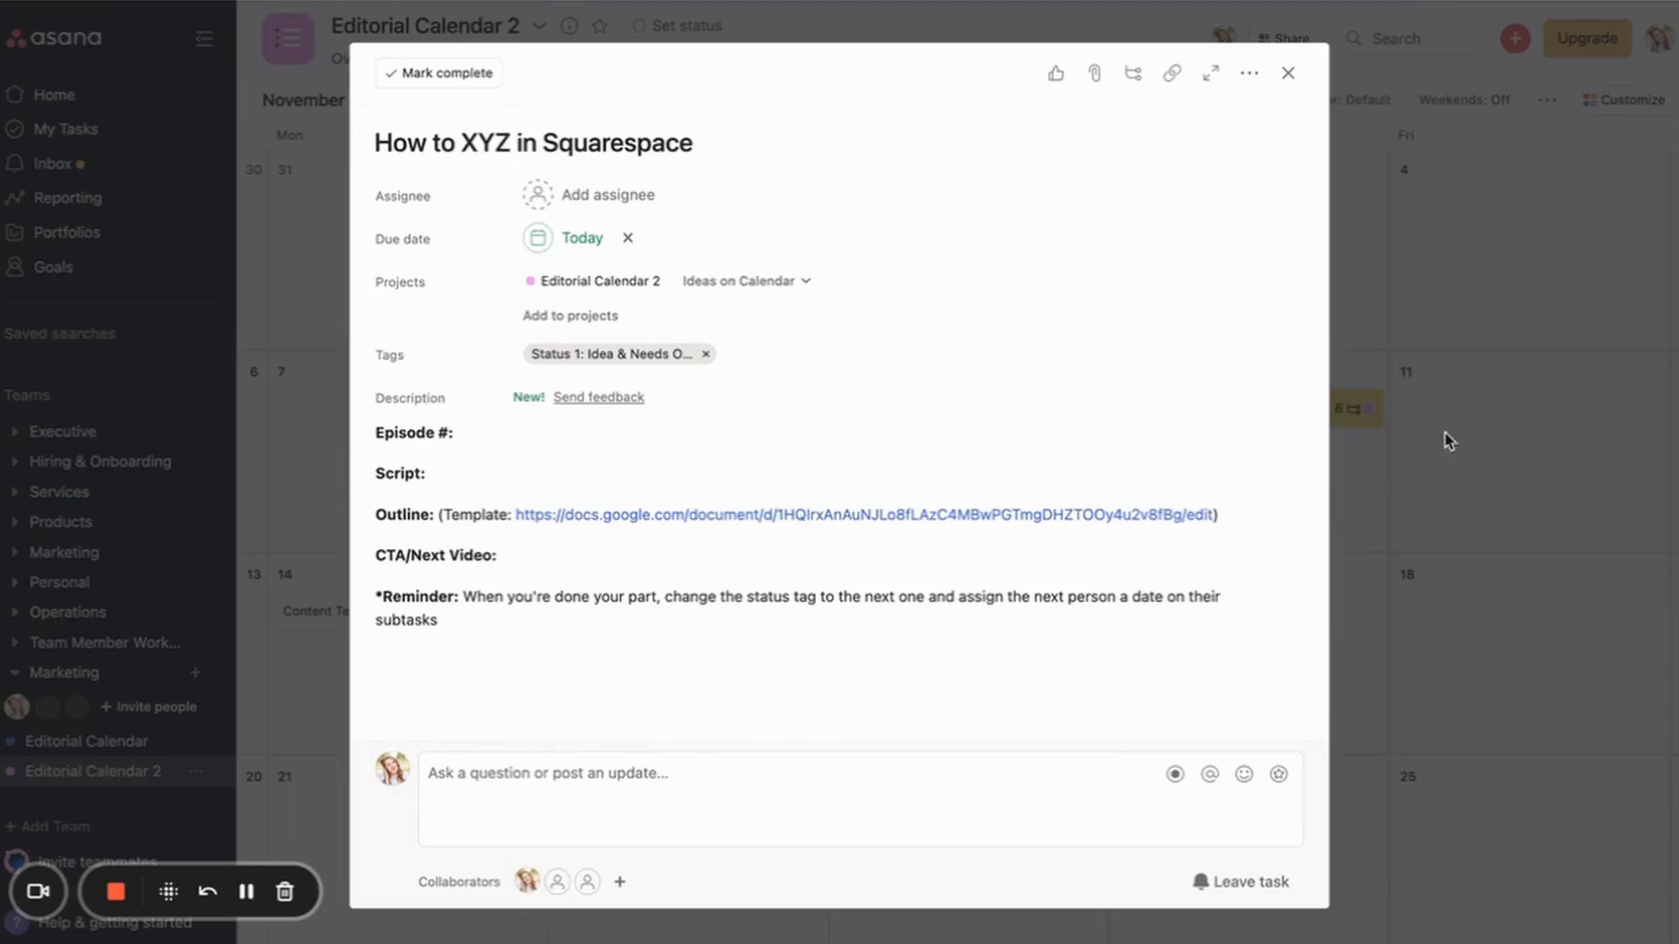
scroll(899, 481, "down", 5)
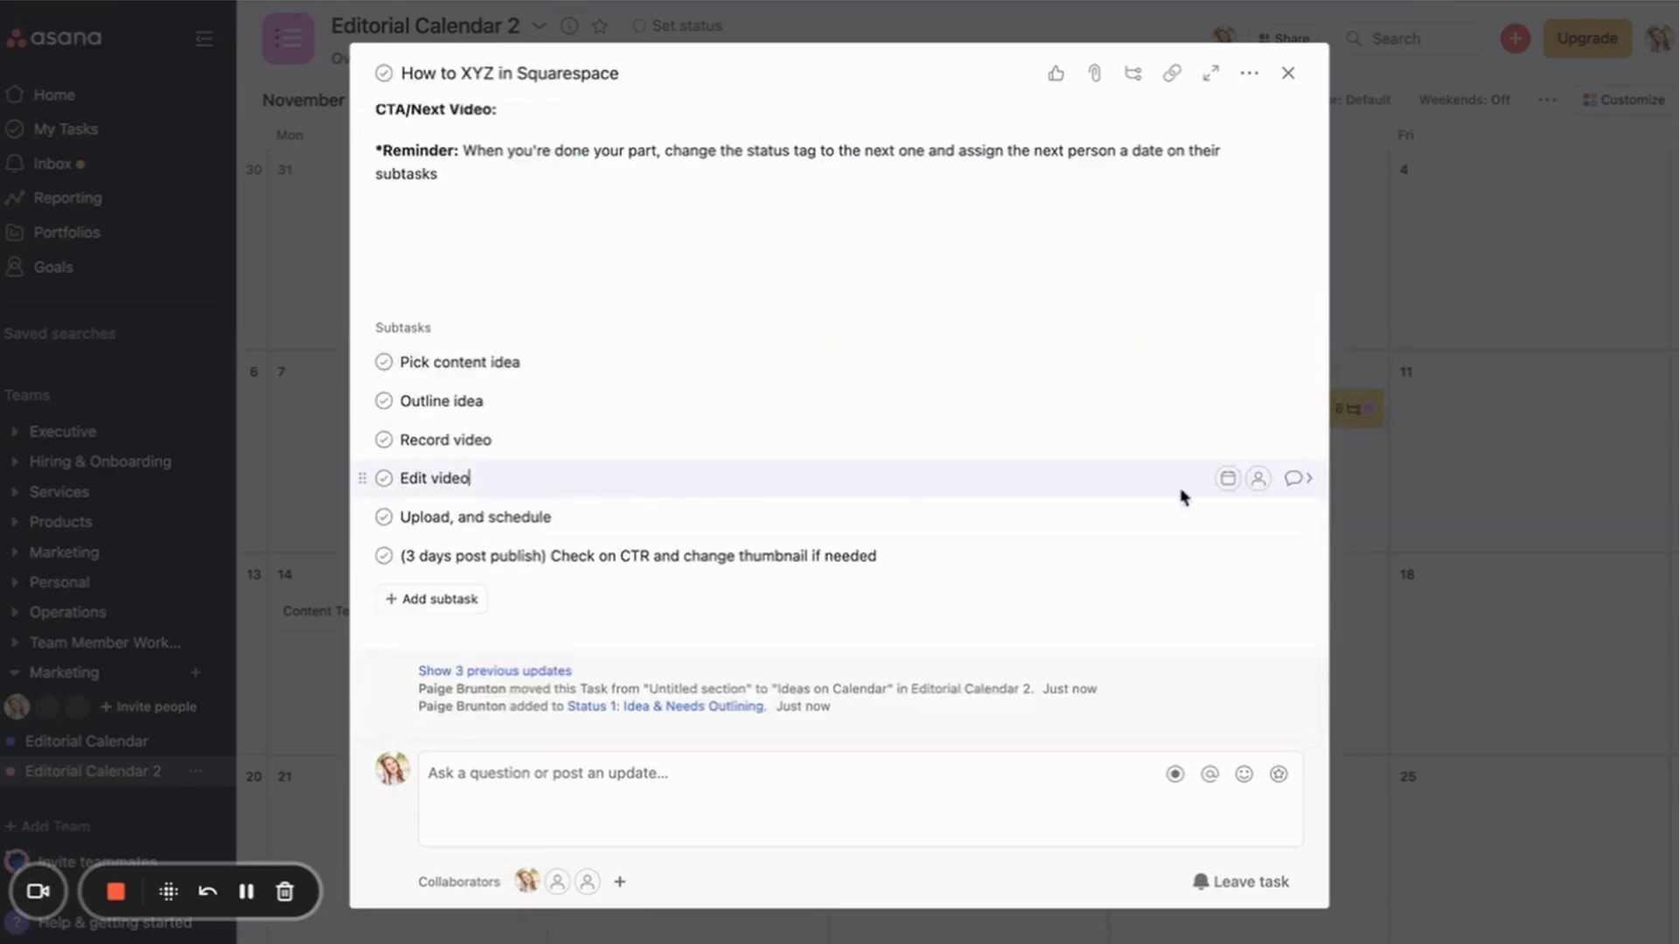
left_click(1299, 477)
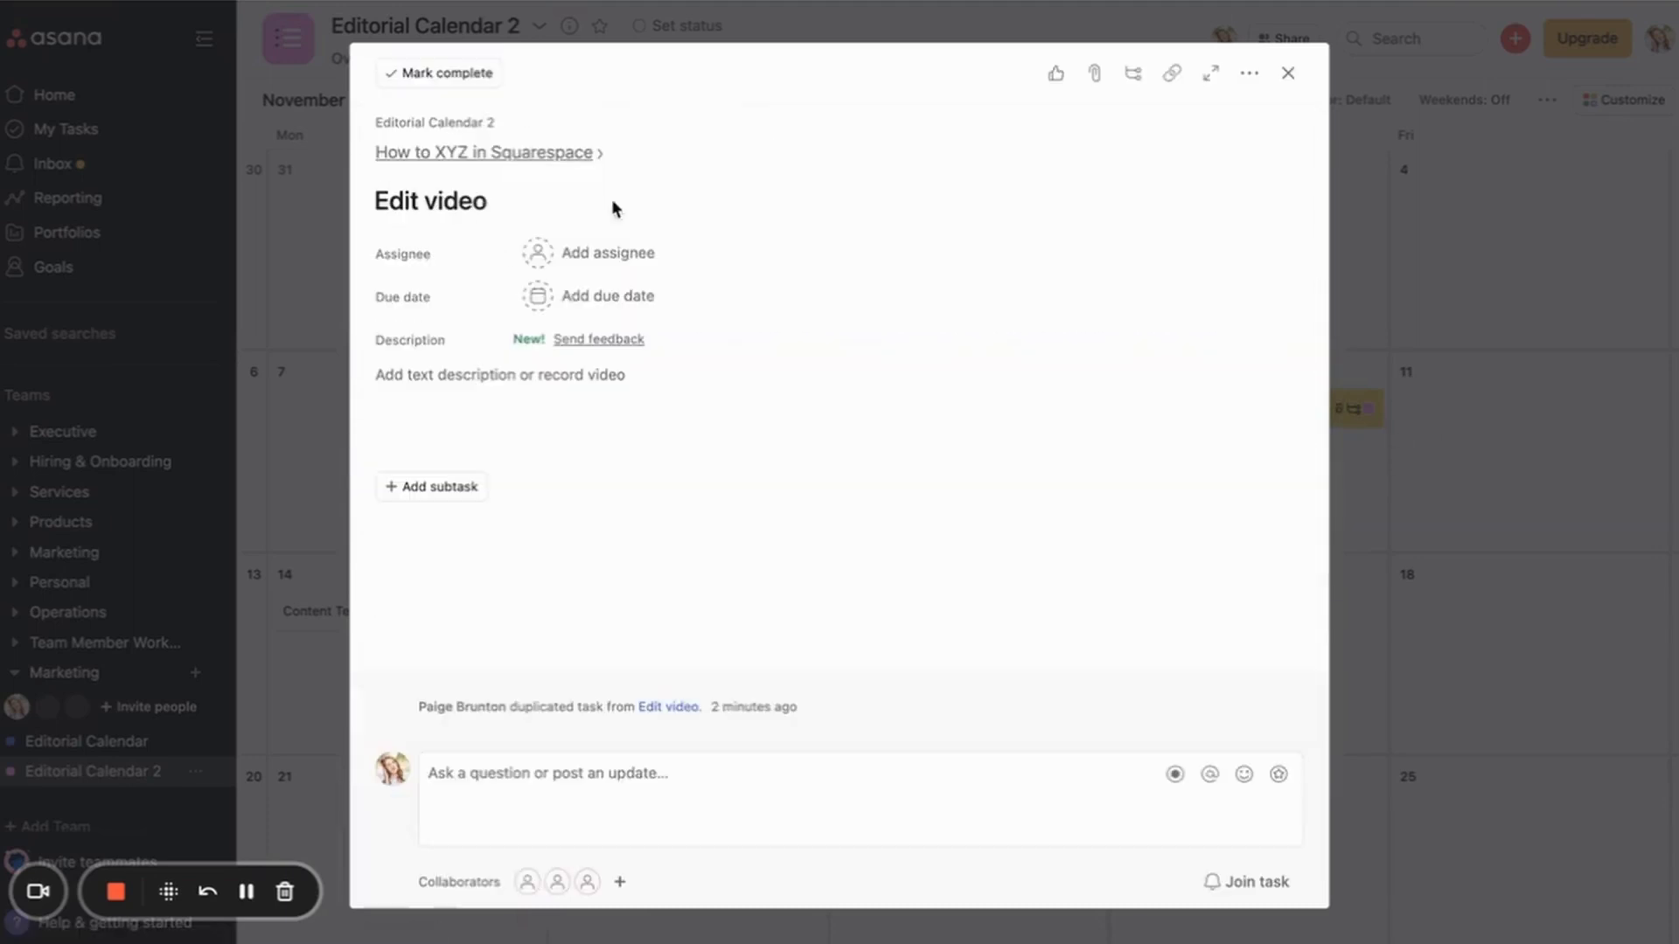
left_click(404, 153)
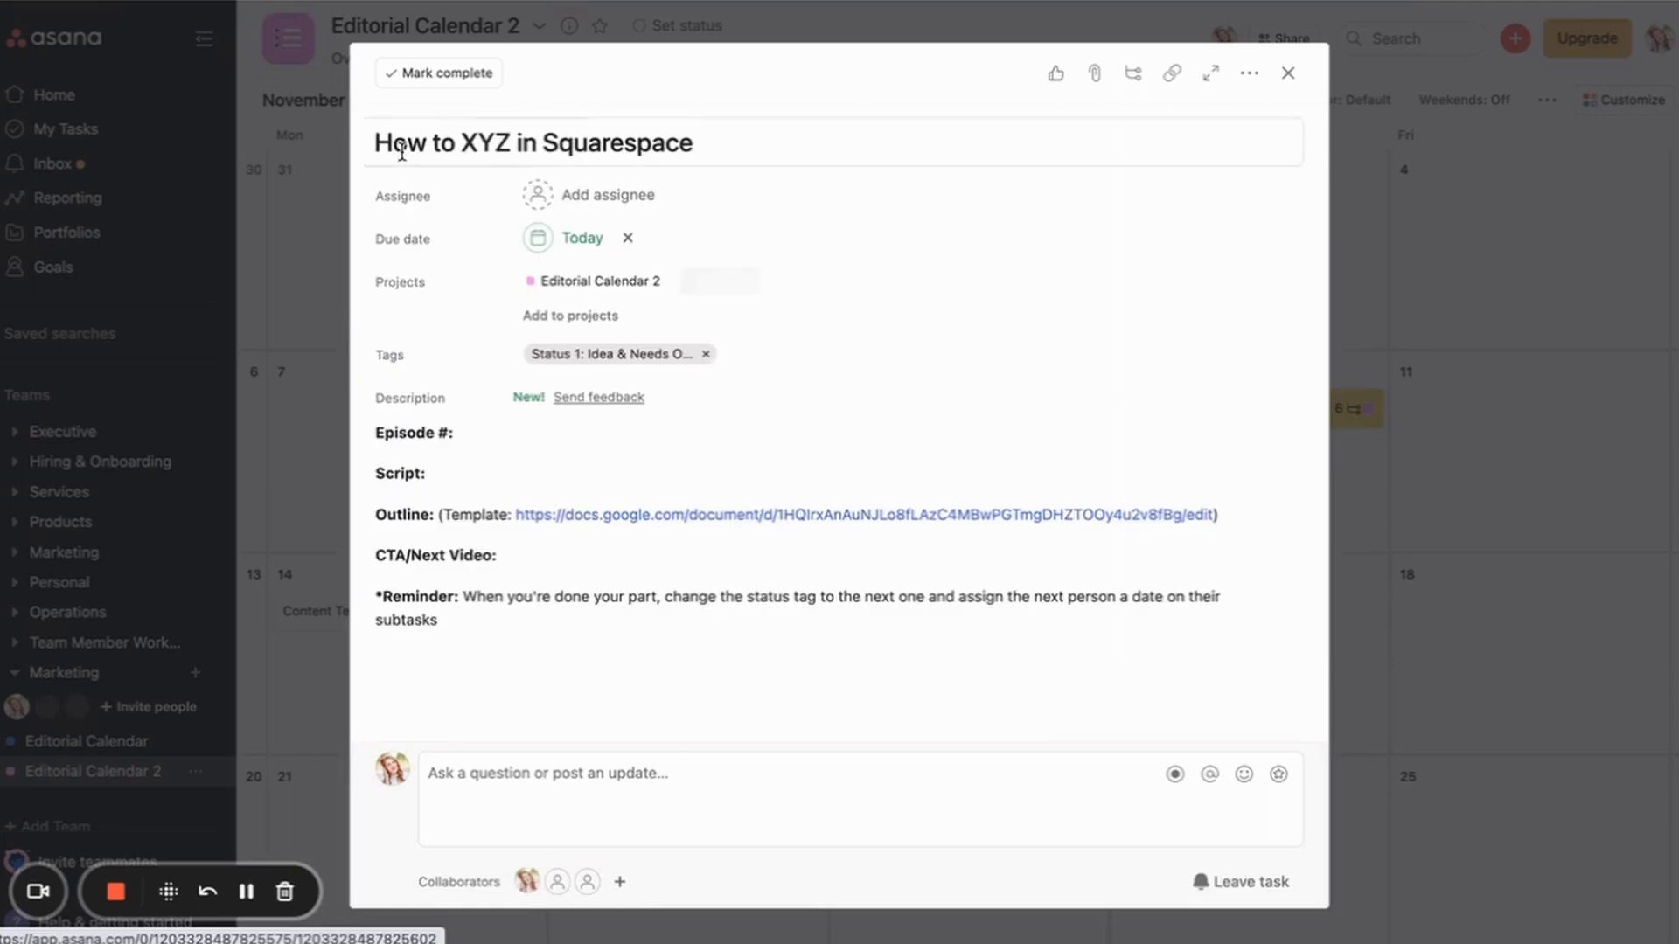
left_click(1361, 282)
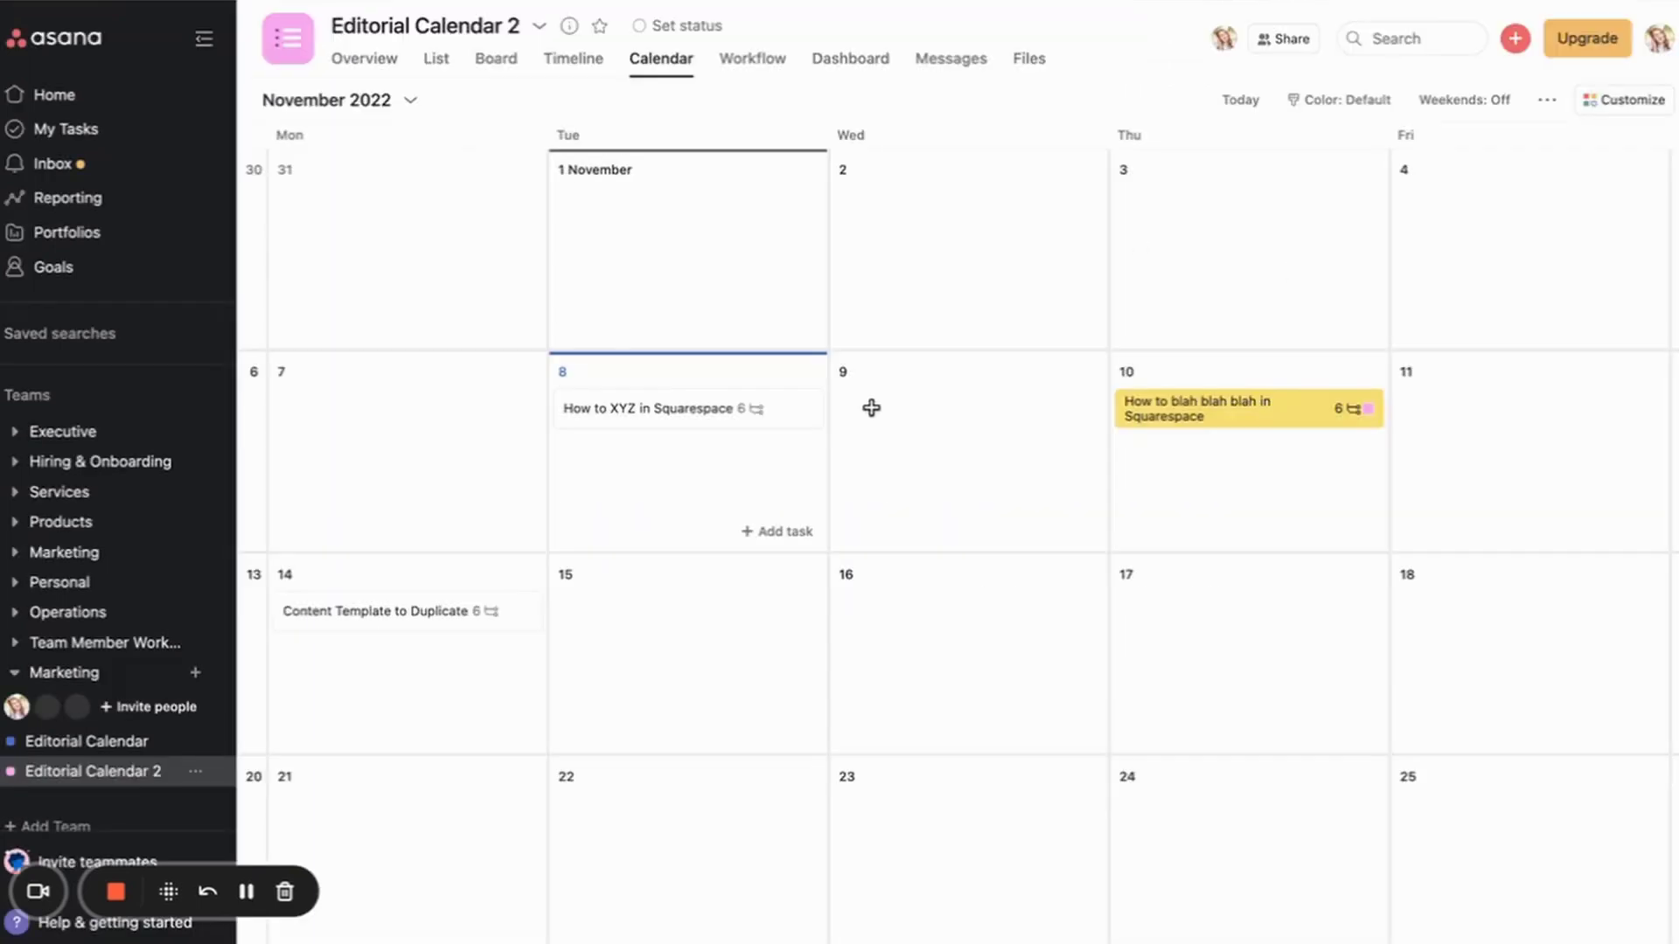